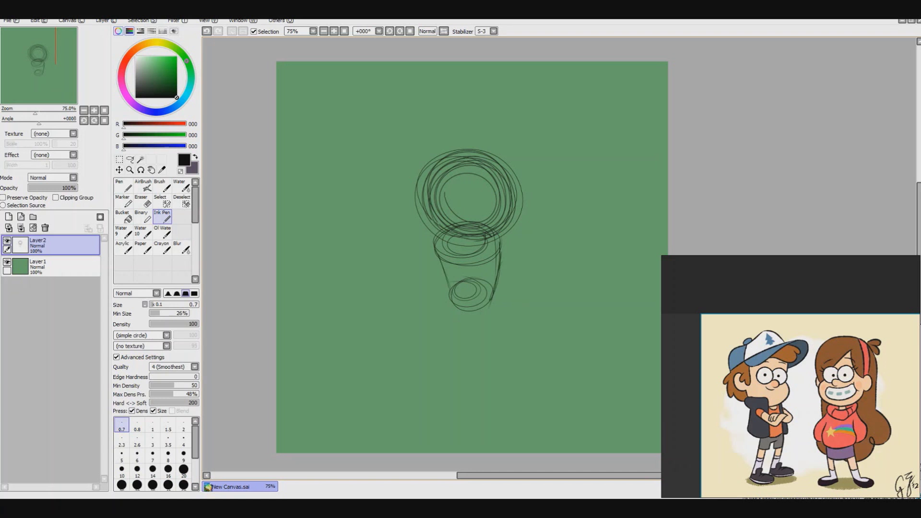
# Step: Add rough construction strokes to the hip oval and the side and jaw of the head circle
pyautogui.moveTo(453, 288); pyautogui.dragTo(481, 299)
pyautogui.moveTo(508, 177); pyautogui.dragTo(511, 206)
pyautogui.moveTo(518, 219); pyautogui.dragTo(494, 245)
# Step: Rough in two cylindrical legs splayed outward from the base of the torso
pyautogui.moveTo(454, 288); pyautogui.dragTo(409, 329)
pyautogui.moveTo(408, 331); pyautogui.dragTo(492, 314)
pyautogui.moveTo(494, 290); pyautogui.dragTo(557, 293)
pyautogui.moveTo(566, 299); pyautogui.dragTo(509, 317)
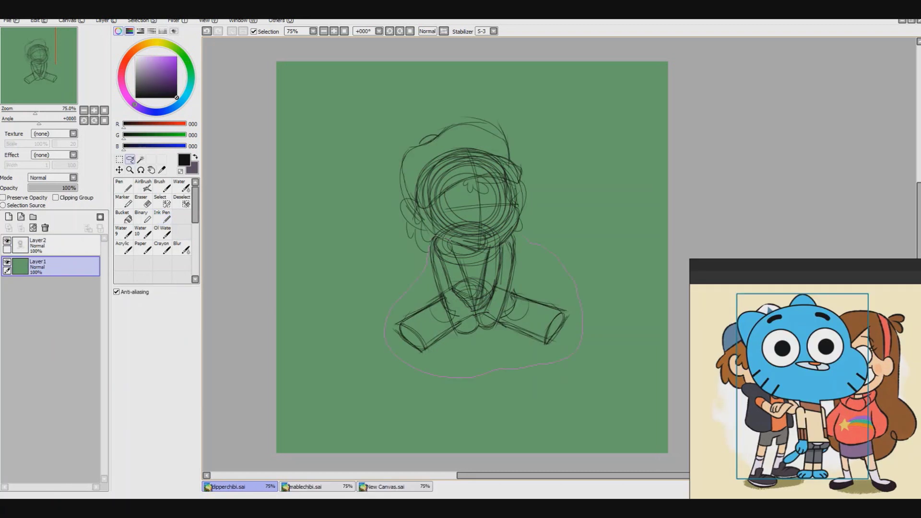
# Step: Clear the lassoed torso, arms and legs from Layer2, keeping Layer1's green background intact, and deselect
pyautogui.press('Delete')
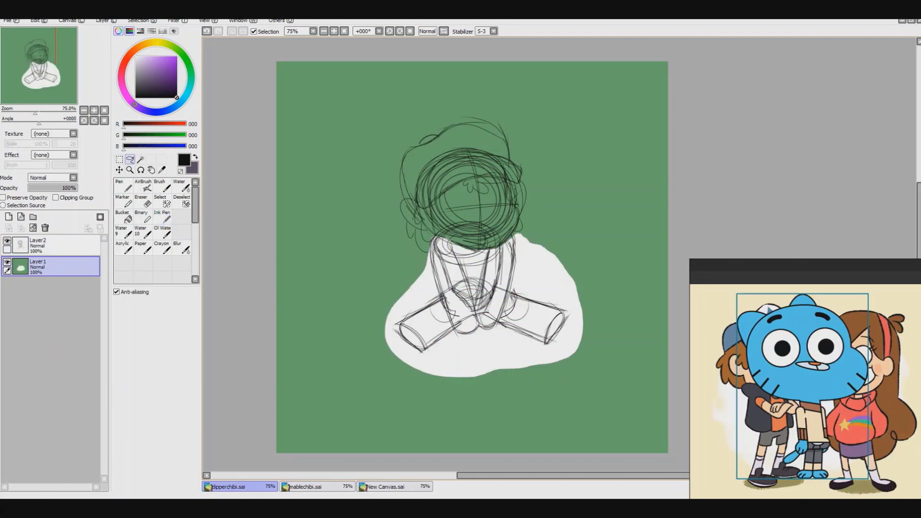
pyautogui.click(48, 245)
pyautogui.hotkey('ctrl', 'z')
pyautogui.press('Delete')
pyautogui.hotkey('ctrl', 'd')
# Step: Rough in new chest and hip ovals below the head with the Ink Pen
pyautogui.click(162, 217)
pyautogui.moveTo(427, 221)
pyautogui.mouseDown()
pyautogui.moveTo(463, 249)
pyautogui.moveTo(512, 256)
pyautogui.mouseUp()
pyautogui.moveTo(449, 249)
pyautogui.mouseDown()
pyautogui.moveTo(498, 279)
pyautogui.moveTo(439, 269)
pyautogui.moveTo(503, 244)
pyautogui.moveTo(533, 245)
pyautogui.mouseUp()
pyautogui.hotkey('ctrl', 'z')
pyautogui.hotkey('ctrl', 'z')
pyautogui.hotkey('ctrl', 'z')
pyautogui.moveTo(480, 302); pyautogui.dragTo(477, 302)
# Step: Try out side contours running from the chest to the hips
pyautogui.moveTo(510, 257); pyautogui.dragTo(502, 313)
pyautogui.hotkey('ctrl', 'z')
pyautogui.moveTo(441, 256); pyautogui.dragTo(453, 307)
pyautogui.hotkey('ctrl', 'z')
pyautogui.hotkey('ctrl', 'z')
pyautogui.moveTo(511, 257)
pyautogui.mouseDown()
pyautogui.moveTo(503, 313)
pyautogui.moveTo(488, 335)
pyautogui.mouseUp()
pyautogui.hotkey('ctrl', 'z')
pyautogui.moveTo(501, 307); pyautogui.dragTo(495, 333)
pyautogui.hotkey('ctrl', 'z')
pyautogui.hotkey('ctrl', 'z')
# Step: Sketch the torso's tapering sides from the shoulders down to a narrow, angular hip base
pyautogui.moveTo(432, 235)
pyautogui.mouseDown()
pyautogui.moveTo(445, 253)
pyautogui.moveTo(451, 304)
pyautogui.mouseUp()
pyautogui.moveTo(517, 255)
pyautogui.mouseDown()
pyautogui.moveTo(502, 312)
pyautogui.moveTo(475, 337)
pyautogui.mouseUp()
pyautogui.hotkey('ctrl', 'z')
pyautogui.moveTo(507, 301); pyautogui.dragTo(496, 331)
pyautogui.hotkey('ctrl', 'z')
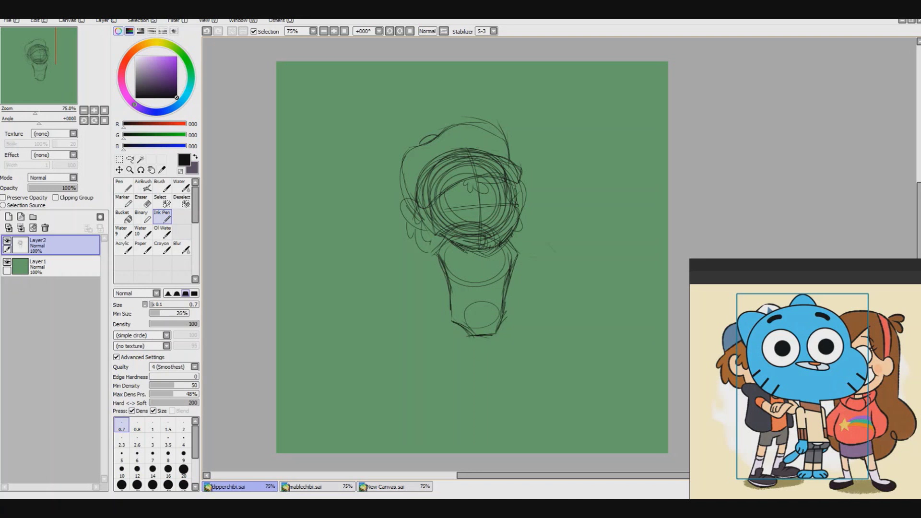
# Step: Add a vertical centre line and a horizontal waist guide to the torso
pyautogui.moveTo(481, 251); pyautogui.dragTo(481, 334)
pyautogui.moveTo(451, 291); pyautogui.dragTo(507, 295)
pyautogui.moveTo(391, 250); pyautogui.dragTo(439, 276)
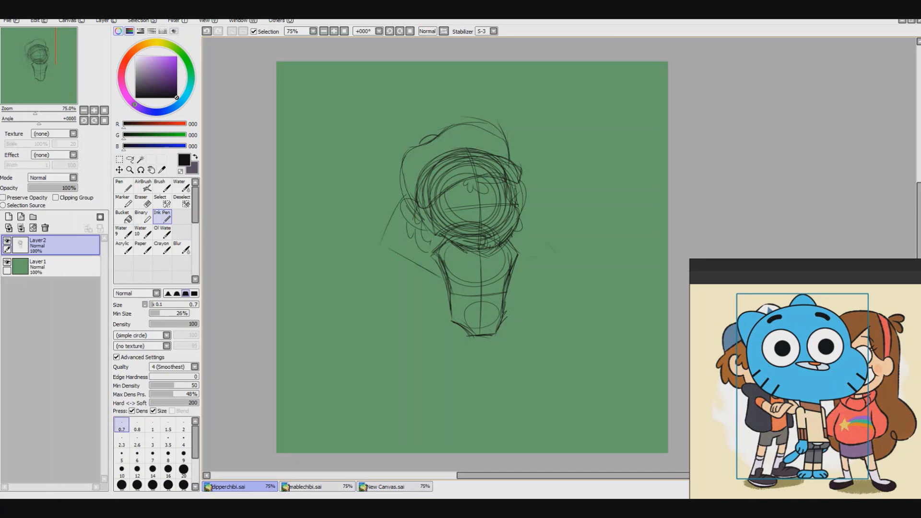
pyautogui.hotkey('ctrl', 'z')
# Step: Sketch the arm on the figure's right-hand side, curving down from the shoulder beside the torso
pyautogui.moveTo(508, 250); pyautogui.dragTo(520, 279)
pyautogui.hotkey('ctrl', 'z')
pyautogui.moveTo(493, 251); pyautogui.dragTo(507, 274)
pyautogui.hotkey('ctrl', 'z')
pyautogui.moveTo(520, 229); pyautogui.dragTo(531, 283)
pyautogui.moveTo(503, 229); pyautogui.dragTo(522, 252)
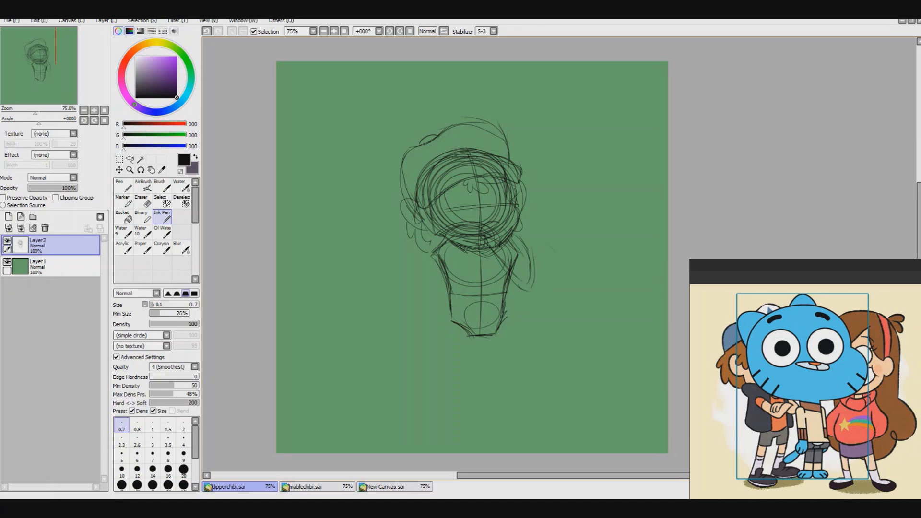
pyautogui.hotkey('ctrl', 'z')
# Step: Try out an arm line on the left-hand side of the torso
pyautogui.moveTo(421, 243)
pyautogui.mouseDown()
pyautogui.moveTo(440, 266)
pyautogui.moveTo(439, 282)
pyautogui.mouseUp()
pyautogui.hotkey('ctrl', 'z')
pyautogui.moveTo(394, 225); pyautogui.dragTo(445, 280)
pyautogui.hotkey('ctrl', 'z')
pyautogui.hotkey('ctrl', 'y')
pyautogui.hotkey('ctrl', 'z')
# Step: Try a wider bent-arm contour with the elbow away from the left-hand side of the torso
pyautogui.moveTo(390, 221); pyautogui.dragTo(442, 279)
pyautogui.hotkey('ctrl', 'z')
pyautogui.moveTo(391, 237); pyautogui.dragTo(446, 283)
pyautogui.hotkey('ctrl', 'z')
pyautogui.hotkey('ctrl', 'z')
pyautogui.hotkey('ctrl', 'z')
# Step: Sketch curved facial guide strokes across the middle of the head circle
pyautogui.moveTo(447, 197)
pyautogui.mouseDown()
pyautogui.moveTo(446, 206)
pyautogui.moveTo(509, 215)
pyautogui.mouseUp()
pyautogui.hotkey('ctrl', 'z')
pyautogui.hotkey('ctrl', 'z')
pyautogui.moveTo(447, 196)
pyautogui.mouseDown()
pyautogui.moveTo(446, 207)
pyautogui.moveTo(470, 223)
pyautogui.mouseUp()
pyautogui.moveTo(464, 201); pyautogui.dragTo(508, 220)
# Step: Sketch the right-hand arm's outer curve and the bent elbow of the left-hand arm
pyautogui.moveTo(521, 236); pyautogui.dragTo(530, 281)
pyautogui.moveTo(390, 216); pyautogui.dragTo(399, 235)
pyautogui.moveTo(394, 242)
pyautogui.mouseDown()
pyautogui.moveTo(439, 281)
pyautogui.moveTo(450, 245)
pyautogui.moveTo(437, 246)
pyautogui.mouseUp()
pyautogui.hotkey('ctrl', 'z')
pyautogui.hotkey('ctrl', 'z')
# Step: Rework the left-hand forearm so it runs from the elbow back to the torso
pyautogui.moveTo(419, 245)
pyautogui.mouseDown()
pyautogui.moveTo(444, 277)
pyautogui.moveTo(445, 263)
pyautogui.moveTo(422, 247)
pyautogui.moveTo(441, 268)
pyautogui.mouseUp()
pyautogui.hotkey('ctrl', 'z')
pyautogui.hotkey('ctrl', 'z')
pyautogui.hotkey('ctrl', 'z')
pyautogui.hotkey('ctrl', 'z')
pyautogui.press('e')
pyautogui.press('n')
pyautogui.hotkey('ctrl', 'z')
pyautogui.hotkey('ctrl', 'z')
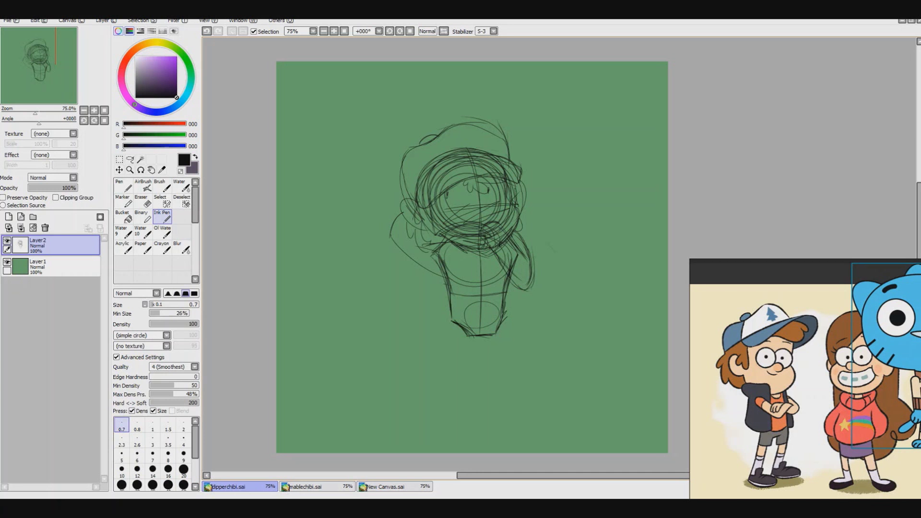
# Step: Redraw the torso's vertical centre line from the chest to the hip base
pyautogui.hotkey('ctrl', 'z')
pyautogui.moveTo(482, 256); pyautogui.dragTo(482, 337)
pyautogui.moveTo(449, 296)
pyautogui.mouseDown()
pyautogui.moveTo(512, 288)
pyautogui.moveTo(502, 294)
pyautogui.mouseUp()
pyautogui.hotkey('ctrl', 'z')
pyautogui.hotkey('ctrl', 'z')
# Step: Try out inner and outer contours for a leg under the right-hand side of the hips
pyautogui.moveTo(480, 335); pyautogui.dragTo(491, 398)
pyautogui.hotkey('ctrl', 'z')
pyautogui.moveTo(508, 312)
pyautogui.mouseDown()
pyautogui.moveTo(512, 405)
pyautogui.moveTo(515, 379)
pyautogui.mouseUp()
pyautogui.hotkey('ctrl', 'z')
pyautogui.hotkey('ctrl', 'z')
pyautogui.moveTo(482, 337); pyautogui.dragTo(491, 386)
pyautogui.hotkey('ctrl', 'z')
pyautogui.hotkey('ctrl', 'z')
pyautogui.hotkey('ctrl', 'z')
# Step: Try longer contours for the right-hand leg, with the inner line slanting outward
pyautogui.moveTo(505, 311); pyautogui.dragTo(512, 383)
pyautogui.moveTo(480, 338); pyautogui.dragTo(497, 390)
pyautogui.hotkey('ctrl', 'z')
pyautogui.hotkey('ctrl', 'z')
pyautogui.hotkey('ctrl', 'z')
pyautogui.moveTo(482, 336)
pyautogui.mouseDown()
pyautogui.moveTo(491, 384)
pyautogui.moveTo(517, 414)
pyautogui.mouseUp()
pyautogui.hotkey('ctrl', 'z')
pyautogui.hotkey('ctrl', 'z')
pyautogui.moveTo(507, 310); pyautogui.dragTo(517, 407)
pyautogui.hotkey('ctrl', 'z')
pyautogui.hotkey('ctrl', 'z')
# Step: Try a bent right-hand leg with the knee pointing outward, plus alternative thigh contours
pyautogui.moveTo(465, 333)
pyautogui.mouseDown()
pyautogui.moveTo(521, 370)
pyautogui.moveTo(522, 383)
pyautogui.moveTo(532, 376)
pyautogui.mouseUp()
pyautogui.moveTo(531, 375); pyautogui.dragTo(518, 400)
pyautogui.moveTo(489, 347); pyautogui.dragTo(492, 385)
pyautogui.hotkey('ctrl', 'z')
pyautogui.moveTo(508, 318); pyautogui.dragTo(521, 374)
pyautogui.hotkey('ctrl', 'z')
pyautogui.hotkey('ctrl', 'z')
pyautogui.moveTo(481, 340); pyautogui.dragTo(498, 396)
pyautogui.hotkey('ctrl', 'z')
pyautogui.hotkey('ctrl', 'z')
pyautogui.hotkey('ctrl', 'z')
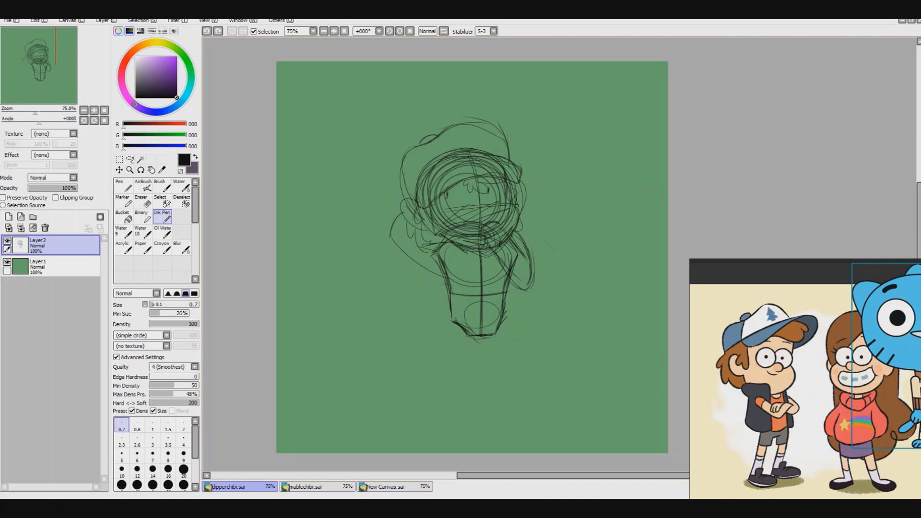
# Step: Try straight vertical contours for the right-hand leg
pyautogui.moveTo(504, 314)
pyautogui.mouseDown()
pyautogui.moveTo(530, 346)
pyautogui.moveTo(499, 410)
pyautogui.mouseUp()
pyautogui.hotkey('ctrl', 'z')
pyautogui.moveTo(503, 338)
pyautogui.mouseDown()
pyautogui.moveTo(482, 366)
pyautogui.moveTo(480, 407)
pyautogui.moveTo(503, 411)
pyautogui.mouseUp()
pyautogui.hotkey('ctrl', 'z')
pyautogui.hotkey('ctrl', 'z')
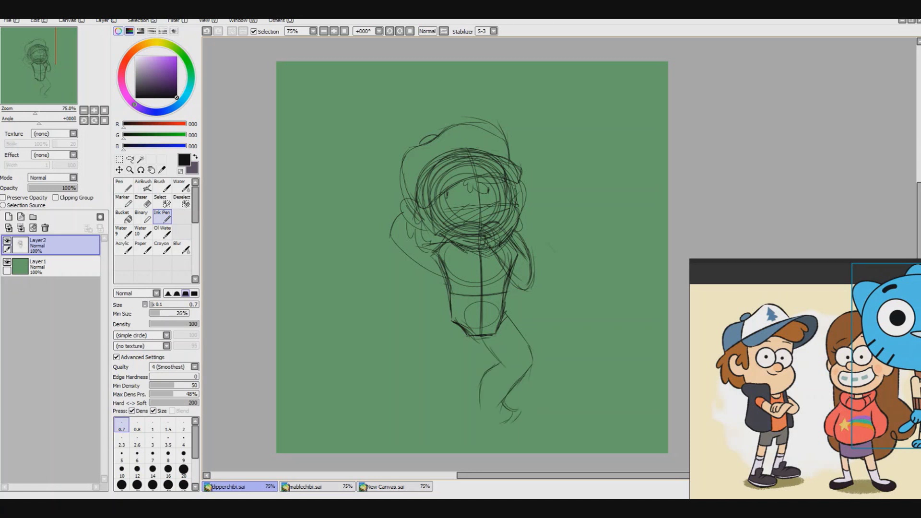
# Step: Try a shin slanting back inward from the bent right-hand knee, and remove the whole leg sketch
pyautogui.hotkey('ctrl', 'z')
pyautogui.hotkey('ctrl', 'z')
pyautogui.hotkey('ctrl', 'z')
pyautogui.hotkey('ctrl', 'z')
pyautogui.moveTo(533, 363); pyautogui.dragTo(488, 403)
pyautogui.hotkey('ctrl', 'z')
pyautogui.moveTo(506, 339); pyautogui.dragTo(472, 384)
pyautogui.hotkey('ctrl', 'z')
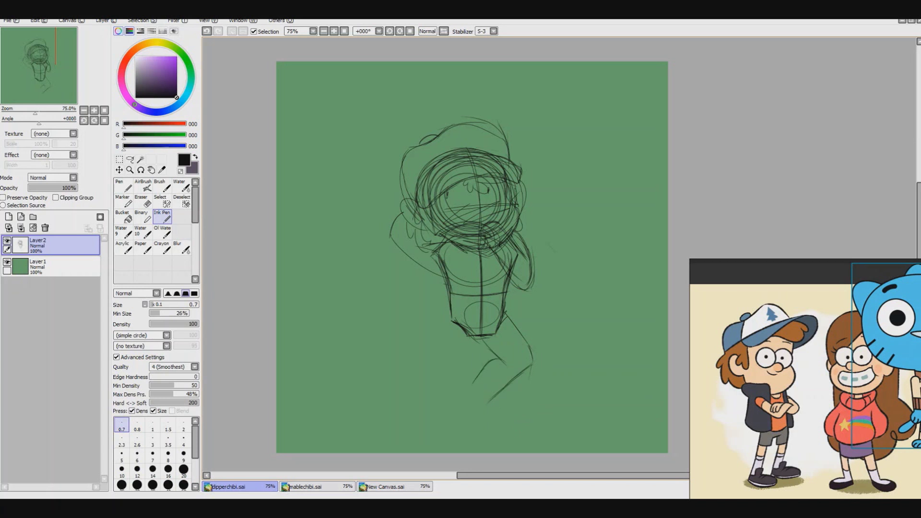
pyautogui.hotkey('ctrl', 'z')
pyautogui.hotkey('ctrl', 'z')
pyautogui.hotkey('ctrl', 'z')
# Step: Sketch the left-hand leg as a nearly straight outline from the hips down to a rounded end
pyautogui.moveTo(449, 311); pyautogui.dragTo(454, 384)
pyautogui.hotkey('ctrl', 'z')
pyautogui.hotkey('ctrl', 'z')
pyautogui.moveTo(480, 336); pyautogui.dragTo(474, 416)
pyautogui.hotkey('ctrl', 'z')
pyautogui.moveTo(449, 309)
pyautogui.mouseDown()
pyautogui.moveTo(456, 368)
pyautogui.moveTo(445, 375)
pyautogui.moveTo(478, 425)
pyautogui.moveTo(453, 422)
pyautogui.mouseUp()
pyautogui.hotkey('ctrl', 'z')
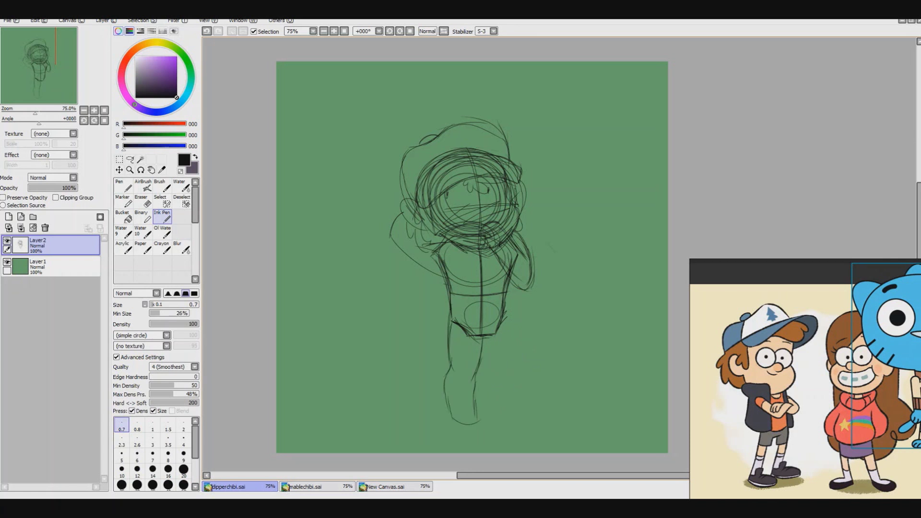
# Step: Try nearly straight thigh contours for the right-hand leg, running down from the hip
pyautogui.hotkey('ctrl', 'z')
pyautogui.moveTo(508, 319)
pyautogui.mouseDown()
pyautogui.moveTo(520, 377)
pyautogui.moveTo(494, 403)
pyautogui.mouseUp()
pyautogui.hotkey('ctrl', 'z')
pyautogui.hotkey('ctrl', 'z')
pyautogui.hotkey('ctrl', 'z')
pyautogui.moveTo(513, 348); pyautogui.dragTo(525, 379)
pyautogui.hotkey('ctrl', 'z')
# Step: Try a right-hand thigh dropping from the hip with a knee contour and a shin slanting back inward
pyautogui.moveTo(502, 320)
pyautogui.mouseDown()
pyautogui.moveTo(525, 352)
pyautogui.moveTo(504, 365)
pyautogui.mouseUp()
pyautogui.moveTo(528, 354); pyautogui.dragTo(511, 378)
pyautogui.hotkey('ctrl', 'z')
pyautogui.moveTo(513, 341); pyautogui.dragTo(476, 390)
pyautogui.hotkey('ctrl', 'z')
pyautogui.hotkey('ctrl', 'z')
pyautogui.hotkey('ctrl', 'z')
pyautogui.hotkey('ctrl', 'z')
pyautogui.hotkey('ctrl', 'z')
pyautogui.hotkey('ctrl', 'z')
# Step: Try alternative knee and lower-leg contours for the right-hand leg below a nearly vertical thigh
pyautogui.moveTo(514, 365); pyautogui.dragTo(490, 378)
pyautogui.hotkey('ctrl', 'z')
pyautogui.moveTo(504, 319)
pyautogui.mouseDown()
pyautogui.moveTo(532, 345)
pyautogui.moveTo(510, 368)
pyautogui.mouseUp()
pyautogui.hotkey('ctrl', 'z')
pyautogui.hotkey('ctrl', 'z')
pyautogui.moveTo(520, 367)
pyautogui.mouseDown()
pyautogui.moveTo(501, 379)
pyautogui.moveTo(505, 408)
pyautogui.mouseUp()
pyautogui.hotkey('ctrl', 'z')
pyautogui.hotkey('ctrl', 'z')
pyautogui.hotkey('ctrl', 'z')
pyautogui.hotkey('ctrl', 'z')
# Step: Try a fuller bent right-hand leg with thigh contours fanning outward, a knee and an inward-slanting shin
pyautogui.moveTo(504, 316)
pyautogui.mouseDown()
pyautogui.moveTo(534, 336)
pyautogui.moveTo(527, 386)
pyautogui.mouseUp()
pyautogui.moveTo(538, 343); pyautogui.dragTo(500, 410)
pyautogui.moveTo(485, 338); pyautogui.dragTo(516, 358)
pyautogui.moveTo(519, 367)
pyautogui.mouseDown()
pyautogui.moveTo(537, 350)
pyautogui.moveTo(530, 367)
pyautogui.mouseUp()
pyautogui.moveTo(482, 338); pyautogui.dragTo(523, 366)
pyautogui.moveTo(499, 309); pyautogui.dragTo(536, 344)
pyautogui.moveTo(503, 360); pyautogui.dragTo(485, 375)
pyautogui.hotkey('ctrl', 'z')
pyautogui.hotkey('ctrl', 'z')
pyautogui.hotkey('ctrl', 'z')
pyautogui.hotkey('ctrl', 'z')
pyautogui.hotkey('ctrl', 'z')
pyautogui.hotkey('ctrl', 'z')
pyautogui.hotkey('ctrl', 'z')
pyautogui.hotkey('ctrl', 'z')
# Step: Redraw the left-hand leg longer, with an inner thigh contour, an outer thigh contour and a lower leg
pyautogui.moveTo(504, 316)
pyautogui.mouseDown()
pyautogui.moveTo(528, 340)
pyautogui.moveTo(530, 372)
pyautogui.mouseUp()
pyautogui.hotkey('ctrl', 'z')
pyautogui.hotkey('ctrl', 'z')
pyautogui.moveTo(489, 337); pyautogui.dragTo(479, 391)
pyautogui.moveTo(451, 320); pyautogui.dragTo(459, 390)
pyautogui.moveTo(456, 374)
pyautogui.mouseDown()
pyautogui.moveTo(448, 405)
pyautogui.moveTo(475, 433)
pyautogui.mouseUp()
pyautogui.moveTo(477, 395); pyautogui.dragTo(476, 431)
# Step: Try an outward-pointing right-hand knee with a shin slanting in towards the left-hand leg's foot
pyautogui.moveTo(507, 321); pyautogui.dragTo(532, 353)
pyautogui.moveTo(533, 357)
pyautogui.mouseDown()
pyautogui.moveTo(484, 412)
pyautogui.moveTo(499, 403)
pyautogui.mouseUp()
pyautogui.hotkey('ctrl', 'z')
pyautogui.moveTo(501, 396); pyautogui.dragTo(503, 416)
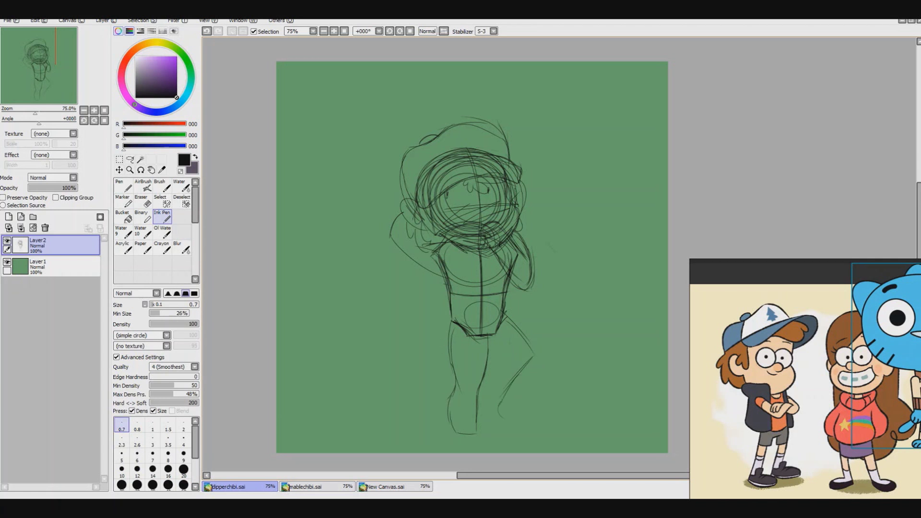
pyautogui.hotkey('ctrl', 'z')
# Step: Try a wider right-hand thigh between the crotch and the hip, with a short stroke inside the knee
pyautogui.moveTo(486, 341); pyautogui.dragTo(530, 373)
pyautogui.moveTo(514, 320)
pyautogui.mouseDown()
pyautogui.moveTo(538, 352)
pyautogui.moveTo(536, 386)
pyautogui.mouseUp()
pyautogui.moveTo(494, 367)
pyautogui.mouseDown()
pyautogui.moveTo(514, 354)
pyautogui.moveTo(499, 360)
pyautogui.mouseUp()
# Step: Undo the leg and torso sketches, keeping the head, cap and arms
pyautogui.hotkey('ctrl', 'z')
pyautogui.hotkey('ctrl', 'z')
pyautogui.hotkey('ctrl', 'z')
pyautogui.hotkey('ctrl', 'z')
pyautogui.hotkey('ctrl', 'z')
pyautogui.hotkey('ctrl', 'z')
pyautogui.hotkey('ctrl', 'y')
pyautogui.hotkey('ctrl', 'z')
pyautogui.hotkey('ctrl', 'z')
pyautogui.hotkey('ctrl', 'z')
pyautogui.hotkey('ctrl', 'z')
# Step: Sketch a new torso with a curved centre line, a waist curve and side contours below the arms
pyautogui.moveTo(470, 292); pyautogui.dragTo(499, 287)
pyautogui.moveTo(515, 278); pyautogui.dragTo(506, 318)
pyautogui.hotkey('ctrl', 'z')
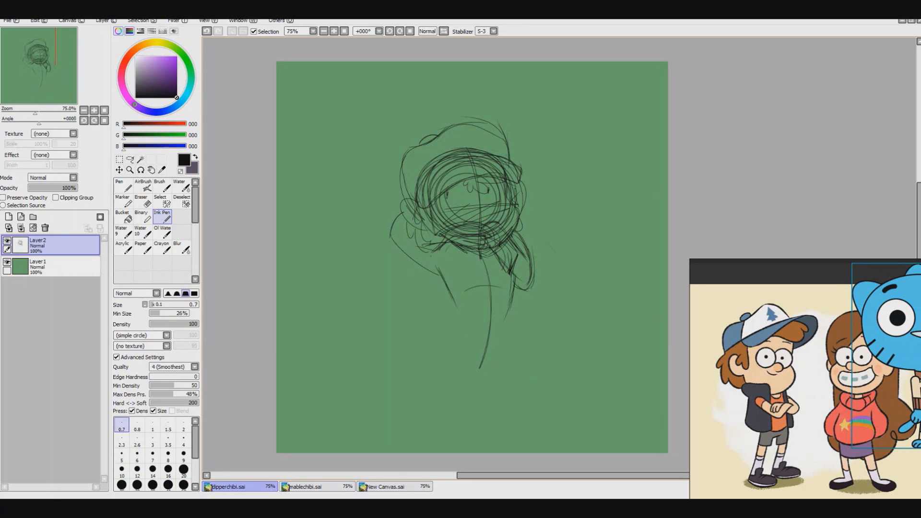
# Step: Sketch the V-shaped bottom of the pelvis and a left-hand leg with a curved thigh and a tapered lower leg
pyautogui.moveTo(453, 308)
pyautogui.mouseDown()
pyautogui.moveTo(441, 361)
pyautogui.moveTo(440, 349)
pyautogui.moveTo(455, 387)
pyautogui.mouseUp()
pyautogui.hotkey('ctrl', 'z')
pyautogui.moveTo(483, 347); pyautogui.dragTo(467, 438)
pyautogui.moveTo(475, 385); pyautogui.dragTo(471, 431)
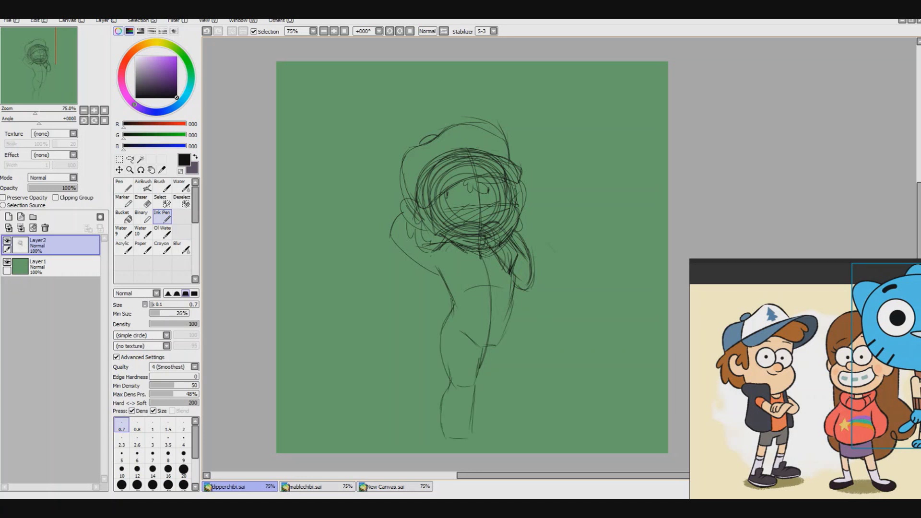
# Step: Try a right-hand leg slanting inward from the hip to the left-hand foot
pyautogui.moveTo(509, 331)
pyautogui.mouseDown()
pyautogui.moveTo(519, 396)
pyautogui.moveTo(520, 386)
pyautogui.moveTo(492, 431)
pyautogui.moveTo(518, 371)
pyautogui.moveTo(473, 428)
pyautogui.mouseUp()
pyautogui.hotkey('ctrl', 'z')
pyautogui.hotkey('ctrl', 'z')
pyautogui.hotkey('ctrl', 'z')
# Step: Try a short right-hand thigh angled outward to a knee, with a lower leg and an inner thigh line
pyautogui.moveTo(500, 361); pyautogui.dragTo(475, 383)
pyautogui.hotkey('ctrl', 'z')
pyautogui.moveTo(507, 322); pyautogui.dragTo(528, 346)
pyautogui.moveTo(527, 355); pyautogui.dragTo(508, 384)
pyautogui.hotkey('ctrl', 'z')
pyautogui.moveTo(504, 345); pyautogui.dragTo(484, 366)
pyautogui.hotkey('ctrl', 'z')
# Step: Try a steeper right-hand thigh with an inner contour and a shin slanting inward from the knee
pyautogui.moveTo(514, 316); pyautogui.dragTo(522, 371)
pyautogui.moveTo(488, 347)
pyautogui.mouseDown()
pyautogui.moveTo(520, 368)
pyautogui.moveTo(478, 379)
pyautogui.mouseUp()
pyautogui.hotkey('ctrl', 'z')
pyautogui.moveTo(527, 358); pyautogui.dragTo(498, 403)
pyautogui.hotkey('ctrl', 'z')
pyautogui.hotkey('ctrl', 'z')
pyautogui.hotkey('ctrl', 'z')
pyautogui.hotkey('ctrl', 'z')
pyautogui.hotkey('ctrl', 'z')
# Step: Try alternative outer contours for the right-hand leg, plus a straight leg stretched diagonally outward
pyautogui.moveTo(533, 319); pyautogui.dragTo(507, 389)
pyautogui.moveTo(520, 338)
pyautogui.mouseDown()
pyautogui.moveTo(531, 378)
pyautogui.moveTo(509, 424)
pyautogui.mouseUp()
pyautogui.hotkey('ctrl', 'z')
pyautogui.hotkey('ctrl', 'z')
pyautogui.moveTo(489, 343)
pyautogui.mouseDown()
pyautogui.moveTo(511, 391)
pyautogui.moveTo(549, 436)
pyautogui.mouseUp()
pyautogui.moveTo(531, 382); pyautogui.dragTo(548, 438)
# Step: Undo both leg sketches back to the torso and pelvis lines
pyautogui.hotkey('ctrl', 'z')
pyautogui.hotkey('ctrl', 'z')
pyautogui.hotkey('ctrl', 'z')
pyautogui.hotkey('ctrl', 'z')
pyautogui.hotkey('ctrl', 'z')
pyautogui.hotkey('ctrl', 'z')
pyautogui.hotkey('ctrl', 'z')
pyautogui.hotkey('ctrl', 'z')
pyautogui.hotkey('ctrl', 'z')
pyautogui.hotkey('ctrl', 'z')
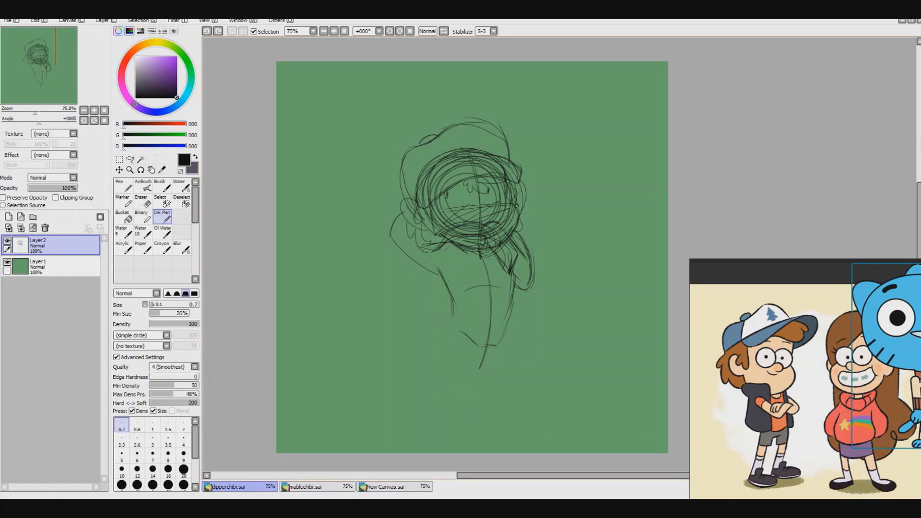
# Step: Try a left-hand leg leaning outward, with thigh contours, a bulging calf and a narrow ankle
pyautogui.moveTo(478, 351); pyautogui.dragTo(462, 387)
pyautogui.moveTo(451, 319); pyautogui.dragTo(434, 391)
pyautogui.moveTo(478, 355); pyautogui.dragTo(460, 390)
pyautogui.moveTo(465, 378); pyautogui.dragTo(460, 422)
pyautogui.moveTo(437, 369); pyautogui.dragTo(427, 403)
pyautogui.moveTo(430, 397); pyautogui.dragTo(434, 436)
pyautogui.moveTo(461, 418); pyautogui.dragTo(459, 435)
pyautogui.hotkey('ctrl', 'z')
pyautogui.hotkey('ctrl', 'z')
pyautogui.hotkey('ctrl', 'z')
pyautogui.hotkey('ctrl', 'z')
# Step: Sketch the left-hand leg with a rounded outer thigh narrowing at the knee and a short lower leg
pyautogui.moveTo(481, 349); pyautogui.dragTo(465, 395)
pyautogui.moveTo(453, 310); pyautogui.dragTo(441, 367)
pyautogui.moveTo(441, 364); pyautogui.dragTo(445, 398)
# Step: Try a right-hand leg slanting inward and crossing behind the left-hand leg
pyautogui.moveTo(515, 319); pyautogui.dragTo(478, 398)
pyautogui.hotkey('ctrl', 'z')
pyautogui.moveTo(496, 389)
pyautogui.mouseDown()
pyautogui.moveTo(476, 403)
pyautogui.moveTo(518, 369)
pyautogui.moveTo(514, 312)
pyautogui.mouseUp()
pyautogui.hotkey('ctrl', 'z')
pyautogui.hotkey('ctrl', 'z')
pyautogui.moveTo(482, 365)
pyautogui.mouseDown()
pyautogui.moveTo(495, 347)
pyautogui.moveTo(439, 400)
pyautogui.mouseUp()
pyautogui.hotkey('ctrl', 'z')
pyautogui.hotkey('ctrl', 'z')
pyautogui.hotkey('ctrl', 'z')
pyautogui.hotkey('ctrl', 'z')
pyautogui.hotkey('ctrl', 'z')
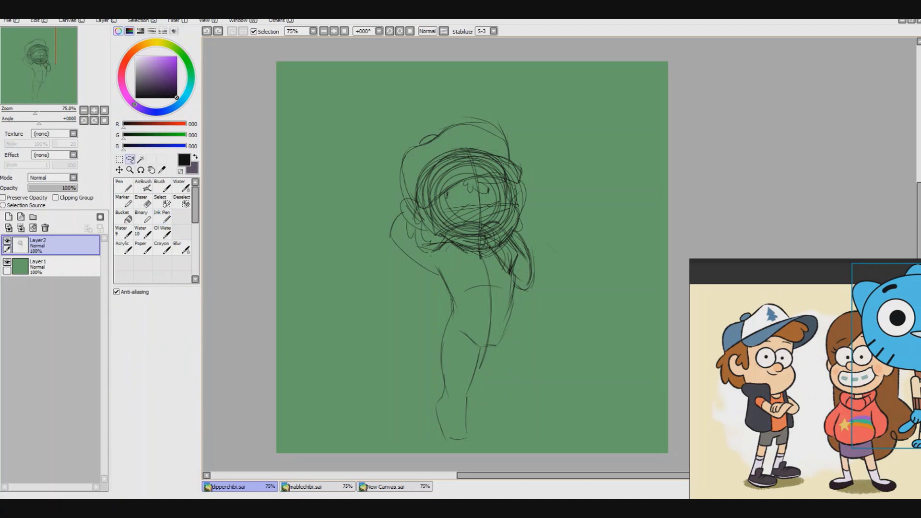
# Step: Try a bent right-hand leg with an outward knee and the shin returning to the left-hand foot
pyautogui.moveTo(516, 312); pyautogui.dragTo(514, 356)
pyautogui.hotkey('ctrl', 'z')
pyautogui.moveTo(522, 311); pyautogui.dragTo(528, 368)
pyautogui.moveTo(482, 415)
pyautogui.mouseDown()
pyautogui.moveTo(525, 377)
pyautogui.moveTo(527, 341)
pyautogui.moveTo(512, 307)
pyautogui.mouseUp()
pyautogui.hotkey('ctrl', 'z')
pyautogui.moveTo(491, 365); pyautogui.dragTo(469, 387)
pyautogui.hotkey('ctrl', 'z')
pyautogui.moveTo(535, 357); pyautogui.dragTo(505, 397)
pyautogui.hotkey('ctrl', 'z')
pyautogui.hotkey('ctrl', 'z')
pyautogui.hotkey('ctrl', 'z')
pyautogui.hotkey('ctrl', 'z')
pyautogui.hotkey('ctrl', 'z')
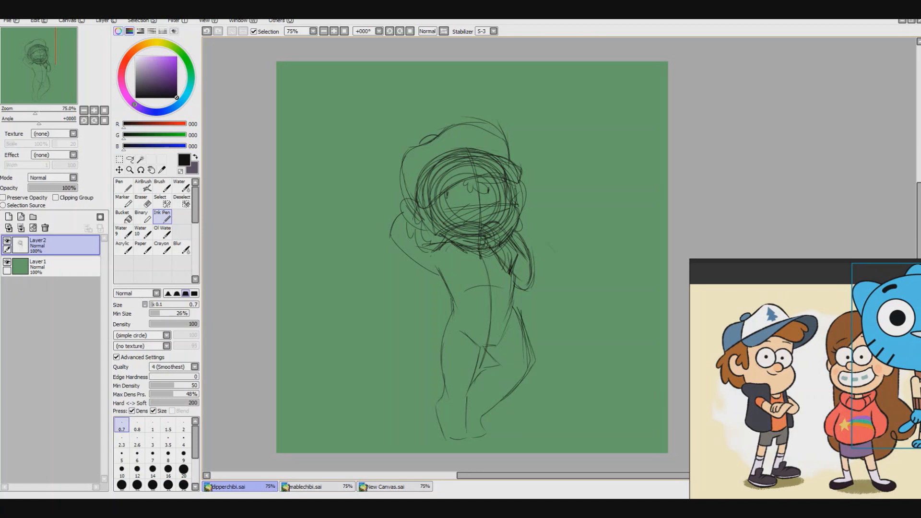
# Step: Try replacement thigh and shin contours for the right-hand leg, with an inner thigh line from the crotch
pyautogui.moveTo(527, 317); pyautogui.dragTo(510, 362)
pyautogui.hotkey('ctrl', 'z')
pyautogui.moveTo(521, 374); pyautogui.dragTo(503, 415)
pyautogui.hotkey('ctrl', 'z')
pyautogui.moveTo(487, 350); pyautogui.dragTo(512, 401)
pyautogui.hotkey('ctrl', 'z')
pyautogui.hotkey('ctrl', 'z')
# Step: Sketch the right-hand leg standing slightly apart from the left-hand one, and strengthen its inner and outer contours
pyautogui.moveTo(488, 348); pyautogui.dragTo(503, 389)
pyautogui.moveTo(510, 318); pyautogui.dragTo(528, 427)
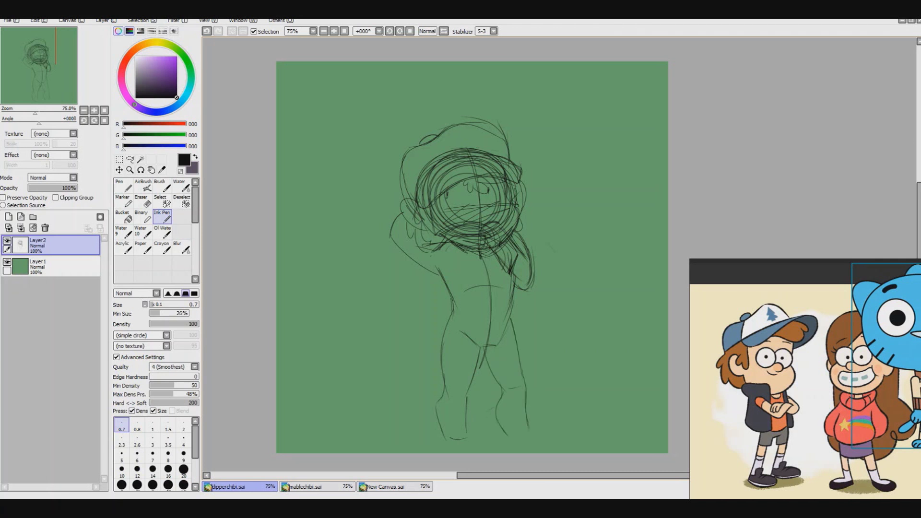
pyautogui.moveTo(481, 346); pyautogui.dragTo(494, 413)
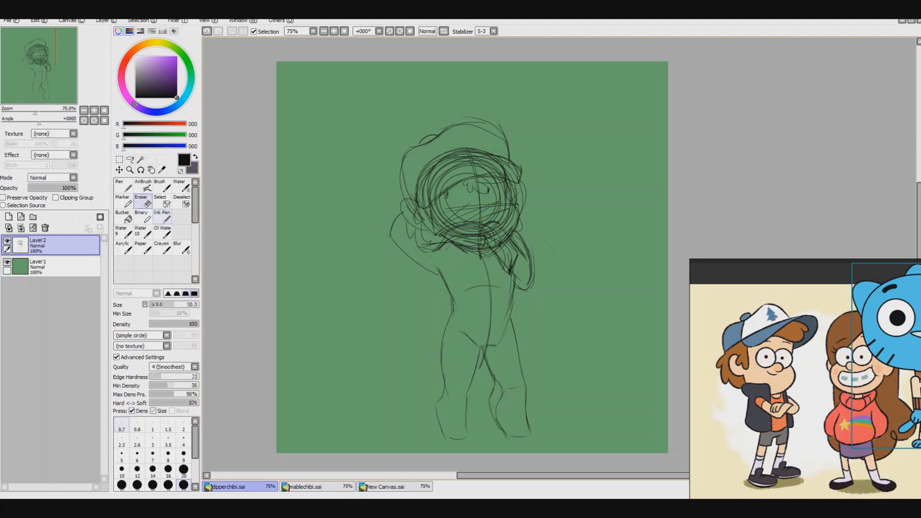
pyautogui.moveTo(514, 309); pyautogui.dragTo(529, 431)
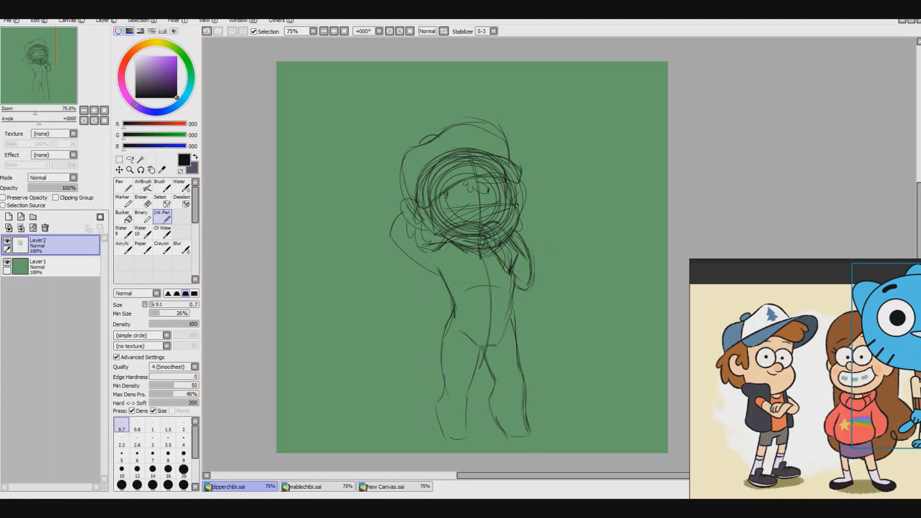
# Step: Lasso and clear the construction lines inside the face and the old bent arms from the sketch
pyautogui.moveTo(509, 289); pyautogui.dragTo(512, 335)
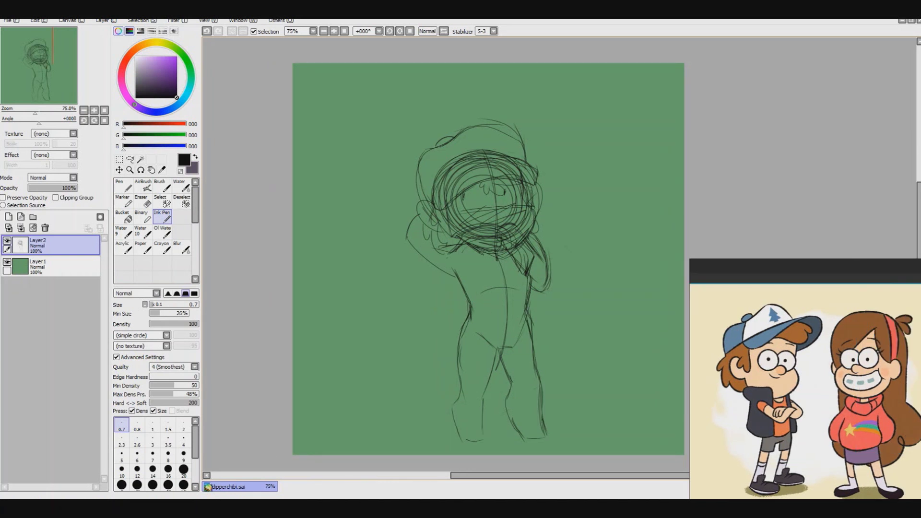
pyautogui.press('l')
pyautogui.hotkey('ctrl', 'z')
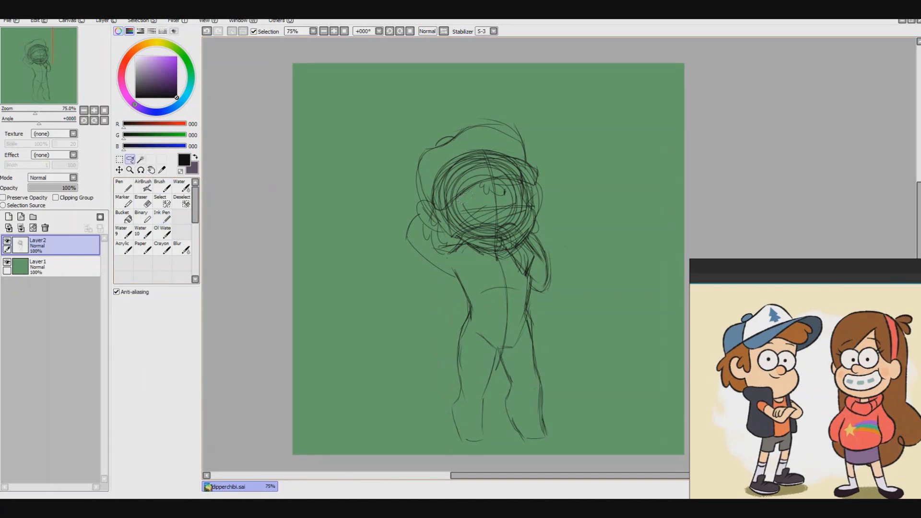
pyautogui.hotkey('ctrl', 'z')
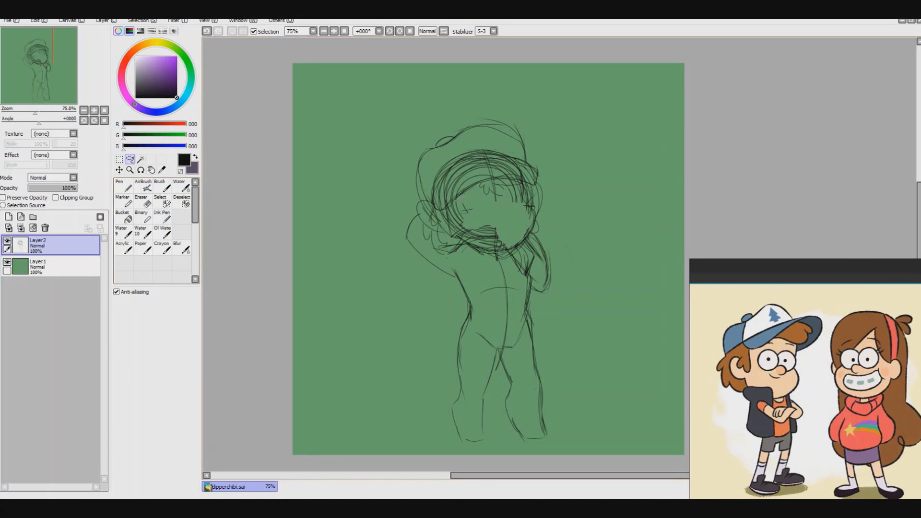
pyautogui.hotkey('ctrl', 'z')
pyautogui.hotkey('ctrl', 'z')
pyautogui.hotkey('ctrl', 'z')
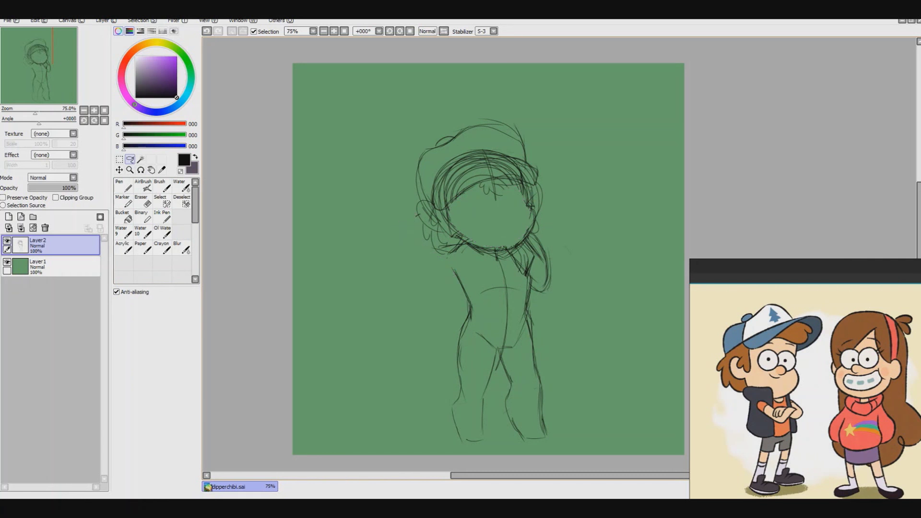
pyautogui.hotkey('ctrl', 'z')
pyautogui.hotkey('ctrl', 'y')
pyautogui.hotkey('ctrl', 'z')
pyautogui.hotkey('ctrl', 'y')
# Step: Mark round shoulder joints on both sides of the neck and strengthen the curved line across the torso
pyautogui.moveTo(530, 240); pyautogui.dragTo(531, 241)
pyautogui.moveTo(453, 240); pyautogui.dragTo(456, 246)
pyautogui.hotkey('ctrl', 'z')
pyautogui.moveTo(506, 261); pyautogui.dragTo(492, 329)
pyautogui.hotkey('ctrl', 'z')
pyautogui.moveTo(499, 294); pyautogui.dragTo(525, 289)
# Step: Sketch the left-hand arm angled outward from the shoulder, with the forearm coming down to the hip
pyautogui.moveTo(442, 256)
pyautogui.mouseDown()
pyautogui.moveTo(420, 288)
pyautogui.moveTo(436, 333)
pyautogui.mouseUp()
pyautogui.moveTo(448, 248); pyautogui.dragTo(416, 288)
pyautogui.moveTo(460, 265); pyautogui.dragTo(439, 296)
pyautogui.moveTo(425, 294)
pyautogui.mouseDown()
pyautogui.moveTo(412, 324)
pyautogui.moveTo(425, 338)
pyautogui.mouseUp()
pyautogui.hotkey('ctrl', 'z')
pyautogui.moveTo(429, 333); pyautogui.dragTo(446, 343)
pyautogui.hotkey('ctrl', 'z')
pyautogui.moveTo(443, 303); pyautogui.dragTo(439, 331)
pyautogui.moveTo(431, 327); pyautogui.dragTo(447, 345)
# Step: Sketch the matching right-hand arm, slanting out from the shoulder to the elbow with the forearm hanging down
pyautogui.moveTo(533, 239); pyautogui.dragTo(569, 272)
pyautogui.moveTo(572, 287); pyautogui.dragTo(565, 324)
pyautogui.hotkey('ctrl', 'z')
pyautogui.moveTo(537, 243); pyautogui.dragTo(570, 281)
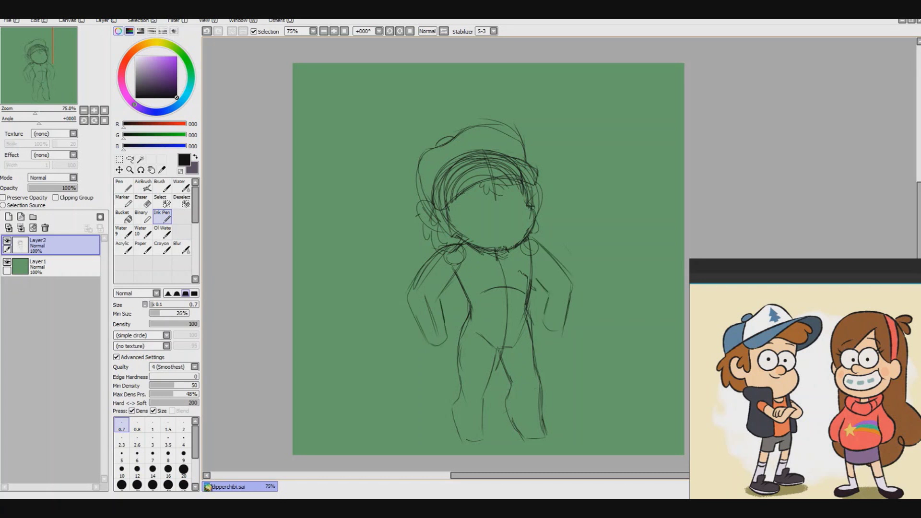
# Step: Draw new face guidelines, with a vertical centre line and a horizontal eye line across the head
pyautogui.moveTo(493, 159); pyautogui.dragTo(499, 259)
pyautogui.hotkey('ctrl', 'z')
pyautogui.moveTo(460, 214)
pyautogui.mouseDown()
pyautogui.moveTo(530, 212)
pyautogui.moveTo(523, 207)
pyautogui.mouseUp()
pyautogui.hotkey('ctrl', 'z')
pyautogui.moveTo(462, 215); pyautogui.dragTo(545, 210)
# Step: Rough in the facial features around the guidelines, with slanted brows, small eye marks and a frowning mouth
pyautogui.moveTo(482, 198)
pyautogui.mouseDown()
pyautogui.moveTo(482, 207)
pyautogui.moveTo(502, 192)
pyautogui.mouseUp()
pyautogui.hotkey('ctrl', 'z')
pyautogui.moveTo(495, 229); pyautogui.dragTo(513, 226)
pyautogui.hotkey('ctrl', 'z')
pyautogui.hotkey('ctrl', 'z')
pyautogui.moveTo(462, 197)
pyautogui.mouseDown()
pyautogui.moveTo(494, 202)
pyautogui.moveTo(523, 187)
pyautogui.moveTo(488, 209)
pyautogui.mouseUp()
pyautogui.hotkey('ctrl', 'z')
pyautogui.moveTo(461, 230)
pyautogui.mouseDown()
pyautogui.moveTo(490, 208)
pyautogui.moveTo(529, 210)
pyautogui.moveTo(531, 218)
pyautogui.mouseUp()
pyautogui.hotkey('ctrl', 'z')
pyautogui.hotkey('ctrl', 'z')
pyautogui.hotkey('ctrl', 'z')
pyautogui.hotkey('ctrl', 'z')
# Step: Strengthen the sides of the torso and the inner and outer contours of the right-hand leg
pyautogui.moveTo(480, 235)
pyautogui.mouseDown()
pyautogui.moveTo(518, 224)
pyautogui.moveTo(525, 290)
pyautogui.mouseUp()
pyautogui.hotkey('ctrl', 'z')
pyautogui.moveTo(532, 253); pyautogui.dragTo(531, 291)
pyautogui.moveTo(461, 288); pyautogui.dragTo(470, 322)
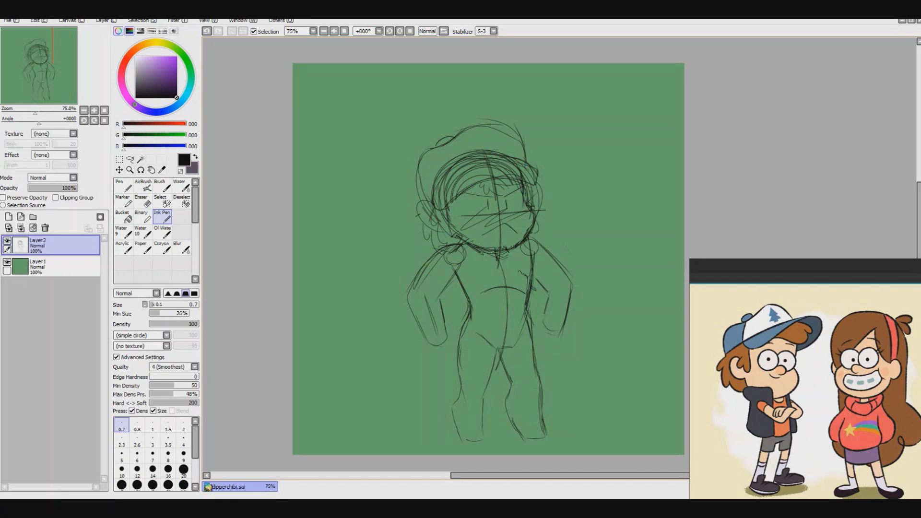
pyautogui.hotkey('ctrl', 'z')
pyautogui.moveTo(538, 331)
pyautogui.mouseDown()
pyautogui.moveTo(532, 363)
pyautogui.moveTo(531, 348)
pyautogui.mouseUp()
pyautogui.moveTo(511, 357); pyautogui.dragTo(503, 412)
pyautogui.moveTo(533, 334); pyautogui.dragTo(540, 419)
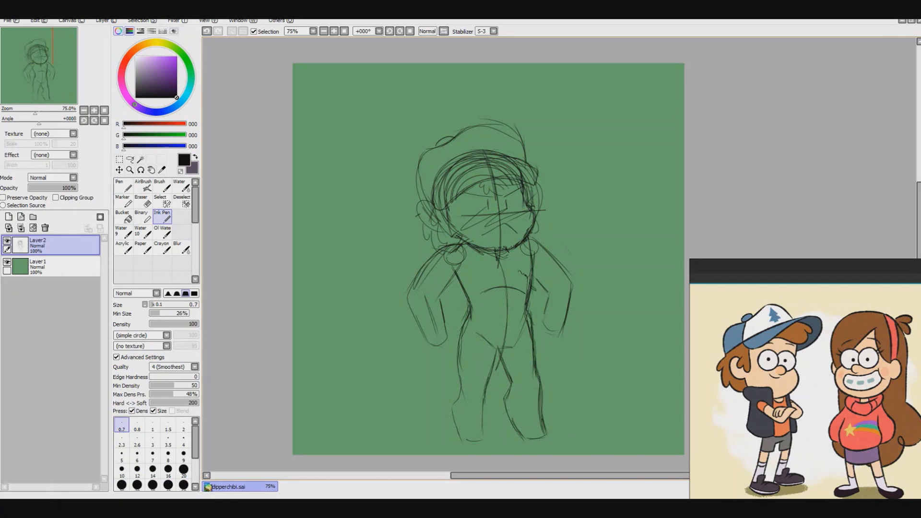
# Step: Reinforce the right-hand arm with extra contour strokes from the shoulder down to the forearm
pyautogui.moveTo(529, 238)
pyautogui.mouseDown()
pyautogui.moveTo(568, 262)
pyautogui.moveTo(566, 318)
pyautogui.mouseUp()
pyautogui.moveTo(573, 252); pyautogui.dragTo(559, 328)
pyautogui.moveTo(535, 267)
pyautogui.mouseDown()
pyautogui.moveTo(551, 289)
pyautogui.moveTo(544, 319)
pyautogui.mouseUp()
pyautogui.hotkey('ctrl', 'z')
pyautogui.moveTo(531, 166); pyautogui.dragTo(536, 185)
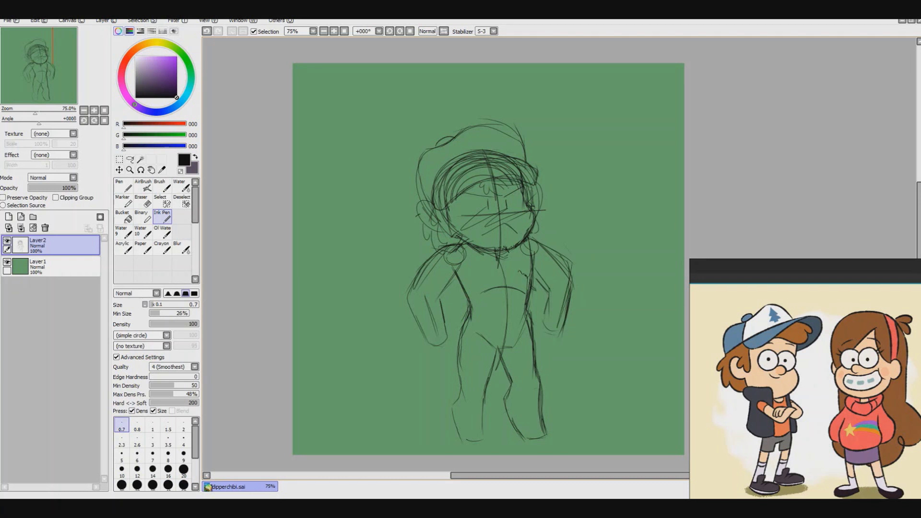
# Step: Try the front opening edges of a vest running down the torso
pyautogui.moveTo(526, 228)
pyautogui.mouseDown()
pyautogui.moveTo(542, 268)
pyautogui.moveTo(528, 318)
pyautogui.mouseUp()
pyautogui.moveTo(495, 254); pyautogui.dragTo(492, 317)
pyautogui.hotkey('ctrl', 'z')
pyautogui.moveTo(464, 262); pyautogui.dragTo(468, 290)
pyautogui.hotkey('ctrl', 'z')
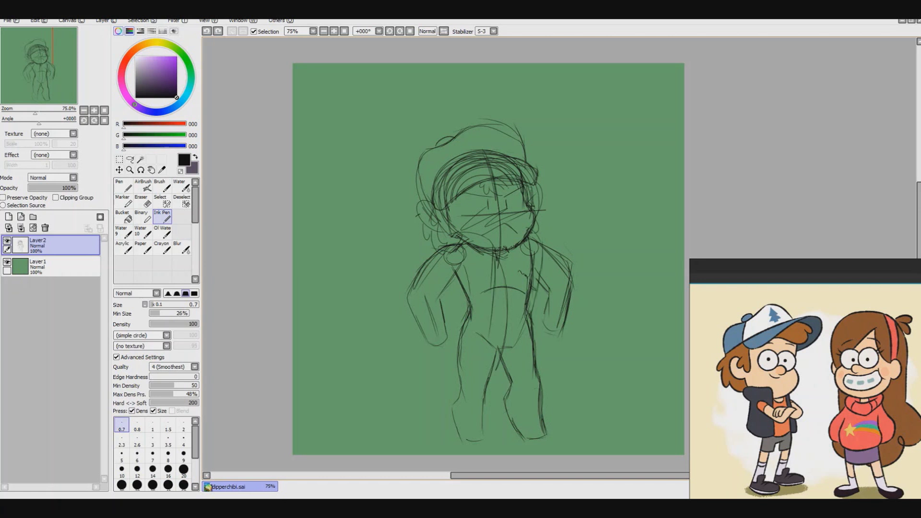
# Step: Try the vest's side outlines and collar around the torso, and undo the vest strokes
pyautogui.moveTo(463, 247)
pyautogui.mouseDown()
pyautogui.moveTo(470, 294)
pyautogui.moveTo(450, 328)
pyautogui.moveTo(461, 364)
pyautogui.mouseUp()
pyautogui.hotkey('ctrl', 'z')
pyautogui.moveTo(459, 283)
pyautogui.mouseDown()
pyautogui.moveTo(450, 355)
pyautogui.moveTo(484, 377)
pyautogui.mouseUp()
pyautogui.moveTo(542, 263); pyautogui.dragTo(538, 360)
pyautogui.hotkey('ctrl', 'z')
pyautogui.moveTo(514, 257)
pyautogui.mouseDown()
pyautogui.moveTo(538, 256)
pyautogui.moveTo(536, 311)
pyautogui.mouseUp()
pyautogui.hotkey('ctrl', 'z')
pyautogui.hotkey('ctrl', 'z')
pyautogui.hotkey('ctrl', 'z')
pyautogui.moveTo(495, 233); pyautogui.dragTo(470, 264)
pyautogui.hotkey('ctrl', 'z')
pyautogui.hotkey('ctrl', 'z')
pyautogui.hotkey('ctrl', 'z')
# Step: Sketch the curved shirt hem across the hips and strengthen the right-hand side of the waist
pyautogui.moveTo(464, 330)
pyautogui.mouseDown()
pyautogui.moveTo(514, 342)
pyautogui.moveTo(534, 317)
pyautogui.mouseUp()
pyautogui.moveTo(462, 328); pyautogui.dragTo(511, 344)
pyautogui.moveTo(512, 338); pyautogui.dragTo(534, 324)
pyautogui.moveTo(537, 283); pyautogui.dragTo(532, 320)
pyautogui.moveTo(540, 258); pyautogui.dragTo(532, 300)
# Step: Sketch the shorts with loose outer edges and a curved hem across each thigh
pyautogui.moveTo(456, 372); pyautogui.dragTo(497, 375)
pyautogui.moveTo(455, 343); pyautogui.dragTo(452, 365)
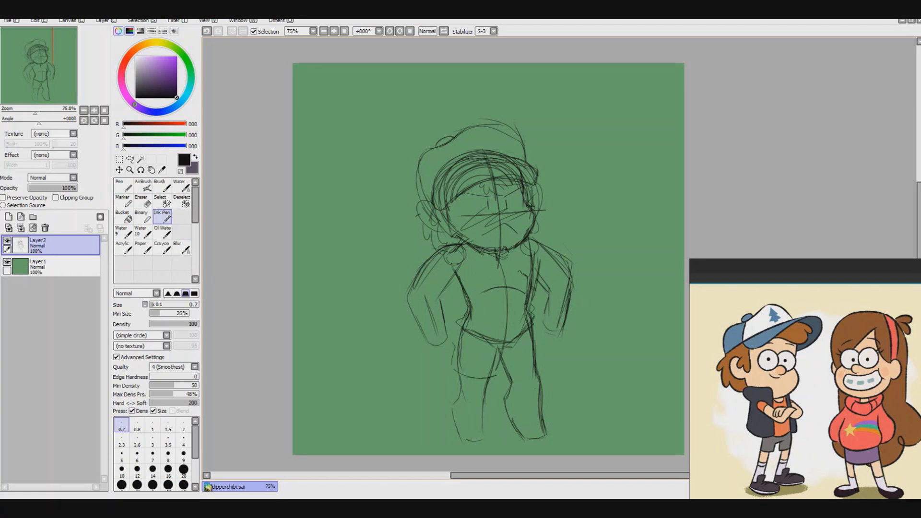
pyautogui.moveTo(535, 321)
pyautogui.mouseDown()
pyautogui.moveTo(539, 353)
pyautogui.moveTo(495, 354)
pyautogui.moveTo(514, 346)
pyautogui.mouseUp()
pyautogui.hotkey('ctrl', 'z')
pyautogui.moveTo(505, 397); pyautogui.dragTo(538, 399)
pyautogui.hotkey('ctrl', 'z')
pyautogui.hotkey('ctrl', 'z')
# Step: Add a new layer above the body sketch and take up the Ink Pen
pyautogui.press('a')
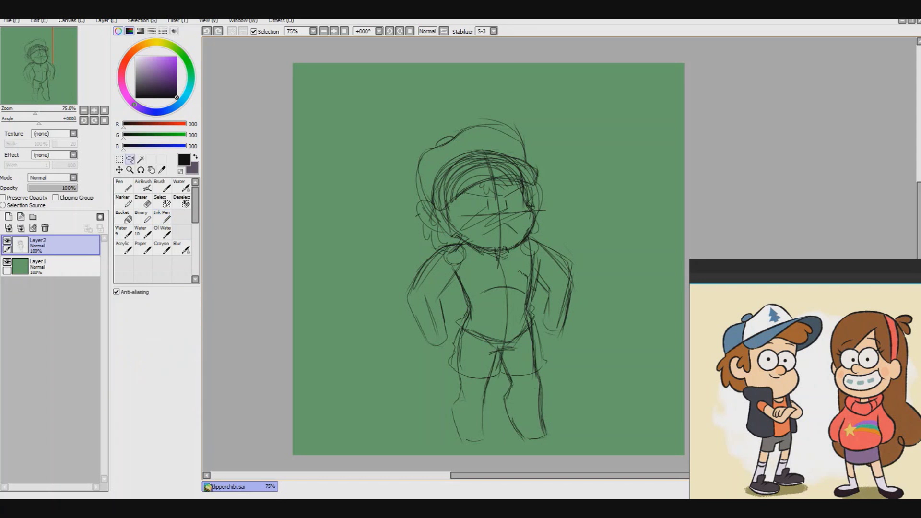
pyautogui.click(9, 217)
pyautogui.click(162, 215)
pyautogui.click(162, 216)
# Step: Try collar and front edge strokes for the vest on the new layer
pyautogui.hotkey('ctrl', 'z')
pyautogui.moveTo(473, 229)
pyautogui.mouseDown()
pyautogui.moveTo(487, 247)
pyautogui.moveTo(485, 293)
pyautogui.moveTo(494, 232)
pyautogui.mouseUp()
pyautogui.hotkey('ctrl', 'z')
pyautogui.hotkey('ctrl', 'z')
pyautogui.moveTo(492, 269); pyautogui.dragTo(489, 326)
pyautogui.hotkey('ctrl', 'z')
pyautogui.hotkey('ctrl', 'z')
pyautogui.moveTo(549, 223)
pyautogui.mouseDown()
pyautogui.moveTo(537, 241)
pyautogui.moveTo(546, 277)
pyautogui.moveTo(534, 258)
pyautogui.mouseUp()
pyautogui.hotkey('ctrl', 'z')
pyautogui.hotkey('ctrl', 'z')
pyautogui.hotkey('ctrl', 'z')
# Step: Try the vest's left-hand panel with a long front edge and an outer side, and undo these strokes
pyautogui.moveTo(456, 225)
pyautogui.mouseDown()
pyautogui.moveTo(485, 244)
pyautogui.moveTo(482, 362)
pyautogui.mouseUp()
pyautogui.hotkey('ctrl', 'z')
pyautogui.moveTo(456, 307); pyautogui.dragTo(445, 375)
pyautogui.hotkey('ctrl', 'z')
pyautogui.moveTo(465, 258); pyautogui.dragTo(463, 274)
pyautogui.hotkey('ctrl', 'z')
pyautogui.hotkey('ctrl', 'z')
pyautogui.hotkey('ctrl', 'z')
pyautogui.hotkey('ctrl', 'z')
pyautogui.hotkey('ctrl', 'z')
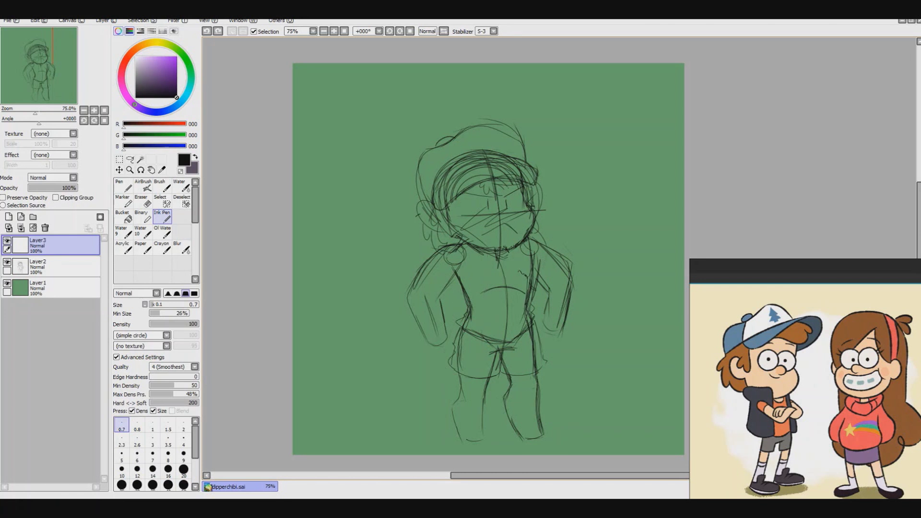
# Step: Sketch the vest's left-hand front edge down the torso, with a hem leading toward the hip
pyautogui.moveTo(487, 242); pyautogui.dragTo(461, 359)
pyautogui.hotkey('ctrl', 'z')
pyautogui.hotkey('ctrl', 'z')
pyautogui.hotkey('ctrl', 'z')
pyautogui.moveTo(487, 297)
pyautogui.mouseDown()
pyautogui.moveTo(448, 343)
pyautogui.moveTo(455, 326)
pyautogui.mouseUp()
pyautogui.hotkey('ctrl', 'z')
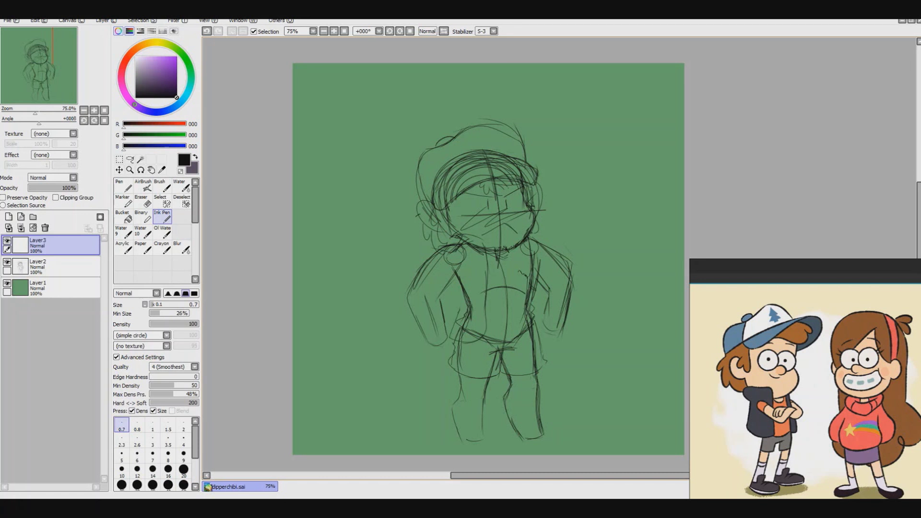
pyautogui.hotkey('ctrl', 'z')
# Step: Sketch the vest's armhole edge and its right-hand front panel down to the hip
pyautogui.moveTo(468, 254); pyautogui.dragTo(465, 294)
pyautogui.hotkey('ctrl', 'z')
pyautogui.hotkey('ctrl', 'z')
pyautogui.moveTo(551, 218); pyautogui.dragTo(521, 298)
pyautogui.hotkey('ctrl', 'z')
pyautogui.moveTo(521, 253)
pyautogui.mouseDown()
pyautogui.moveTo(518, 335)
pyautogui.moveTo(535, 337)
pyautogui.mouseUp()
pyautogui.hotkey('ctrl', 'z')
pyautogui.moveTo(540, 286); pyautogui.dragTo(539, 331)
pyautogui.hotkey('ctrl', 'z')
# Step: Sketch the vest's collar flaps on both shoulders and extend the left-hand front edge below its flap
pyautogui.moveTo(552, 222)
pyautogui.mouseDown()
pyautogui.moveTo(539, 268)
pyautogui.moveTo(550, 250)
pyautogui.mouseUp()
pyautogui.moveTo(444, 225)
pyautogui.mouseDown()
pyautogui.moveTo(488, 244)
pyautogui.moveTo(487, 266)
pyautogui.mouseUp()
pyautogui.moveTo(446, 228)
pyautogui.mouseDown()
pyautogui.moveTo(489, 252)
pyautogui.moveTo(444, 244)
pyautogui.mouseUp()
pyautogui.moveTo(489, 260); pyautogui.dragTo(489, 286)
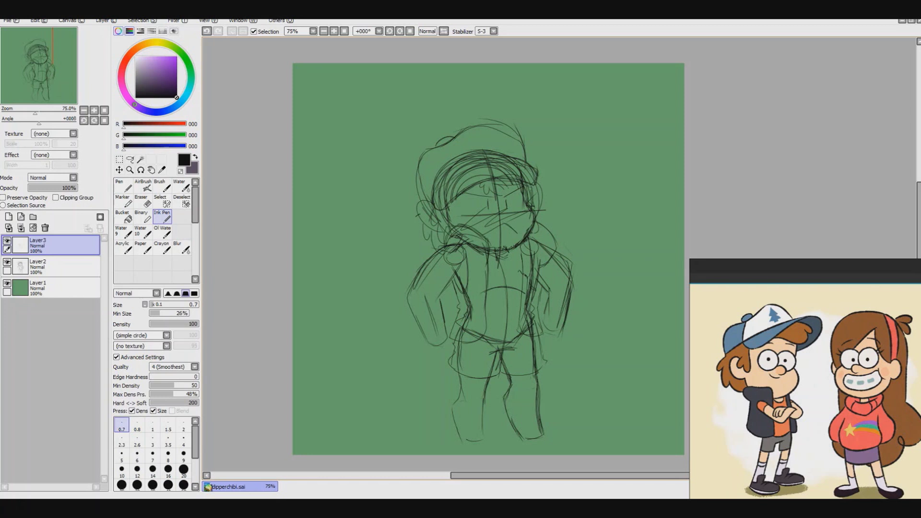
# Step: Select the vest's left-hand panel and nudge it slightly to the right with a transform
pyautogui.hotkey('ctrl', 't')
pyautogui.press('Escape')
pyautogui.moveTo(438, 229); pyautogui.dragTo(515, 348)
pyautogui.hotkey('ctrl', 't')
pyautogui.moveTo(476, 288); pyautogui.dragTo(480, 287)
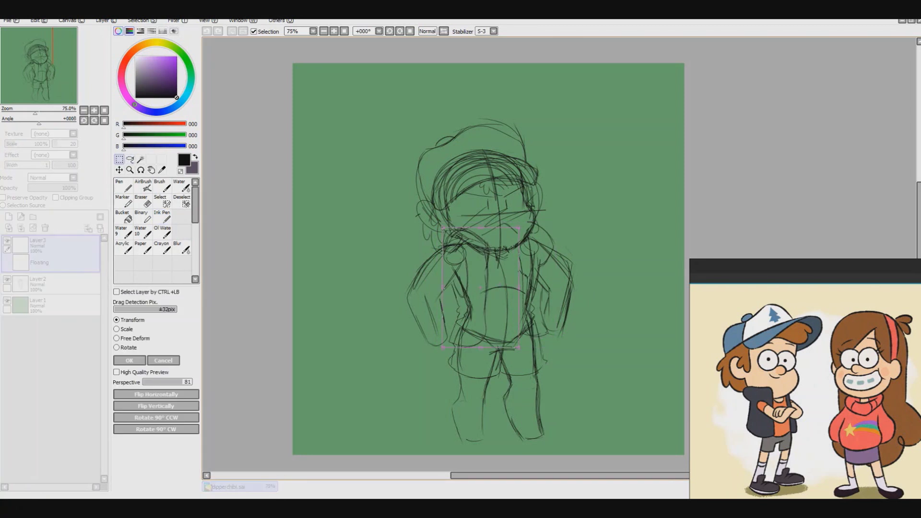
pyautogui.press('Return')
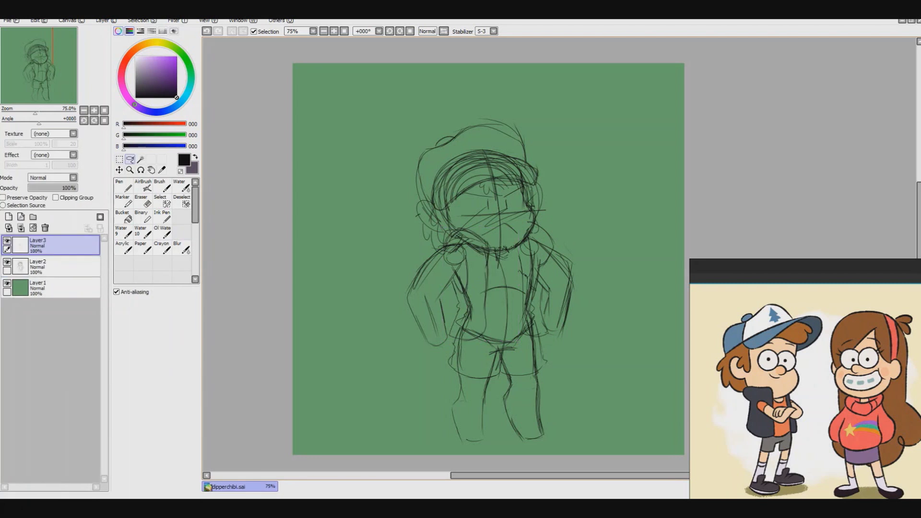
# Step: On Layer2, add the pointed emblem on the cap and define the ears on both sides of the head
pyautogui.click(162, 217)
pyautogui.click(48, 266)
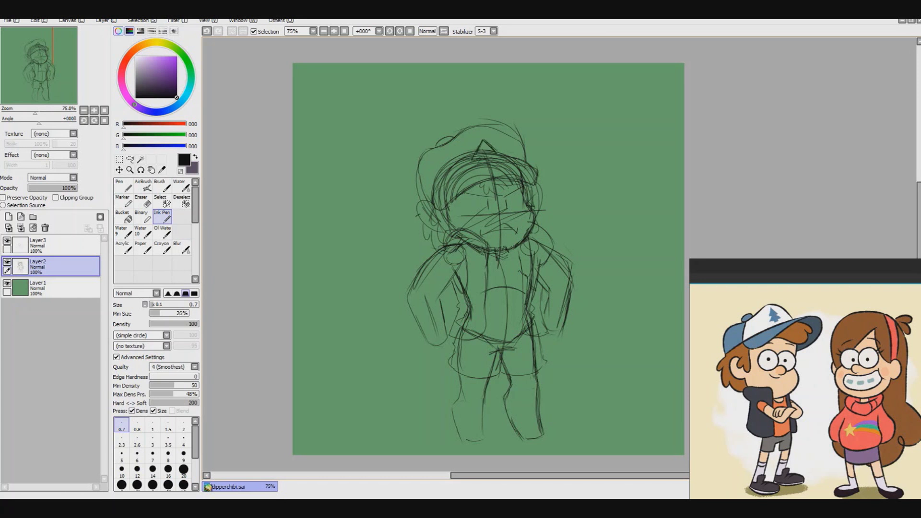
pyautogui.moveTo(537, 189); pyautogui.dragTo(534, 211)
pyautogui.moveTo(430, 197); pyautogui.dragTo(437, 229)
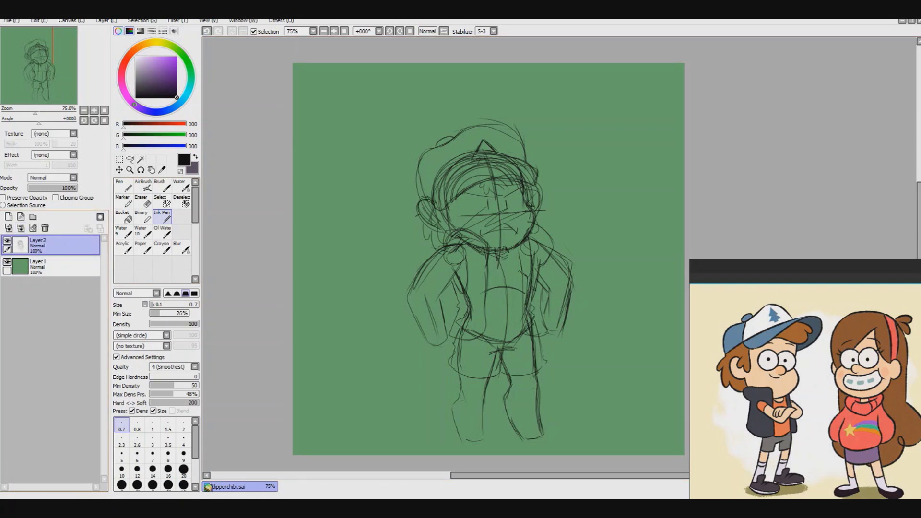
# Step: Fade the sketch layer to 37% opacity, add a new layer above it and set the Ink Pen size to 1.5
pyautogui.moveTo(76, 187); pyautogui.dragTo(46, 187)
pyautogui.click(38, 245)
pyautogui.click(168, 426)
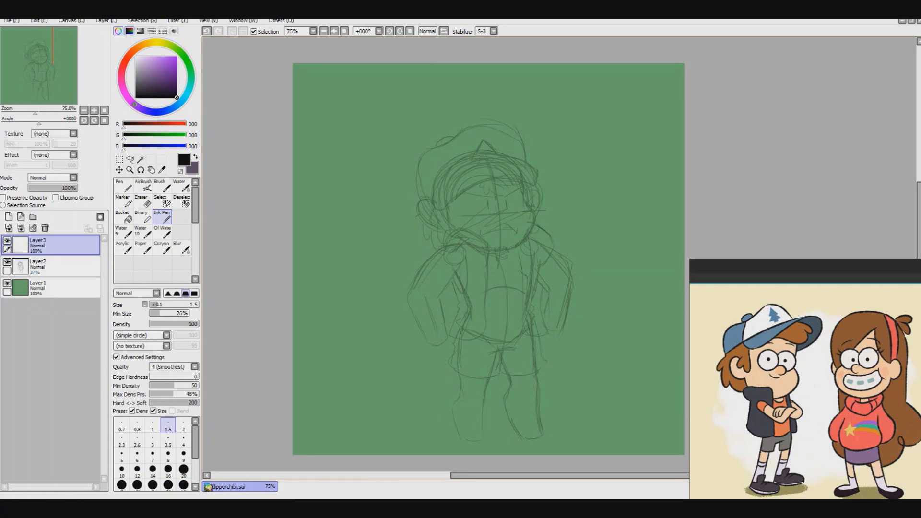
pyautogui.moveTo(530, 222)
pyautogui.mouseDown()
pyautogui.moveTo(554, 258)
pyautogui.moveTo(524, 293)
pyautogui.moveTo(521, 329)
pyautogui.mouseUp()
pyautogui.hotkey('ctrl', 'z')
pyautogui.hotkey('ctrl', 'z')
pyautogui.moveTo(531, 221)
pyautogui.mouseDown()
pyautogui.moveTo(545, 266)
pyautogui.moveTo(524, 287)
pyautogui.mouseUp()
pyautogui.hotkey('ctrl', 'z')
pyautogui.moveTo(518, 246)
pyautogui.mouseDown()
pyautogui.moveTo(523, 331)
pyautogui.moveTo(547, 333)
pyautogui.mouseUp()
pyautogui.hotkey('ctrl', 'z')
pyautogui.moveTo(539, 264); pyautogui.dragTo(540, 297)
pyautogui.moveTo(441, 247); pyautogui.dragTo(486, 266)
pyautogui.hotkey('ctrl', 'z')
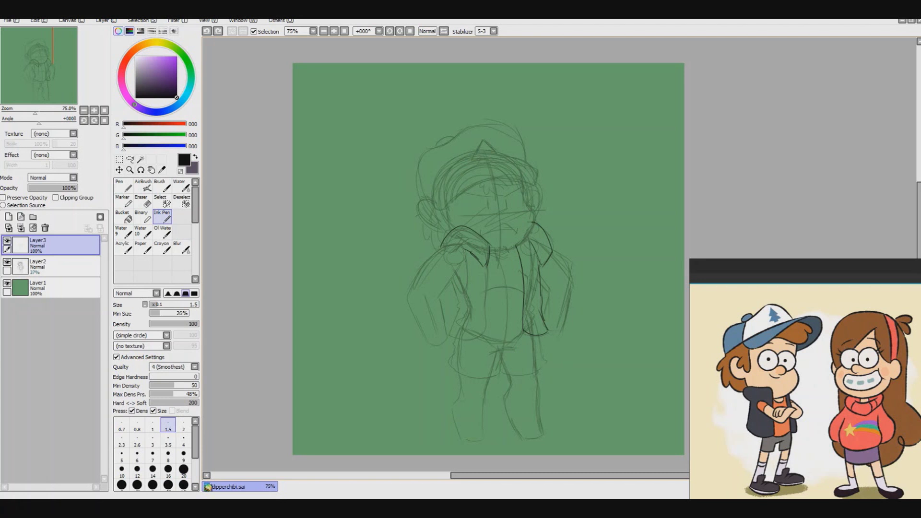
pyautogui.moveTo(488, 264)
pyautogui.mouseDown()
pyautogui.moveTo(484, 338)
pyautogui.moveTo(448, 333)
pyautogui.mouseUp()
pyautogui.hotkey('ctrl', 'z')
pyautogui.press('l')
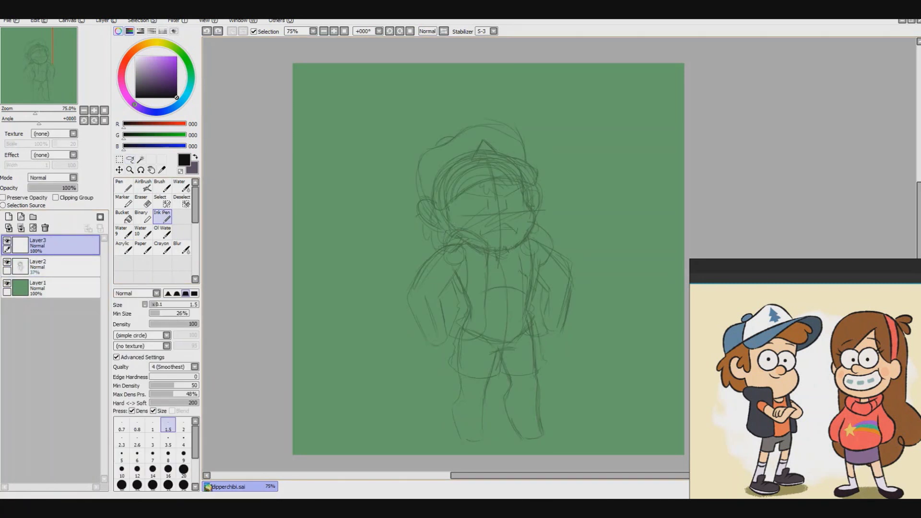
# Step: Ink the vest's collar flaps over both shoulders on Layer3, following the faded sketch
pyautogui.moveTo(441, 246); pyautogui.dragTo(488, 263)
pyautogui.moveTo(466, 249); pyautogui.dragTo(486, 259)
pyautogui.moveTo(531, 224); pyautogui.dragTo(544, 264)
pyautogui.hotkey('ctrl', 'z')
pyautogui.moveTo(531, 224); pyautogui.dragTo(545, 264)
pyautogui.moveTo(530, 243); pyautogui.dragTo(538, 263)
# Step: Ink the vest's left-hand panel from the collar flap down to its rounded lower corner
pyautogui.moveTo(459, 281)
pyautogui.mouseDown()
pyautogui.moveTo(452, 310)
pyautogui.moveTo(480, 343)
pyautogui.mouseUp()
pyautogui.hotkey('ctrl', 'z')
pyautogui.hotkey('ctrl', 'z')
pyautogui.moveTo(485, 263)
pyautogui.mouseDown()
pyautogui.moveTo(487, 329)
pyautogui.moveTo(458, 303)
pyautogui.mouseUp()
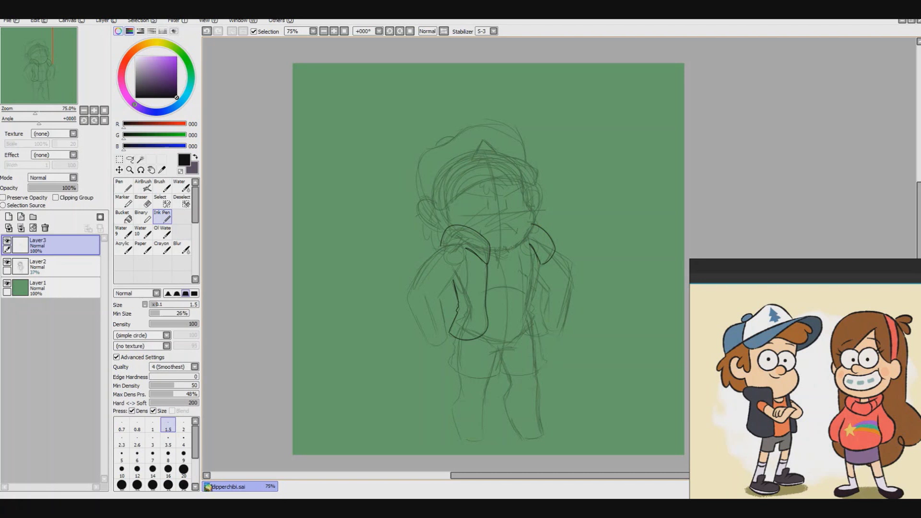
# Step: Ink the vest's right-hand panel and the shirt's neckline between the collar flaps
pyautogui.moveTo(518, 245)
pyautogui.mouseDown()
pyautogui.moveTo(542, 336)
pyautogui.moveTo(522, 334)
pyautogui.moveTo(538, 263)
pyautogui.moveTo(509, 264)
pyautogui.mouseUp()
pyautogui.hotkey('ctrl', 'z')
pyautogui.hotkey('ctrl', 'z')
pyautogui.hotkey('ctrl', 'z')
pyautogui.moveTo(479, 342); pyautogui.dragTo(523, 334)
pyautogui.hotkey('ctrl', 'z')
# Step: Ink the fold lines across the shirt's chest and the curved hem between the vest panels
pyautogui.moveTo(492, 300); pyautogui.dragTo(515, 271)
pyautogui.hotkey('ctrl', 'z')
pyautogui.moveTo(484, 339); pyautogui.dragTo(519, 332)
pyautogui.hotkey('ctrl', 'z')
pyautogui.moveTo(493, 293)
pyautogui.mouseDown()
pyautogui.moveTo(515, 271)
pyautogui.moveTo(515, 286)
pyautogui.mouseUp()
pyautogui.hotkey('ctrl', 'z')
pyautogui.hotkey('ctrl', 'y')
pyautogui.hotkey('ctrl', 'z')
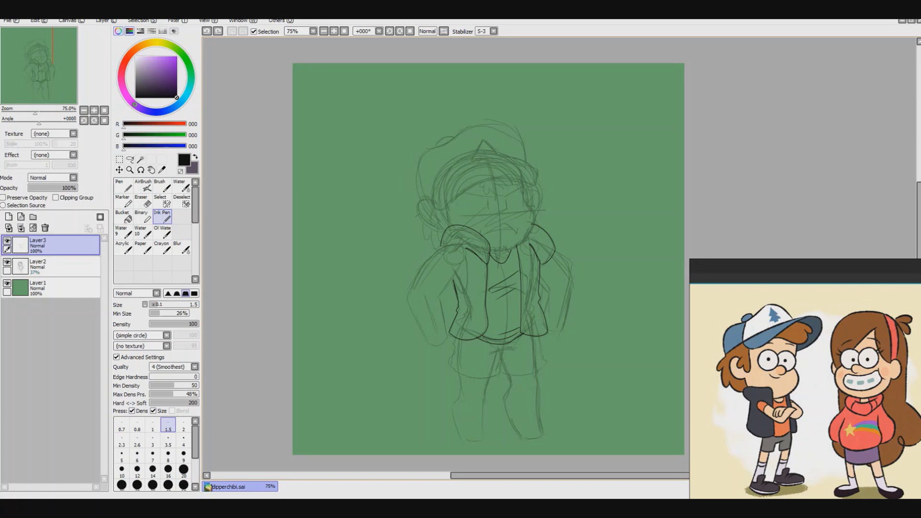
pyautogui.hotkey('ctrl', 'y')
pyautogui.hotkey('ctrl', 'z')
pyautogui.hotkey('ctrl', 'y')
pyautogui.hotkey('ctrl', 'z')
# Step: Ink the creases and the centre seam at the crotch of the shorts
pyautogui.moveTo(452, 353); pyautogui.dragTo(502, 371)
pyautogui.hotkey('ctrl', 'z')
pyautogui.hotkey('ctrl', 'z')
pyautogui.hotkey('ctrl', 'y')
pyautogui.scroll(3, 491, 394)
pyautogui.hotkey('ctrl', 'z')
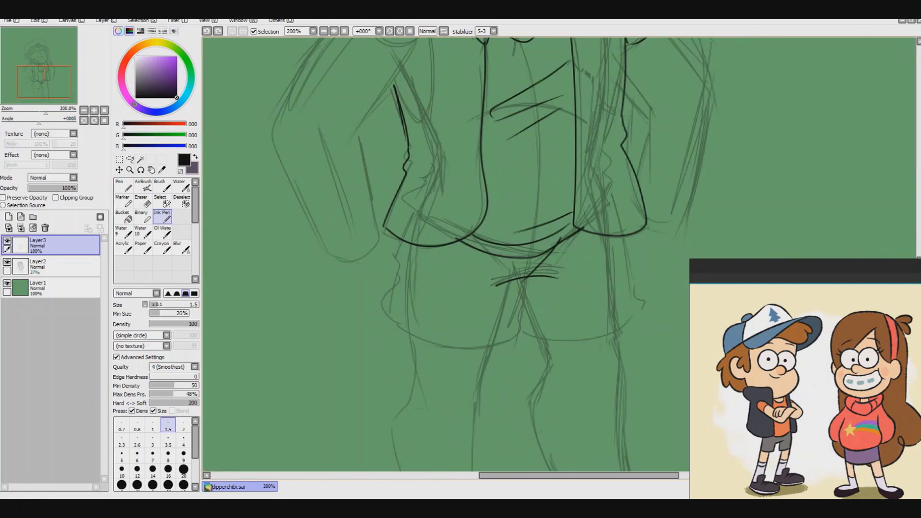
pyautogui.moveTo(524, 278); pyautogui.dragTo(519, 334)
pyautogui.moveTo(401, 279); pyautogui.dragTo(519, 342)
pyautogui.hotkey('ctrl', 'z')
pyautogui.moveTo(395, 239); pyautogui.dragTo(399, 282)
pyautogui.hotkey('ctrl', 'z')
pyautogui.hotkey('ctrl', 'z')
pyautogui.hotkey('ctrl', 'z')
pyautogui.scroll(-3, 446, 259)
pyautogui.scroll(1, 449, 256)
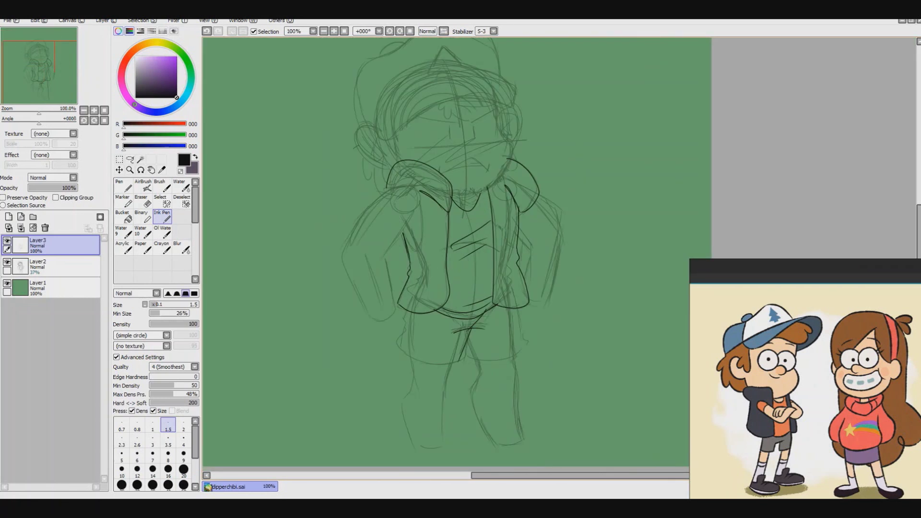
pyautogui.moveTo(406, 330)
pyautogui.mouseDown()
pyautogui.moveTo(396, 355)
pyautogui.moveTo(462, 368)
pyautogui.mouseUp()
pyautogui.hotkey('ctrl', 'z')
pyautogui.moveTo(407, 309); pyautogui.dragTo(402, 329)
pyautogui.moveTo(464, 355); pyautogui.dragTo(532, 341)
pyautogui.hotkey('ctrl', 'z')
pyautogui.hotkey('ctrl', 'z')
pyautogui.moveTo(518, 309); pyautogui.dragTo(520, 338)
pyautogui.hotkey('ctrl', 'z')
pyautogui.hotkey('ctrl', 'z')
pyautogui.hotkey('ctrl', 'z')
pyautogui.moveTo(394, 336); pyautogui.dragTo(472, 329)
pyautogui.hotkey('ctrl', 'z')
pyautogui.hotkey('ctrl', 'z')
pyautogui.moveTo(404, 311)
pyautogui.mouseDown()
pyautogui.moveTo(394, 334)
pyautogui.moveTo(468, 356)
pyautogui.moveTo(399, 335)
pyautogui.mouseUp()
pyautogui.moveTo(472, 360)
pyautogui.mouseDown()
pyautogui.moveTo(525, 354)
pyautogui.moveTo(518, 309)
pyautogui.moveTo(531, 338)
pyautogui.mouseUp()
pyautogui.hotkey('ctrl', 'z')
pyautogui.moveTo(523, 331); pyautogui.dragTo(518, 311)
pyautogui.hotkey('ctrl', 'z')
pyautogui.hotkey('ctrl', 'z')
pyautogui.hotkey('ctrl', 'z')
pyautogui.hotkey('ctrl', 'z')
# Step: Ink the outer sides and hems of both legs of the shorts
pyautogui.moveTo(394, 353)
pyautogui.mouseDown()
pyautogui.moveTo(469, 367)
pyautogui.moveTo(468, 331)
pyautogui.moveTo(401, 312)
pyautogui.mouseUp()
pyautogui.moveTo(472, 361); pyautogui.dragTo(534, 334)
pyautogui.moveTo(534, 334); pyautogui.dragTo(525, 312)
# Step: Lasso the inked shorts, stretch them slightly downward with a transform and compare the line work without the sketch layer
pyautogui.press('l')
pyautogui.moveTo(398, 309); pyautogui.dragTo(384, 316)
pyautogui.hotkey('ctrl', 't')
pyautogui.moveTo(455, 386); pyautogui.dragTo(456, 400)
pyautogui.press('Return')
pyautogui.hotkey('ctrl', '-')
pyautogui.click(7, 262)
pyautogui.click(7, 262)
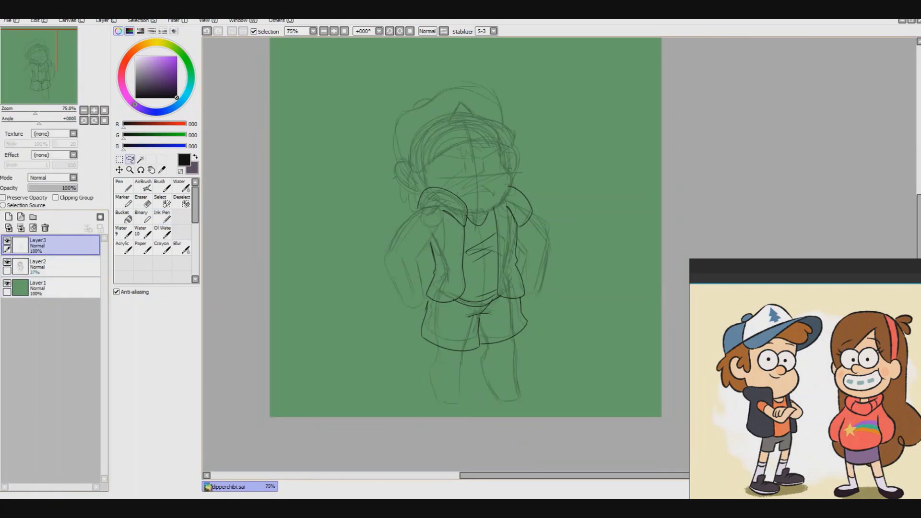
# Step: Return to the Ink Pen and add a new layer above the vest and shorts line work
pyautogui.moveTo(455, 239); pyautogui.dragTo(442, 243)
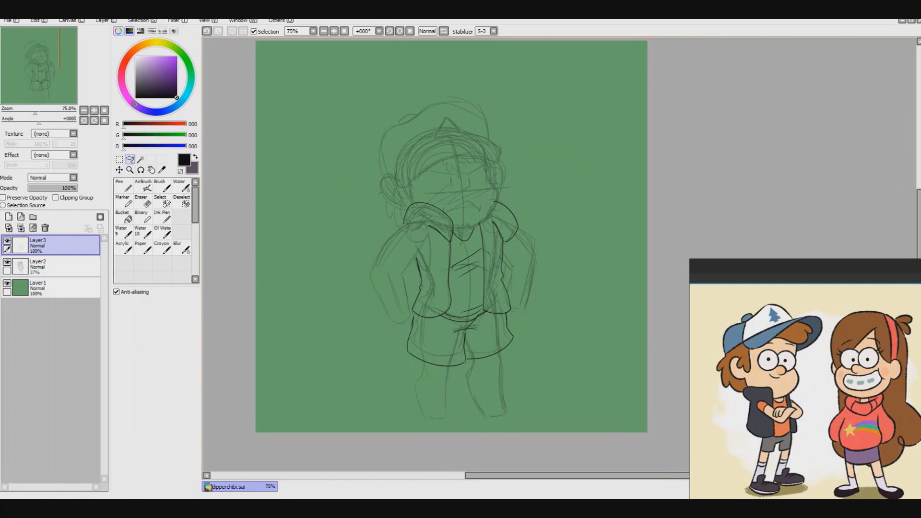
pyautogui.click(162, 215)
pyautogui.hotkey('ctrl', '+')
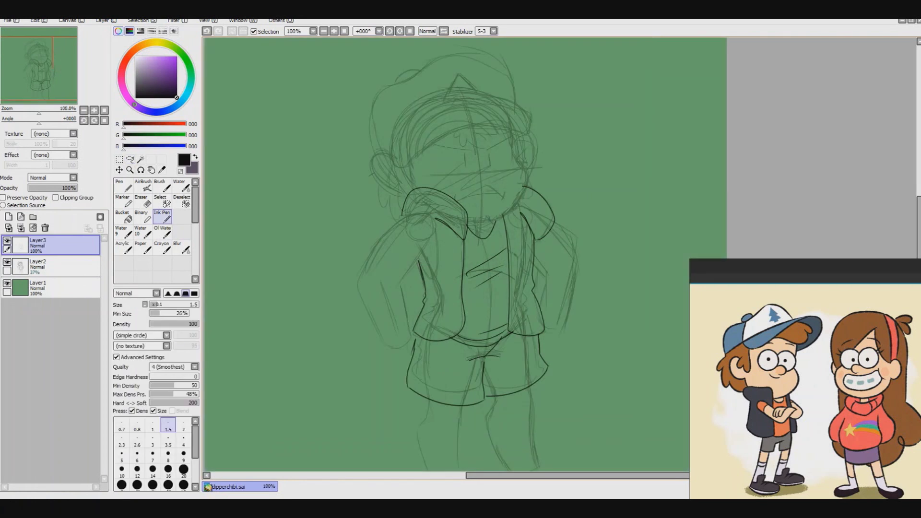
pyautogui.click(8, 217)
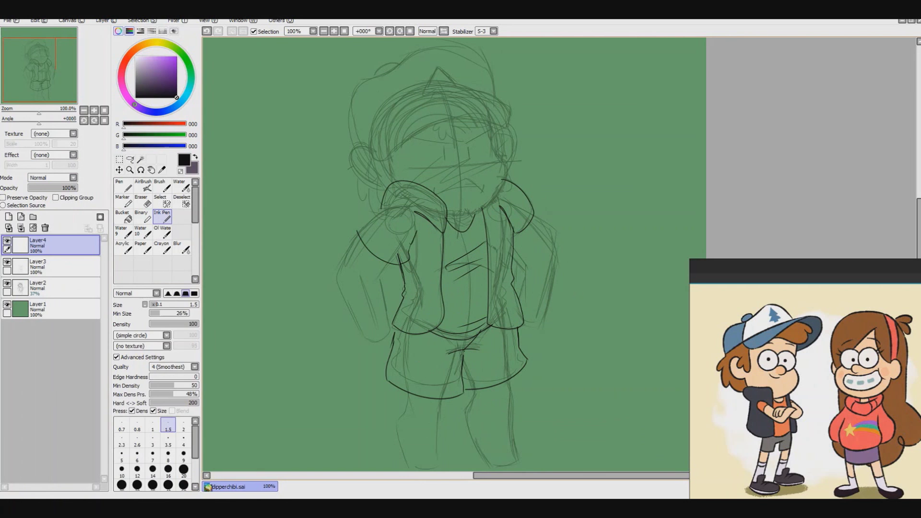
pyautogui.hotkey('ctrl', 'z')
pyautogui.moveTo(370, 213); pyautogui.dragTo(413, 225)
pyautogui.hotkey('ctrl', 'z')
pyautogui.moveTo(534, 203); pyautogui.dragTo(520, 265)
pyautogui.hotkey('ctrl', 'z')
pyautogui.moveTo(535, 203); pyautogui.dragTo(519, 264)
pyautogui.hotkey('ctrl', 'z')
pyautogui.hotkey('ctrl', 'y')
pyautogui.hotkey('ctrl', 'z')
pyautogui.hotkey('ctrl', 'y')
pyautogui.hotkey('ctrl', 'z')
pyautogui.hotkey('ctrl', 'y')
pyautogui.hotkey('ctrl', 'z')
pyautogui.hotkey('ctrl', 'z')
pyautogui.moveTo(535, 213); pyautogui.dragTo(512, 259)
pyautogui.hotkey('ctrl', 'z')
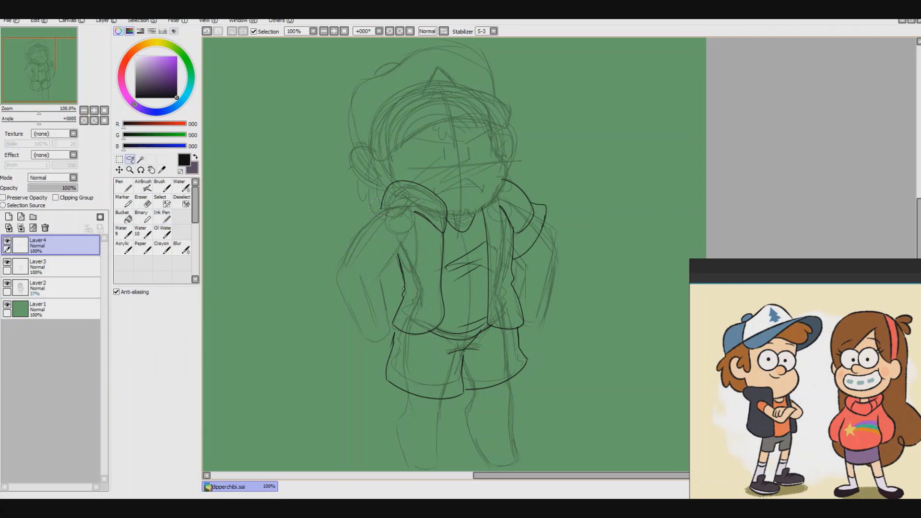
# Step: Ink the short, rounded sleeve on the left-hand shoulder on Layer4
pyautogui.moveTo(361, 215); pyautogui.dragTo(399, 266)
pyautogui.hotkey('ctrl', 'z')
pyautogui.moveTo(360, 214); pyautogui.dragTo(399, 267)
pyautogui.hotkey('ctrl', 'z')
pyautogui.moveTo(357, 230); pyautogui.dragTo(399, 263)
pyautogui.hotkey('ctrl', 'z')
pyautogui.moveTo(363, 219); pyautogui.dragTo(400, 267)
pyautogui.hotkey('ctrl', 'z')
pyautogui.moveTo(364, 216); pyautogui.dragTo(400, 267)
pyautogui.hotkey('ctrl', 'z')
pyautogui.moveTo(368, 214); pyautogui.dragTo(400, 267)
pyautogui.hotkey('ctrl', 'z')
pyautogui.moveTo(362, 230); pyautogui.dragTo(408, 263)
pyautogui.hotkey('ctrl', 'z')
pyautogui.moveTo(356, 213)
pyautogui.mouseDown()
pyautogui.moveTo(397, 200)
pyautogui.moveTo(399, 265)
pyautogui.mouseUp()
pyautogui.moveTo(416, 206); pyautogui.dragTo(403, 237)
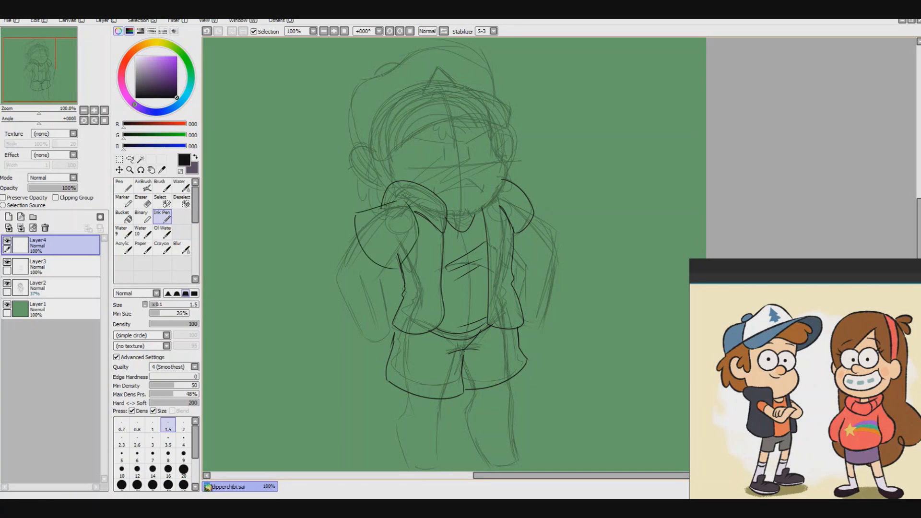
# Step: Ink the matching short sleeve on the right-hand shoulder
pyautogui.moveTo(535, 202)
pyautogui.mouseDown()
pyautogui.moveTo(519, 263)
pyautogui.moveTo(527, 195)
pyautogui.moveTo(519, 264)
pyautogui.mouseUp()
pyautogui.hotkey('ctrl', 'z')
pyautogui.scroll(-1, 519, 263)
pyautogui.scroll(1, 455, 327)
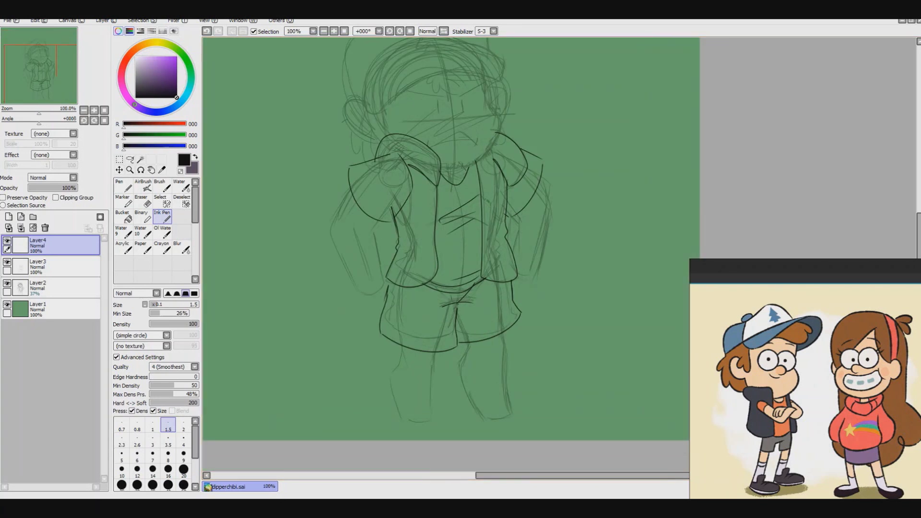
# Step: Merge the sleeve layer down into Layer3 and clean up the shirt's chest folds
pyautogui.hotkey('ctrl', 'e')
pyautogui.press('e')
pyautogui.press('n')
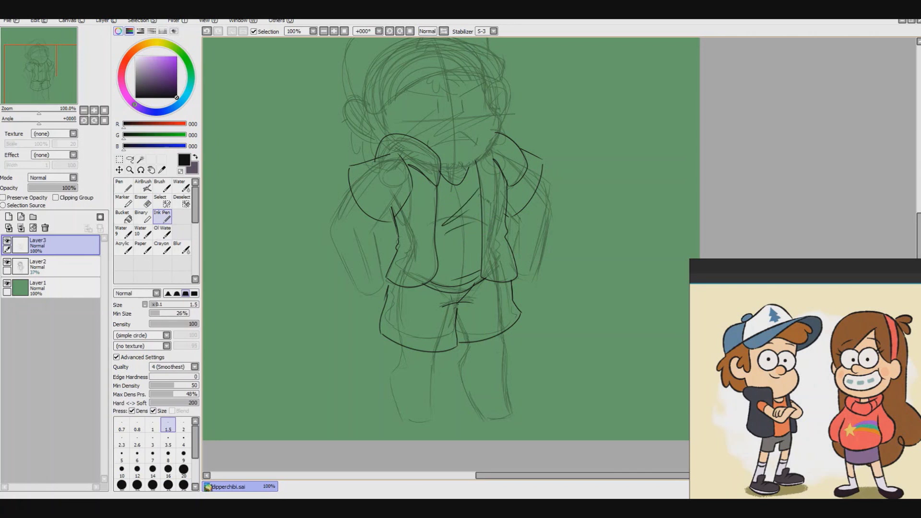
# Step: Ink the bent left-hand arm from the sleeve down to the hand tucked behind the vest
pyautogui.scroll(-1, 455, 230)
pyautogui.scroll(2, 455, 231)
pyautogui.moveTo(327, 158)
pyautogui.mouseDown()
pyautogui.moveTo(339, 317)
pyautogui.moveTo(376, 298)
pyautogui.moveTo(375, 206)
pyautogui.mouseUp()
pyautogui.hotkey('ctrl', 'z')
pyautogui.hotkey('ctrl', 'z')
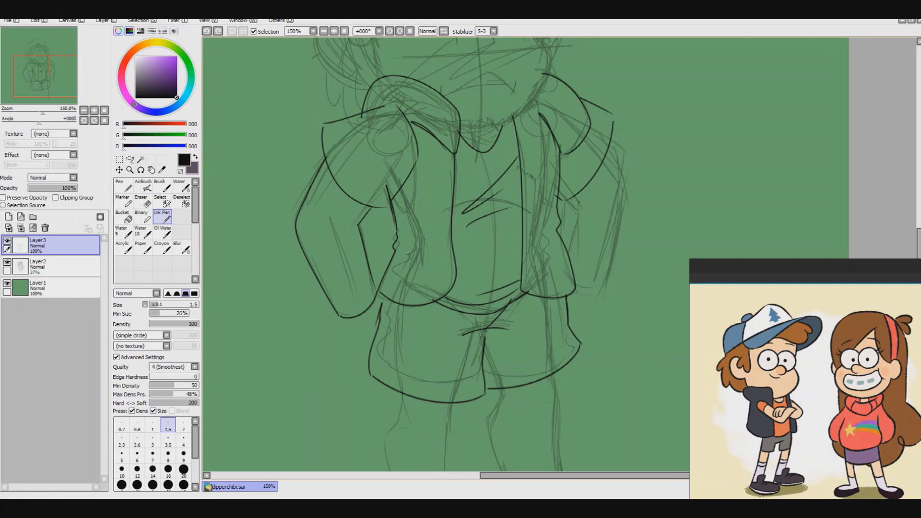
# Step: Ink the bent right-hand arm from the sleeve down to the vest's lower corner
pyautogui.moveTo(567, 198); pyautogui.dragTo(568, 258)
pyautogui.moveTo(615, 138); pyautogui.dragTo(631, 170)
pyautogui.moveTo(573, 289); pyautogui.dragTo(606, 287)
pyautogui.moveTo(640, 169); pyautogui.dragTo(607, 287)
pyautogui.hotkey('ctrl', 'z')
pyautogui.hotkey('ctrl', 'z')
pyautogui.hotkey('ctrl', 'z')
pyautogui.hotkey('ctrl', 'z')
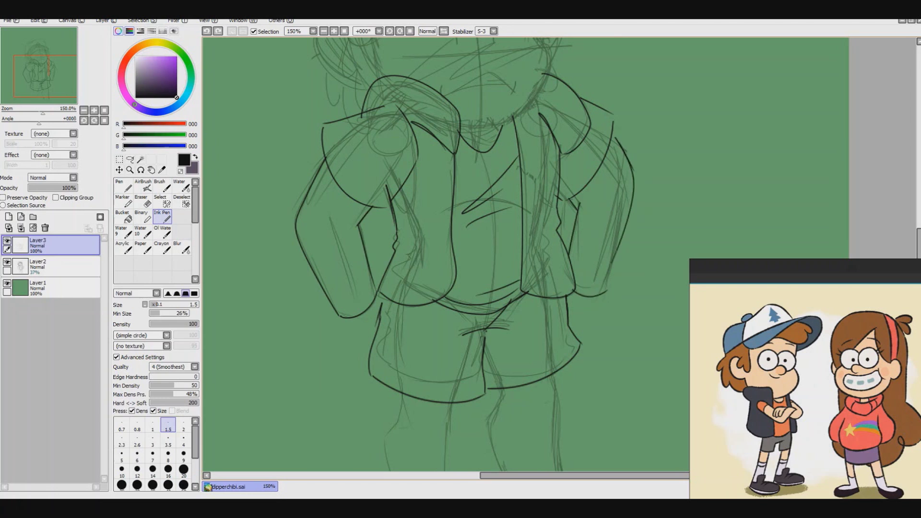
pyautogui.moveTo(612, 137); pyautogui.dragTo(574, 290)
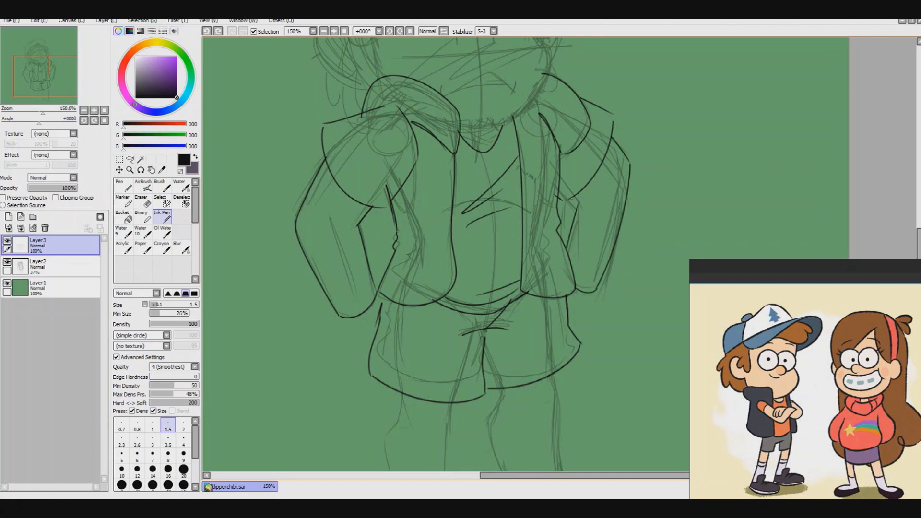
# Step: Ink the left-hand leg from the shorts' hem down to its rounded lower end
pyautogui.scroll(-3, 540, 336)
pyautogui.scroll(5, 540, 335)
pyautogui.moveTo(354, 228); pyautogui.dragTo(330, 357)
pyautogui.hotkey('ctrl', 'z')
pyautogui.moveTo(353, 249)
pyautogui.mouseDown()
pyautogui.moveTo(354, 377)
pyautogui.moveTo(414, 300)
pyautogui.mouseUp()
pyautogui.moveTo(434, 238); pyautogui.dragTo(413, 306)
pyautogui.hotkey('ctrl', 'z')
pyautogui.hotkey('ctrl', 'z')
pyautogui.hotkey('ctrl', 'z')
pyautogui.moveTo(347, 222); pyautogui.dragTo(338, 271)
pyautogui.moveTo(346, 256)
pyautogui.mouseDown()
pyautogui.moveTo(345, 377)
pyautogui.moveTo(428, 384)
pyautogui.mouseUp()
pyautogui.moveTo(442, 239); pyautogui.dragTo(435, 375)
pyautogui.hotkey('ctrl', 'z')
pyautogui.moveTo(442, 239); pyautogui.dragTo(421, 384)
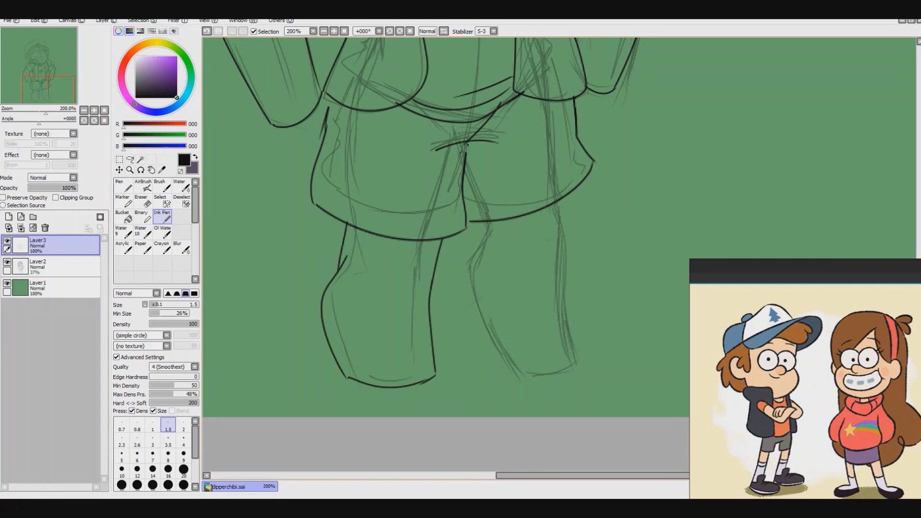
# Step: Undo the left-hand leg's last strokes and re-ink it narrower, from the shorts' hem down to its rounded lower end
pyautogui.scroll(-3, 417, 240)
pyautogui.scroll(3, 418, 239)
pyautogui.hotkey('ctrl', 'z')
pyautogui.hotkey('ctrl', 'z')
pyautogui.hotkey('ctrl', 'z')
pyautogui.hotkey('ctrl', 'z')
pyautogui.hotkey('ctrl', 'z')
pyautogui.moveTo(353, 238)
pyautogui.mouseDown()
pyautogui.moveTo(339, 252)
pyautogui.moveTo(415, 362)
pyautogui.mouseUp()
pyautogui.moveTo(418, 274); pyautogui.dragTo(416, 360)
pyautogui.moveTo(433, 220); pyautogui.dragTo(417, 272)
pyautogui.moveTo(351, 211); pyautogui.dragTo(345, 244)
# Step: Duplicate the inked leg to the right-hand side, connect its outer line to the shorts' hem, and merge it into Layer3
pyautogui.press('a')
pyautogui.hotkey('ctrl', 'c')
pyautogui.hotkey('ctrl', 'v')
pyautogui.hotkey('ctrl', 't')
pyautogui.moveTo(379, 288)
pyautogui.mouseDown()
pyautogui.moveTo(523, 282)
pyautogui.moveTo(512, 282)
pyautogui.mouseUp()
pyautogui.press('Return')
pyautogui.press('n')
pyautogui.moveTo(560, 184); pyautogui.dragTo(554, 225)
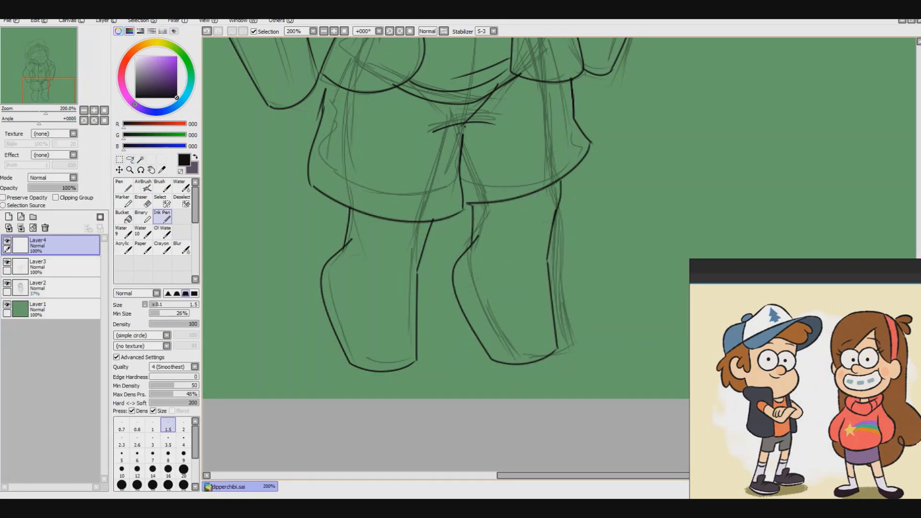
pyautogui.scroll(-4, 446, 240)
pyautogui.hotkey('ctrl', 'e')
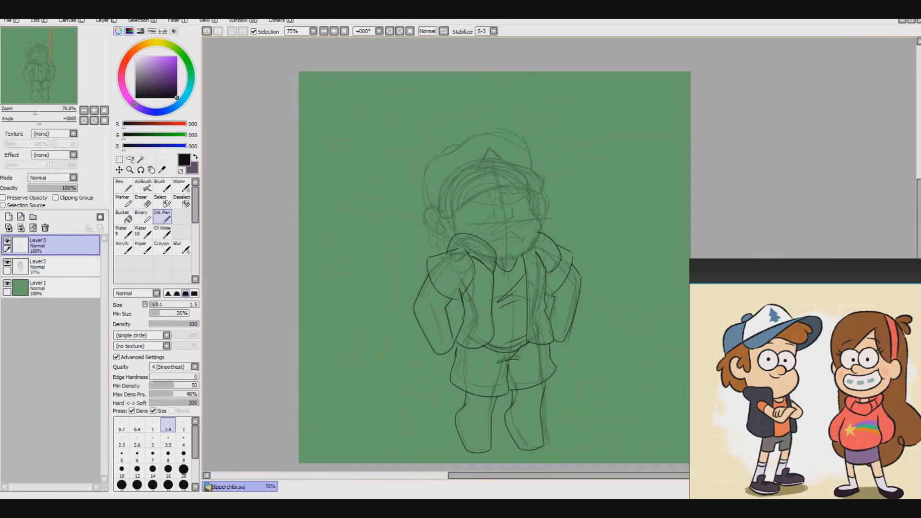
# Step: Add a new layer for the head lines, and slightly enlarge and raise the sketched head on Layer2
pyautogui.hotkey('ctrl', 'shift', 'n')
pyautogui.scroll(1, 479, 259)
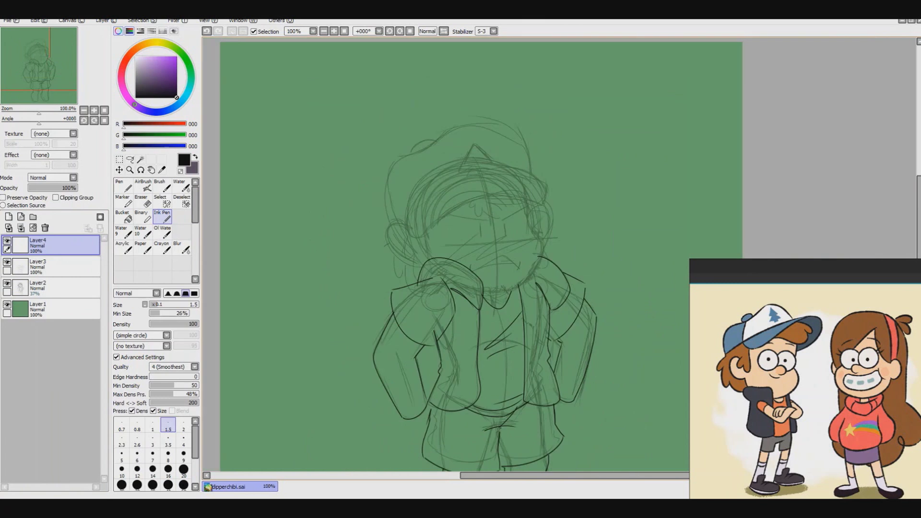
pyautogui.scroll(1, 549, 177)
pyautogui.scroll(-2, 480, 259)
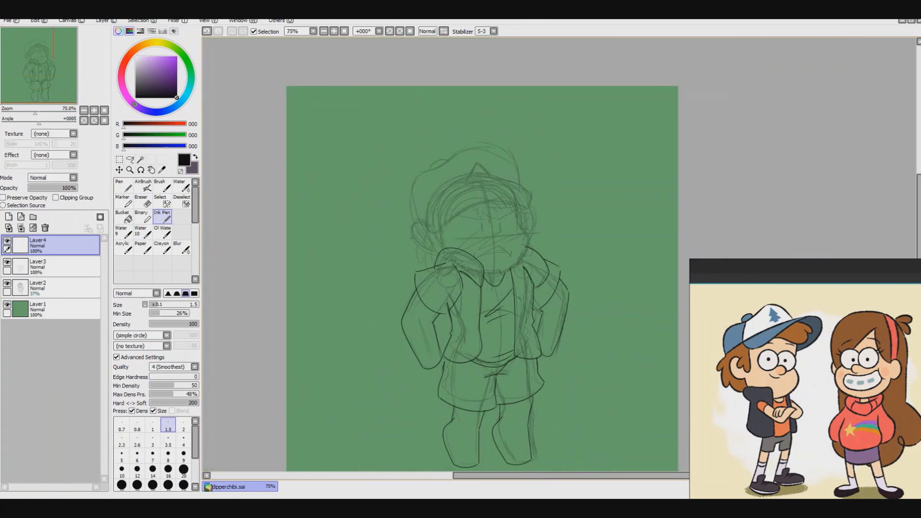
pyautogui.click(38, 287)
pyautogui.press('a')
pyautogui.moveTo(434, 263); pyautogui.dragTo(513, 137)
pyautogui.hotkey('ctrl', 'd')
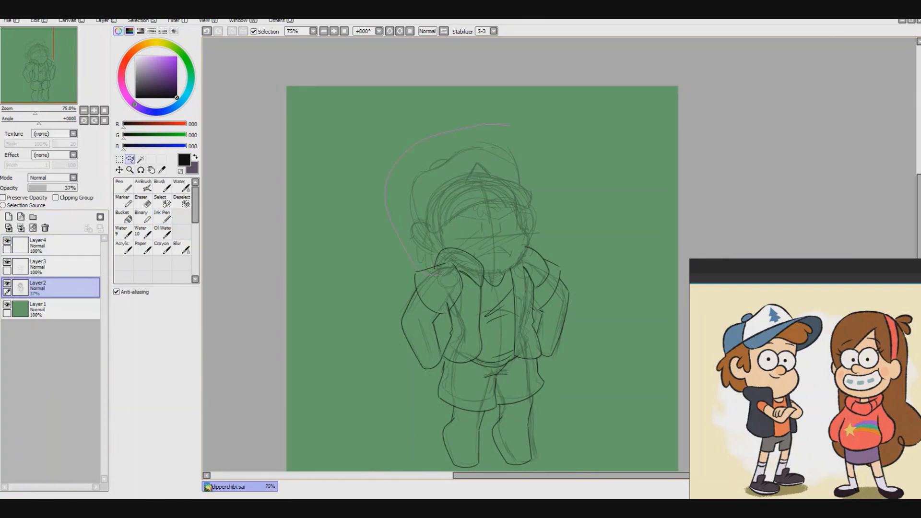
pyautogui.hotkey('ctrl', 't')
pyautogui.moveTo(480, 206); pyautogui.dragTo(487, 185)
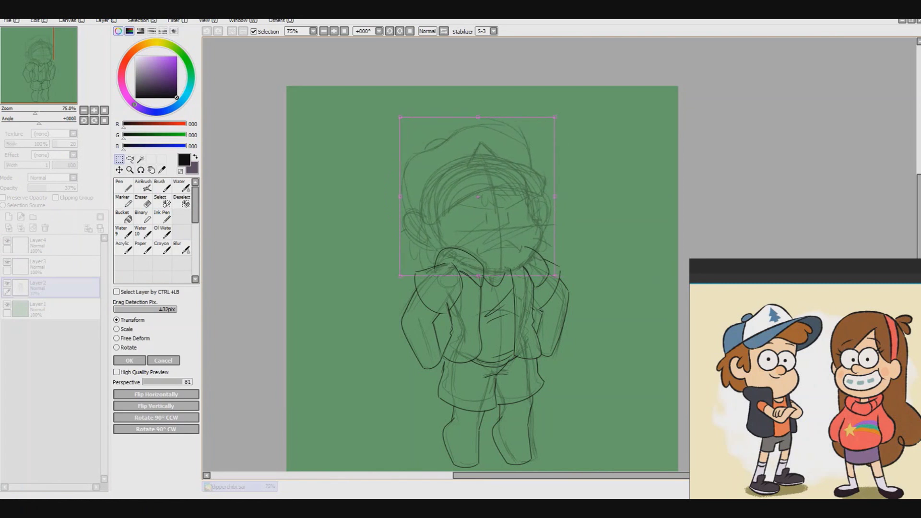
pyautogui.press('Return')
pyautogui.scroll(-1, 482, 278)
pyautogui.scroll(2, 482, 278)
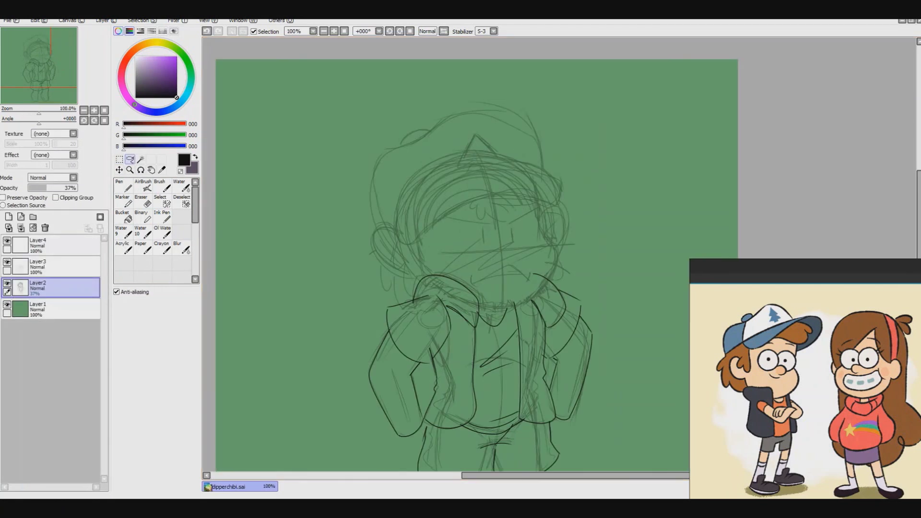
# Step: Switch to the Ink Pen on Layer4 and try to ink the upper right-hand side of the face
pyautogui.click(48, 244)
pyautogui.click(162, 216)
pyautogui.hotkey('ctrl', 'z')
pyautogui.moveTo(537, 201)
pyautogui.mouseDown()
pyautogui.moveTo(545, 241)
pyautogui.moveTo(517, 309)
pyautogui.moveTo(538, 234)
pyautogui.mouseUp()
pyautogui.hotkey('ctrl', 'z')
pyautogui.hotkey('ctrl', 'z')
pyautogui.hotkey('ctrl', 'z')
pyautogui.hotkey('ctrl', 'z')
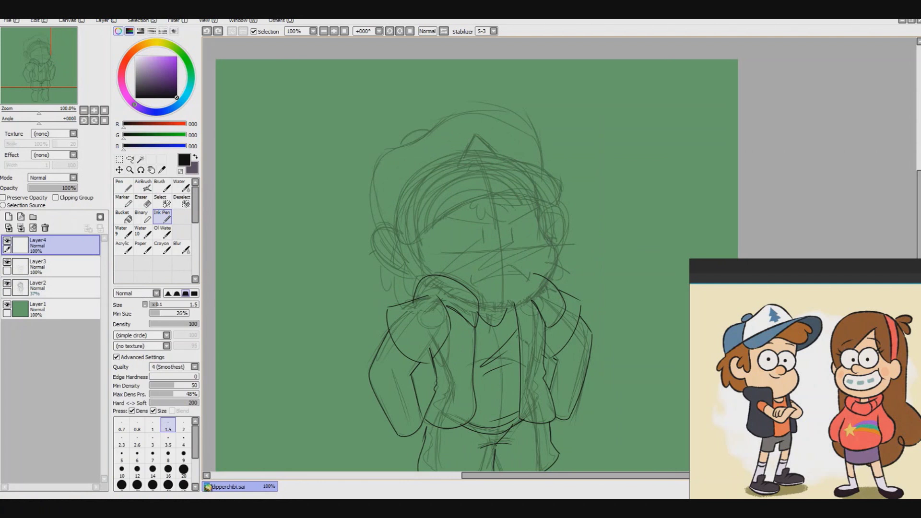
# Step: Hide the inked body layer and ink the face contour from the right-hand temple around the cheek to the chin
pyautogui.click(8, 262)
pyautogui.click(7, 283)
pyautogui.click(7, 283)
pyautogui.moveTo(537, 201)
pyautogui.mouseDown()
pyautogui.moveTo(555, 245)
pyautogui.moveTo(494, 307)
pyautogui.mouseUp()
pyautogui.hotkey('ctrl', 'z')
pyautogui.moveTo(556, 245); pyautogui.dragTo(459, 298)
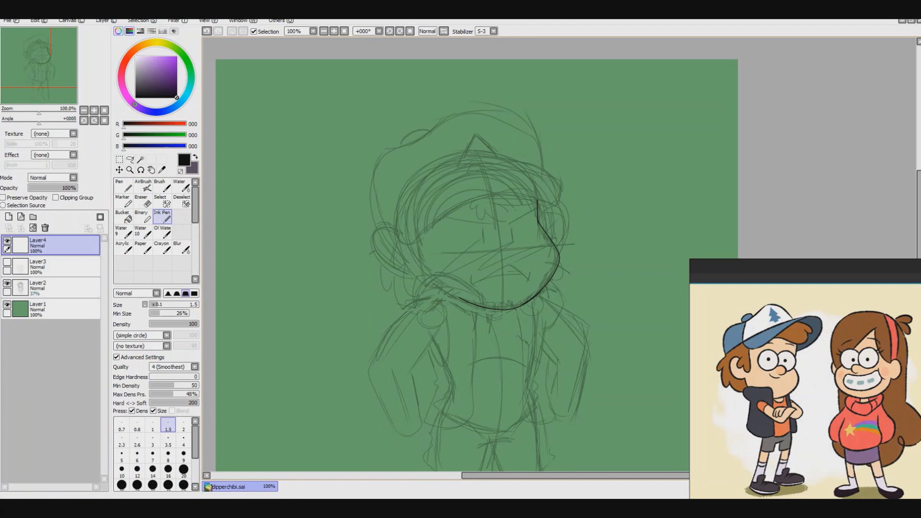
pyautogui.moveTo(540, 214)
pyautogui.mouseDown()
pyautogui.moveTo(566, 240)
pyautogui.moveTo(559, 248)
pyautogui.mouseUp()
pyautogui.hotkey('ctrl', 'z')
# Step: Ink both rounded ears on the head, adding crossed inner-ear lines
pyautogui.moveTo(407, 229); pyautogui.dragTo(406, 279)
pyautogui.hotkey('ctrl', 'z')
pyautogui.hotkey('ctrl', 'z')
pyautogui.moveTo(378, 230); pyautogui.dragTo(406, 261)
pyautogui.hotkey('ctrl', 'z')
pyautogui.moveTo(546, 217)
pyautogui.mouseDown()
pyautogui.moveTo(564, 238)
pyautogui.moveTo(547, 237)
pyautogui.mouseUp()
pyautogui.press('e')
pyautogui.hotkey('ctrl', 'z')
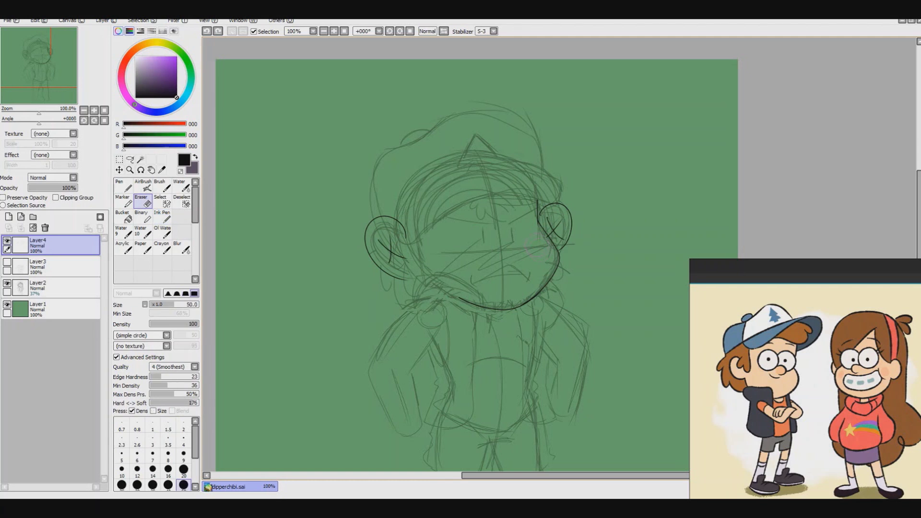
# Step: Add a new layer for the cap and try to ink the visor as an arc over the forehead
pyautogui.press('n')
pyautogui.hotkey('ctrl', 'shift', 'n')
pyautogui.moveTo(514, 158); pyautogui.dragTo(570, 180)
pyautogui.moveTo(569, 182)
pyautogui.mouseDown()
pyautogui.moveTo(558, 207)
pyautogui.moveTo(495, 214)
pyautogui.moveTo(398, 246)
pyautogui.mouseUp()
pyautogui.hotkey('ctrl', 'z')
pyautogui.hotkey('ctrl', 'z')
pyautogui.moveTo(397, 214)
pyautogui.mouseDown()
pyautogui.moveTo(435, 226)
pyautogui.moveTo(482, 200)
pyautogui.mouseUp()
pyautogui.hotkey('ctrl', 'z')
pyautogui.hotkey('ctrl', 'z')
pyautogui.moveTo(416, 236); pyautogui.dragTo(558, 198)
pyautogui.hotkey('ctrl', 'z')
pyautogui.moveTo(407, 218); pyautogui.dragTo(561, 188)
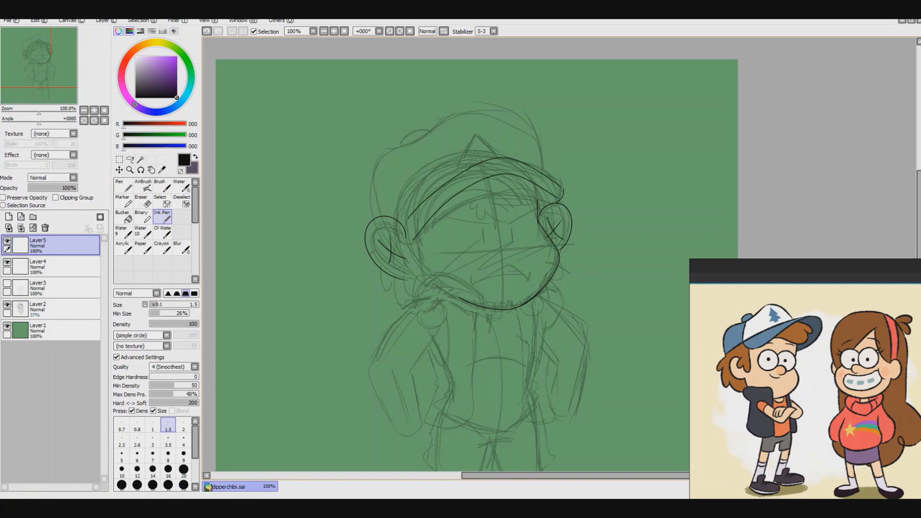
pyautogui.hotkey('ctrl', 'z')
pyautogui.hotkey('ctrl', 'z')
# Step: Try to ink the visor as an S-curve with a rounded end above the right-hand ear
pyautogui.moveTo(414, 231); pyautogui.dragTo(564, 166)
pyautogui.hotkey('ctrl', 'z')
pyautogui.moveTo(400, 229)
pyautogui.mouseDown()
pyautogui.moveTo(485, 177)
pyautogui.moveTo(550, 169)
pyautogui.mouseUp()
pyautogui.hotkey('ctrl', 'z')
pyautogui.moveTo(435, 184); pyautogui.dragTo(475, 162)
pyautogui.hotkey('ctrl', 'z')
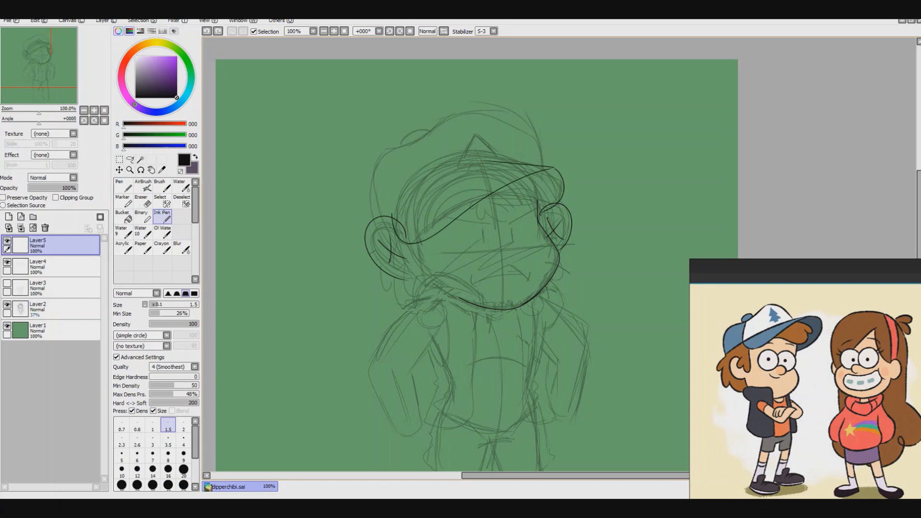
pyautogui.moveTo(398, 208); pyautogui.dragTo(496, 161)
pyautogui.hotkey('ctrl', 'z')
pyautogui.hotkey('ctrl', 'z')
# Step: Ink the visor's underside from the left-hand ear to a pointed tip beyond the head, curving back to the right-hand ear
pyautogui.moveTo(403, 238); pyautogui.dragTo(588, 156)
pyautogui.moveTo(589, 161)
pyautogui.mouseDown()
pyautogui.moveTo(551, 208)
pyautogui.moveTo(537, 207)
pyautogui.mouseUp()
pyautogui.hotkey('ctrl', 'z')
pyautogui.moveTo(505, 157); pyautogui.dragTo(589, 153)
pyautogui.hotkey('ctrl', 'z')
pyautogui.moveTo(488, 171); pyautogui.dragTo(581, 156)
pyautogui.hotkey('ctrl', 'z')
# Step: Try to ink a curved upper edge for the visor, from its left-hand end toward the tip
pyautogui.moveTo(396, 213); pyautogui.dragTo(474, 180)
pyautogui.hotkey('ctrl', 'z')
pyautogui.moveTo(397, 212); pyautogui.dragTo(483, 174)
pyautogui.hotkey('ctrl', 'z')
pyautogui.hotkey('ctrl', 'z')
pyautogui.moveTo(396, 211)
pyautogui.mouseDown()
pyautogui.moveTo(547, 158)
pyautogui.moveTo(505, 162)
pyautogui.mouseUp()
pyautogui.hotkey('ctrl', 'z')
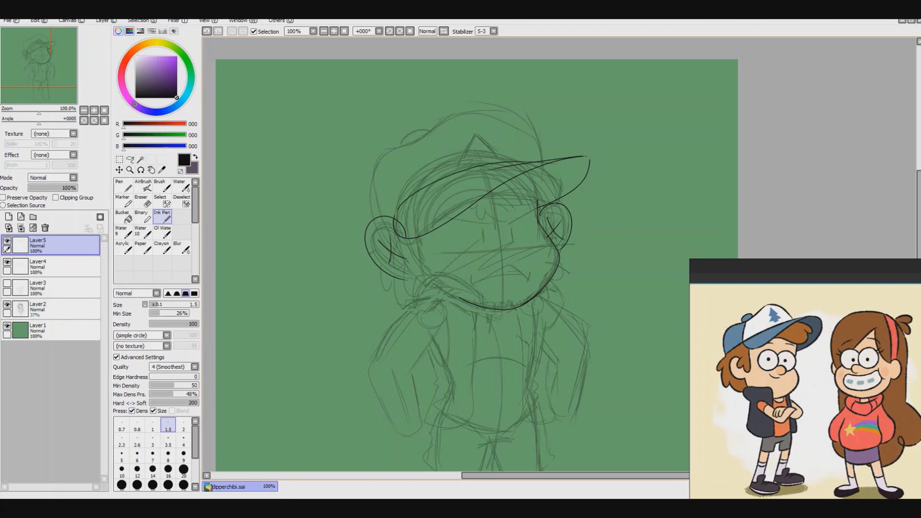
pyautogui.press('e')
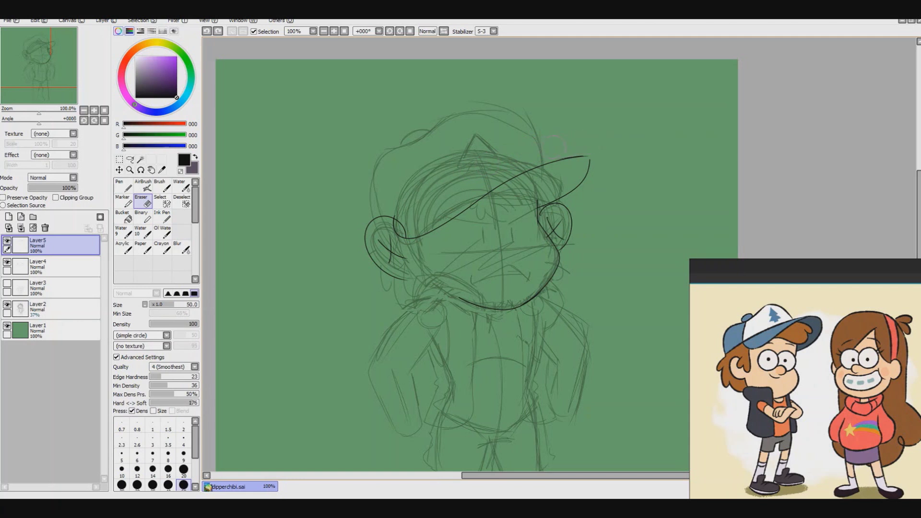
pyautogui.press('n')
pyautogui.moveTo(400, 212); pyautogui.dragTo(564, 154)
pyautogui.hotkey('ctrl', 'z')
pyautogui.moveTo(399, 210); pyautogui.dragTo(539, 156)
pyautogui.hotkey('ctrl', 'z')
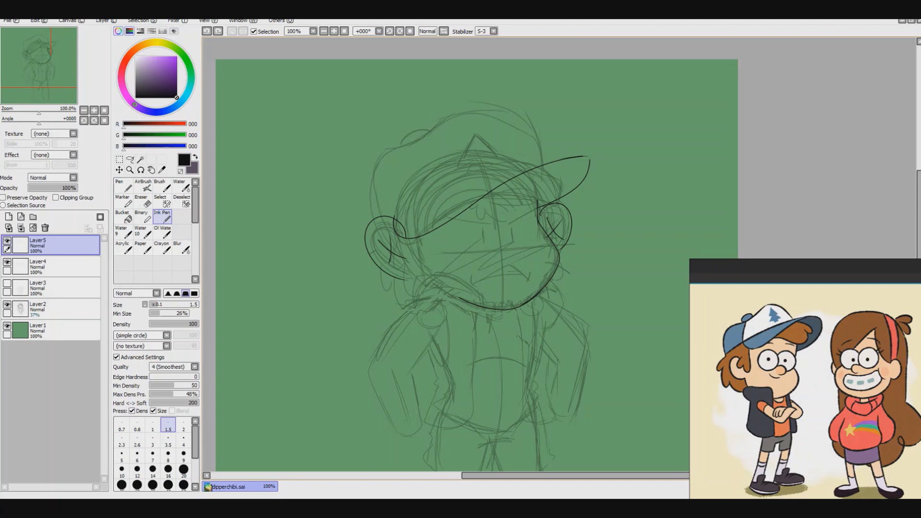
# Step: Ink the visor's upper edge as a long, nearly straight line from the left-hand ear to the pointed tip
pyautogui.moveTo(378, 216); pyautogui.dragTo(522, 163)
pyautogui.hotkey('ctrl', 'z')
pyautogui.moveTo(397, 229); pyautogui.dragTo(538, 165)
pyautogui.hotkey('ctrl', 'z')
pyautogui.moveTo(395, 222); pyautogui.dragTo(554, 160)
pyautogui.hotkey('ctrl', 'z')
pyautogui.hotkey('ctrl', 'z')
pyautogui.hotkey('ctrl', 'z')
pyautogui.moveTo(380, 217); pyautogui.dragTo(581, 157)
pyautogui.hotkey('ctrl', 'y')
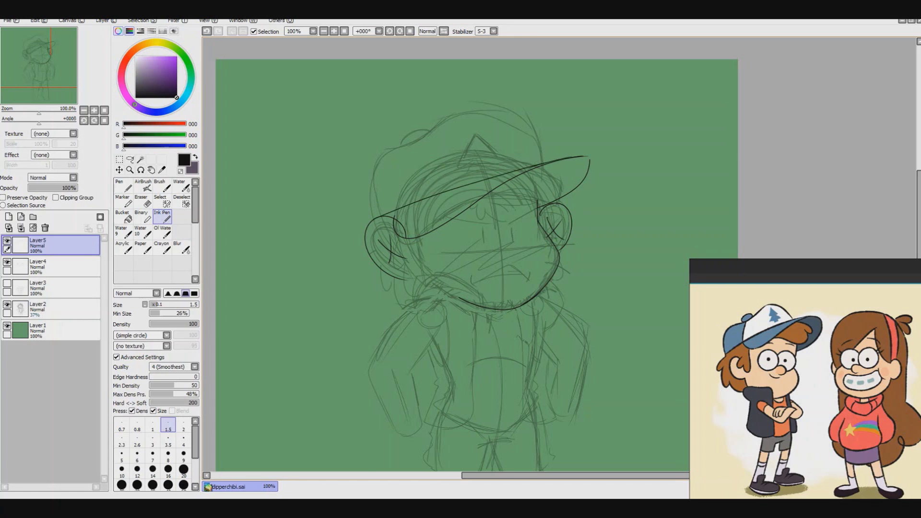
# Step: Ink the cap's rounded crown from the left-hand ear over to the visor, and add the small button on top
pyautogui.moveTo(379, 216)
pyautogui.mouseDown()
pyautogui.moveTo(413, 142)
pyautogui.moveTo(496, 101)
pyautogui.mouseUp()
pyautogui.hotkey('ctrl', 'z')
pyautogui.hotkey('ctrl', 'z')
pyautogui.moveTo(427, 135); pyautogui.dragTo(542, 163)
pyautogui.press('e')
pyautogui.press('e')
pyautogui.hotkey('ctrl', 'z')
pyautogui.moveTo(401, 141); pyautogui.dragTo(431, 132)
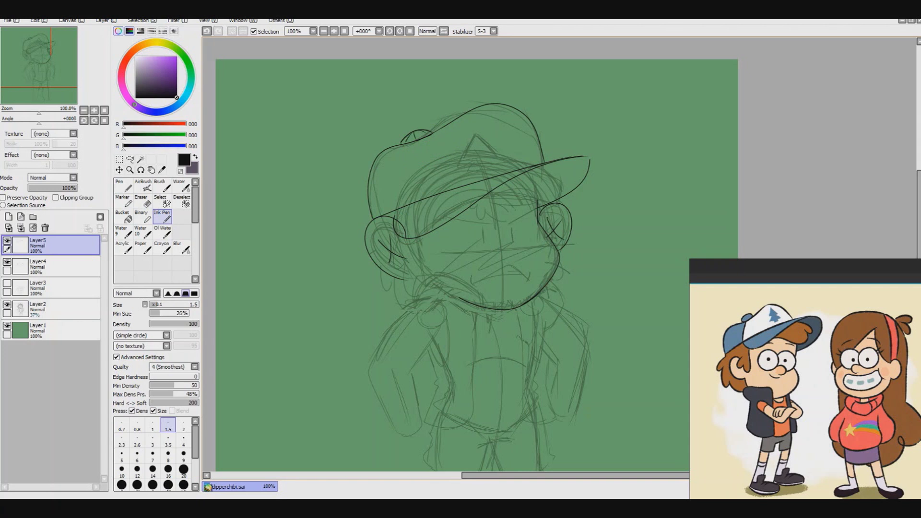
# Step: Hide the sketch layer and erase the left-hand ear's line where the cap's visor overlaps it
pyautogui.press('e')
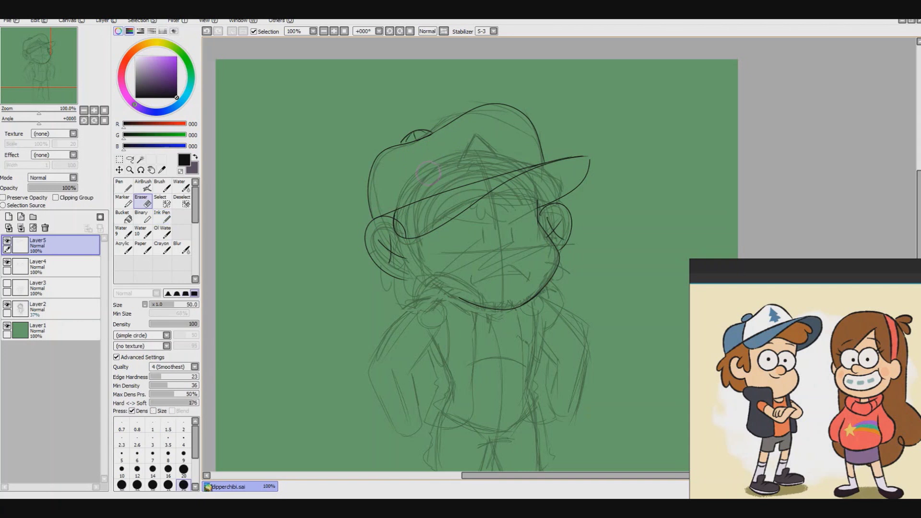
pyautogui.click(7, 304)
pyautogui.click(53, 266)
pyautogui.click(53, 245)
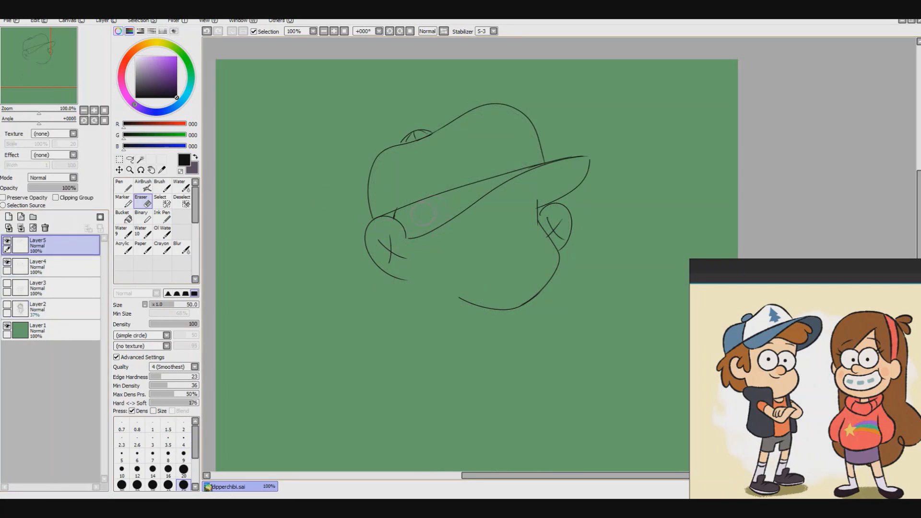
pyautogui.hotkey('ctrl', 'z')
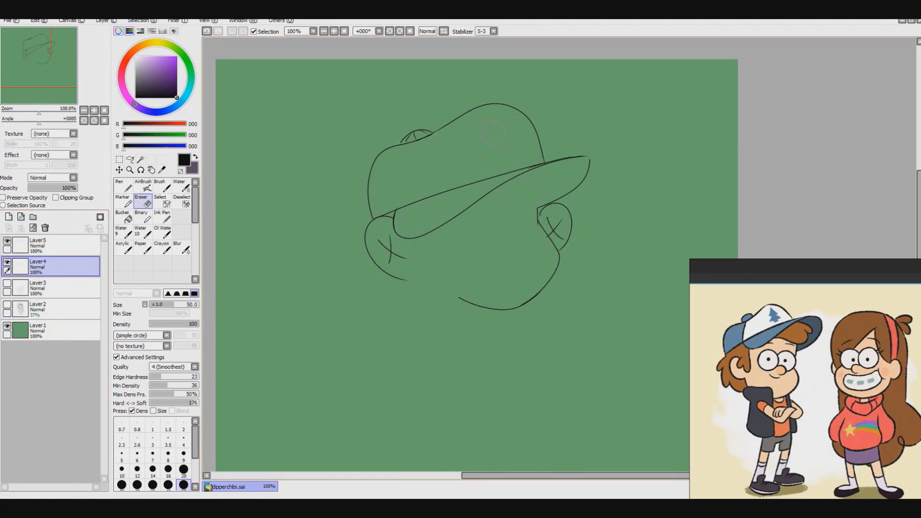
# Step: Show the inked body and sketch layers again, and return to the Ink Pen on Layer5
pyautogui.click(7, 283)
pyautogui.scroll(-1, 472, 203)
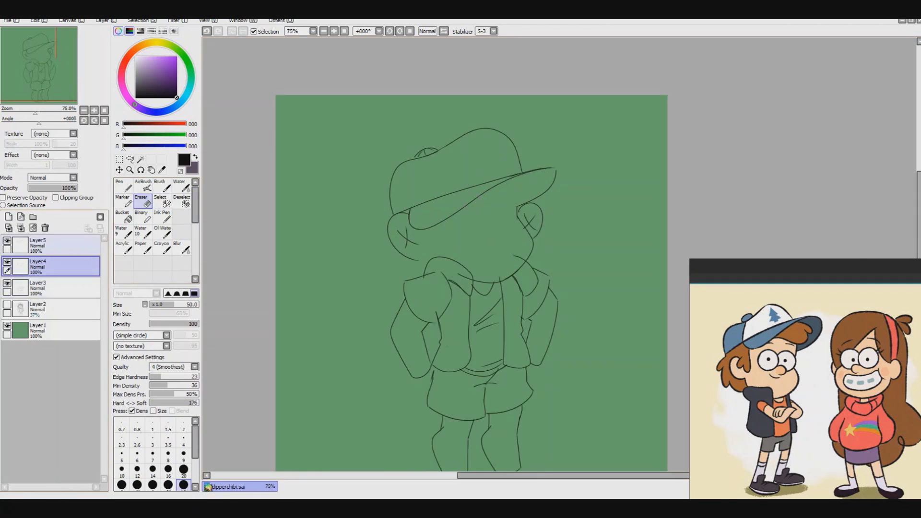
pyautogui.click(6, 304)
pyautogui.click(53, 245)
pyautogui.click(163, 217)
pyautogui.scroll(2, 459, 154)
pyautogui.scroll(-2, 441, 254)
# Step: Toggle the cap layer's visibility to compare the head with and without the cap over the sketch
pyautogui.click(7, 240)
pyautogui.click(53, 266)
pyautogui.scroll(1, 446, 255)
pyautogui.click(7, 241)
pyautogui.click(6, 240)
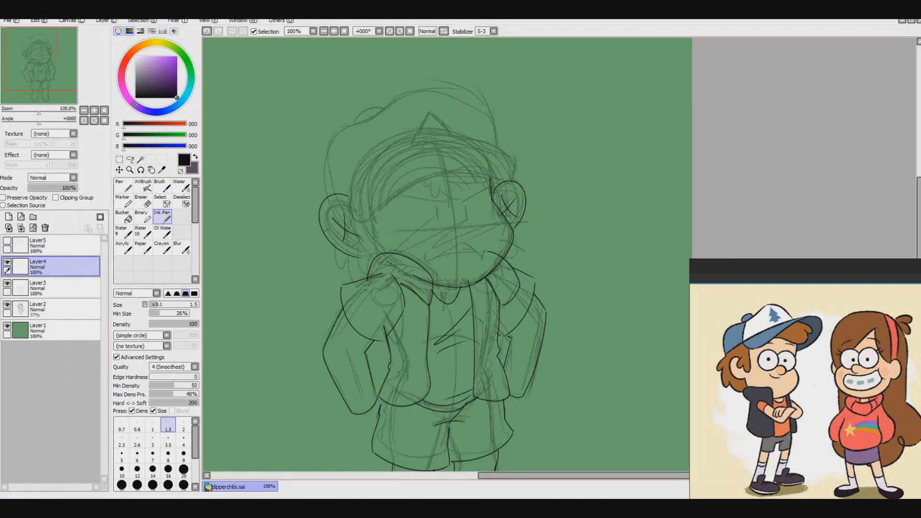
pyautogui.click(53, 245)
pyautogui.click(6, 240)
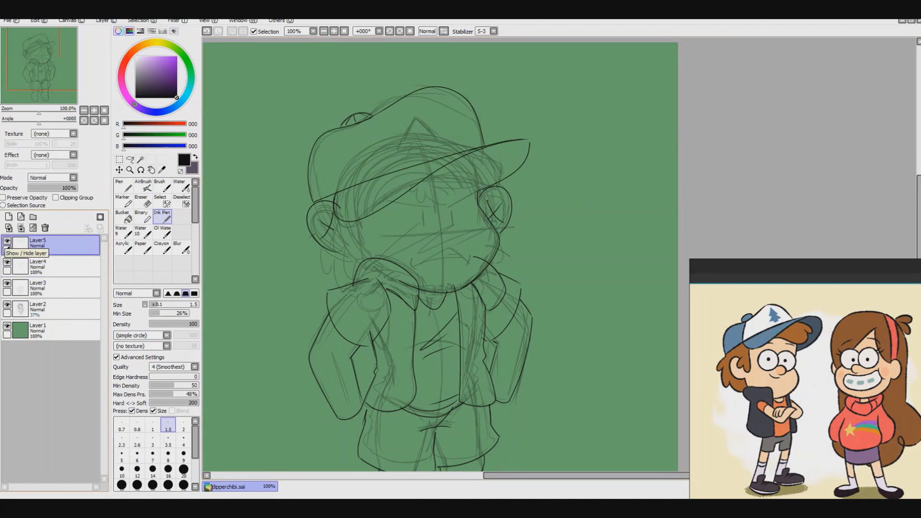
# Step: Add a new layer above the cap and ink the hair locks around and below the left-hand ear
pyautogui.keyDown('ctrl'); pyautogui.click(52, 266); pyautogui.keyUp('ctrl')
pyautogui.click(9, 216)
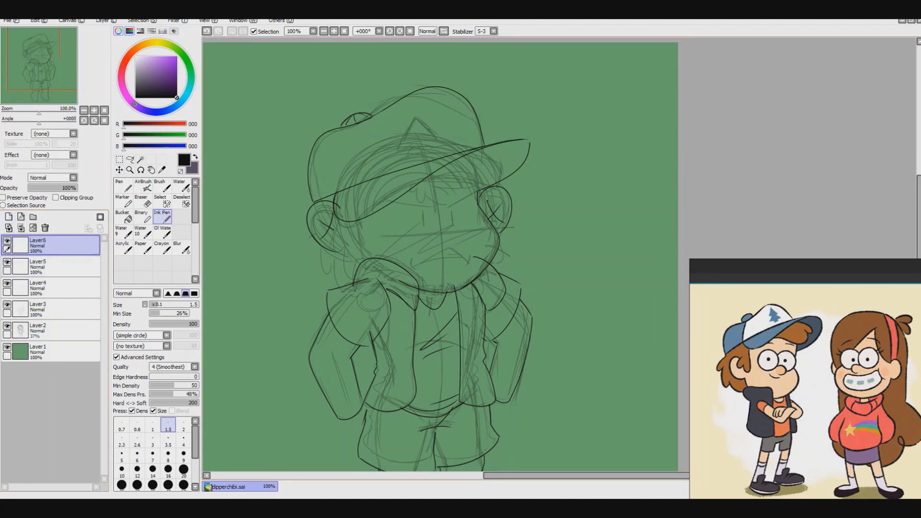
pyautogui.moveTo(459, 158); pyautogui.dragTo(476, 166)
pyautogui.hotkey('ctrl', 'z')
pyautogui.hotkey('ctrl', 'z')
pyautogui.moveTo(330, 222); pyautogui.dragTo(341, 257)
pyautogui.moveTo(340, 241); pyautogui.dragTo(353, 282)
pyautogui.hotkey('ctrl', 'z')
pyautogui.hotkey('ctrl', 'y')
pyautogui.hotkey('ctrl', 'z')
pyautogui.moveTo(322, 247)
pyautogui.mouseDown()
pyautogui.moveTo(324, 277)
pyautogui.moveTo(347, 285)
pyautogui.mouseUp()
pyautogui.hotkey('ctrl', 'z')
pyautogui.moveTo(307, 231); pyautogui.dragTo(342, 287)
pyautogui.hotkey('ctrl', 'z')
pyautogui.hotkey('ctrl', 'z')
pyautogui.hotkey('ctrl', 'y')
pyautogui.hotkey('ctrl', 'z')
pyautogui.moveTo(318, 247); pyautogui.dragTo(333, 278)
pyautogui.hotkey('ctrl', 'z')
# Step: Ink the curly fringe across the forehead beneath the cap's visor, ending near the right-hand ear
pyautogui.moveTo(479, 151); pyautogui.dragTo(498, 165)
pyautogui.moveTo(466, 195); pyautogui.dragTo(499, 168)
pyautogui.moveTo(422, 182); pyautogui.dragTo(447, 191)
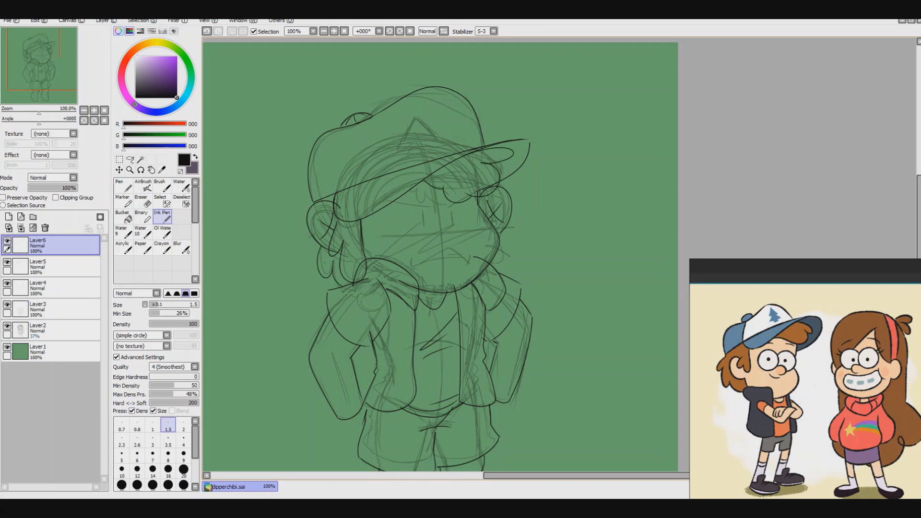
# Step: Ink the hair locks beside and below the right-hand ear, and hide the sketch layer
pyautogui.hotkey('ctrl', 'z')
pyautogui.moveTo(506, 241); pyautogui.dragTo(492, 265)
pyautogui.hotkey('ctrl', 'z')
pyautogui.click(7, 325)
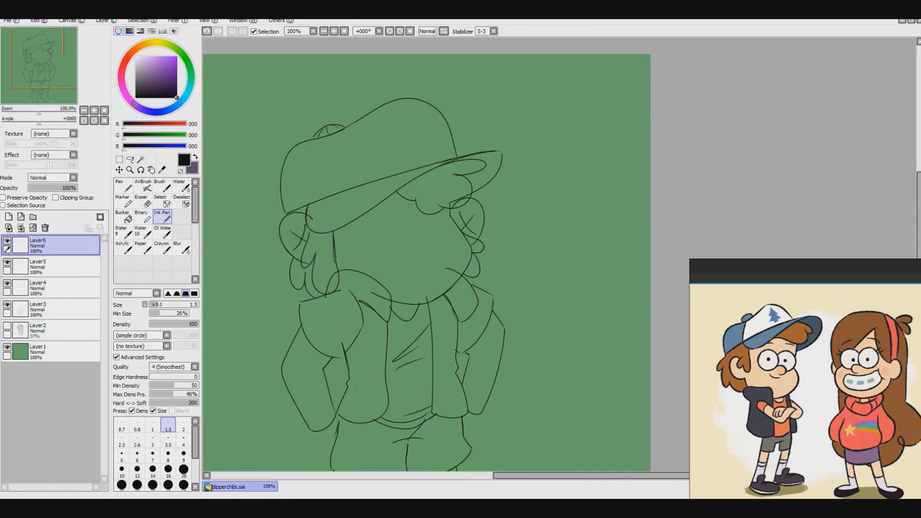
# Step: Erase the overlapping lines where the hair, ears, face and collar meet, working through the line-art layers with a size 20 eraser
pyautogui.click(48, 287)
pyautogui.press('e')
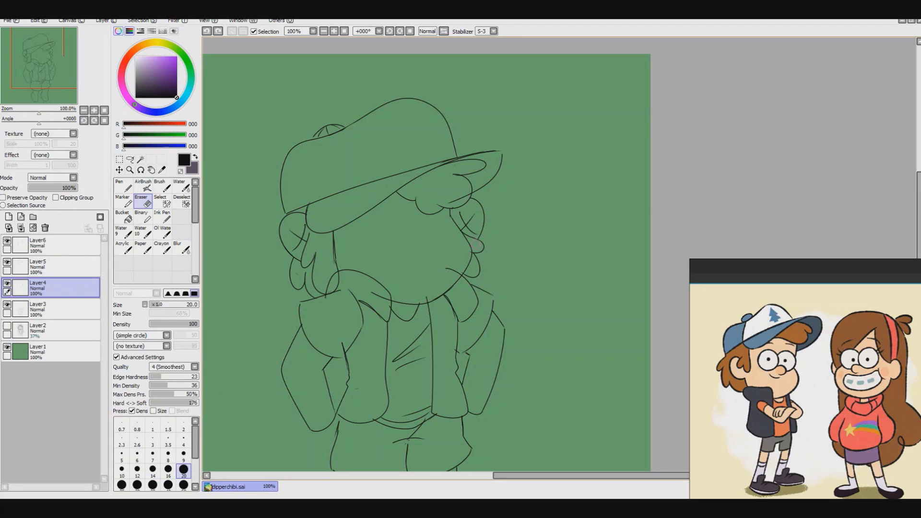
pyautogui.click(48, 267)
pyautogui.click(48, 309)
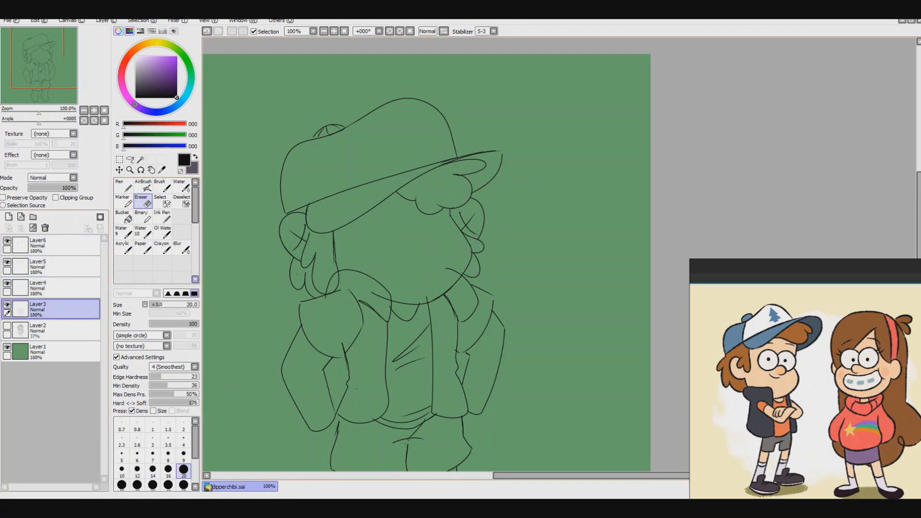
pyautogui.click(48, 286)
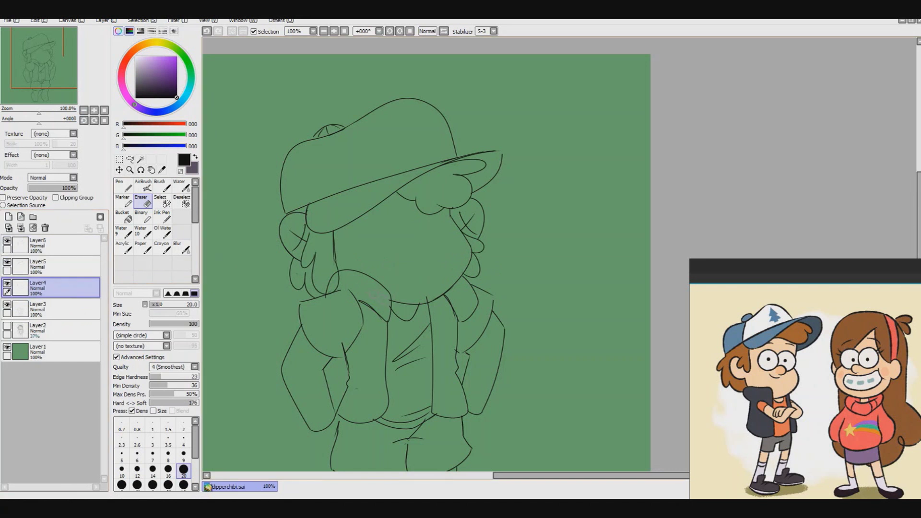
pyautogui.click(47, 267)
pyautogui.click(48, 309)
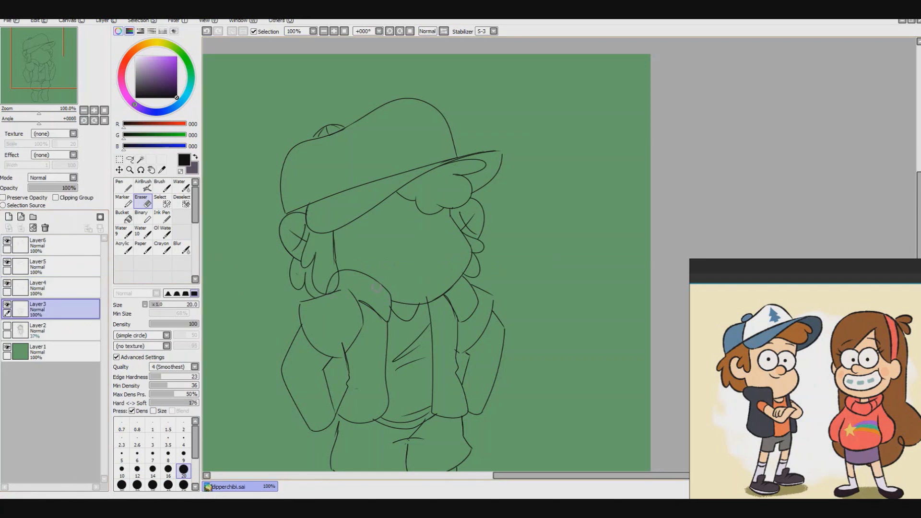
pyautogui.click(48, 267)
pyautogui.click(48, 245)
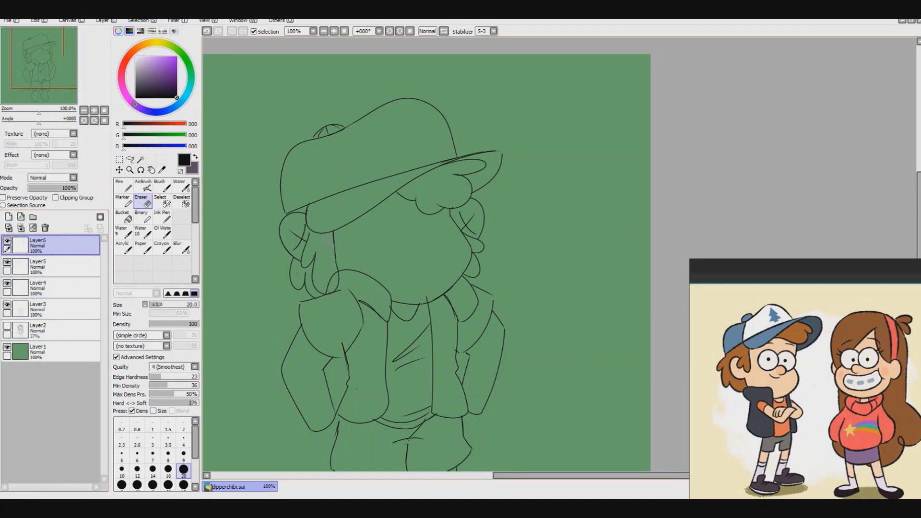
pyautogui.click(48, 308)
# Step: Mirror the canvas view and erase the left-hand leg on Layer3 with a size 50 eraser
pyautogui.scroll(-3, 446, 245)
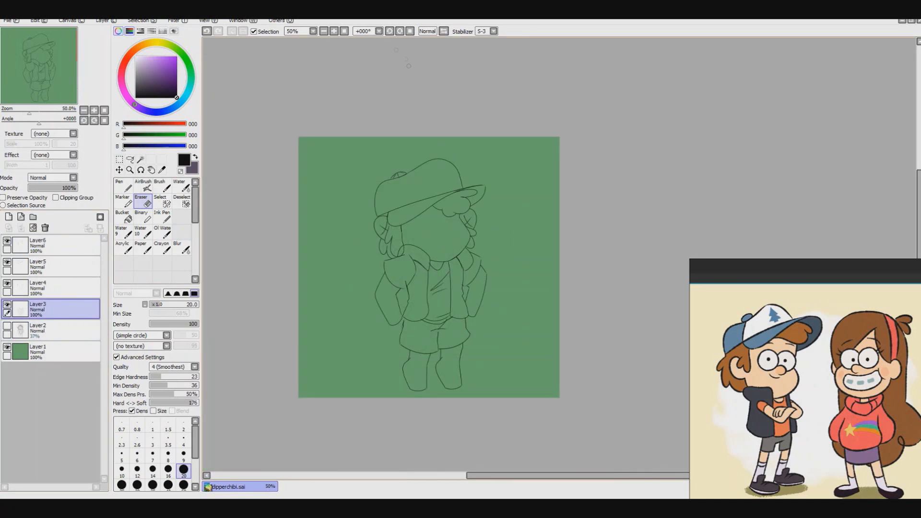
pyautogui.scroll(1, 445, 245)
pyautogui.click(427, 31)
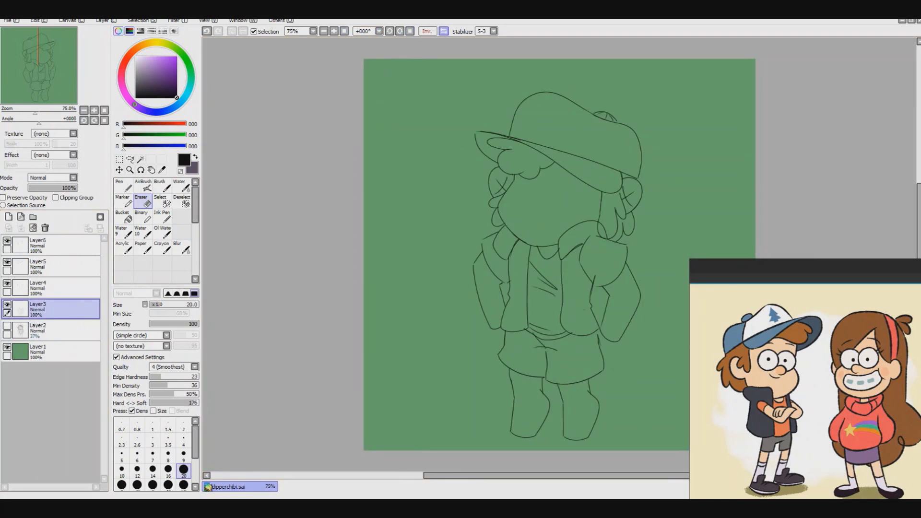
pyautogui.scroll(-1, 445, 245)
pyautogui.scroll(2, 446, 245)
pyautogui.click(184, 484)
pyautogui.moveTo(384, 403)
pyautogui.mouseDown()
pyautogui.moveTo(396, 444)
pyautogui.moveTo(420, 382)
pyautogui.mouseUp()
# Step: Lasso the remaining leg and transform it to be slightly larger beneath the shorts
pyautogui.press('l')
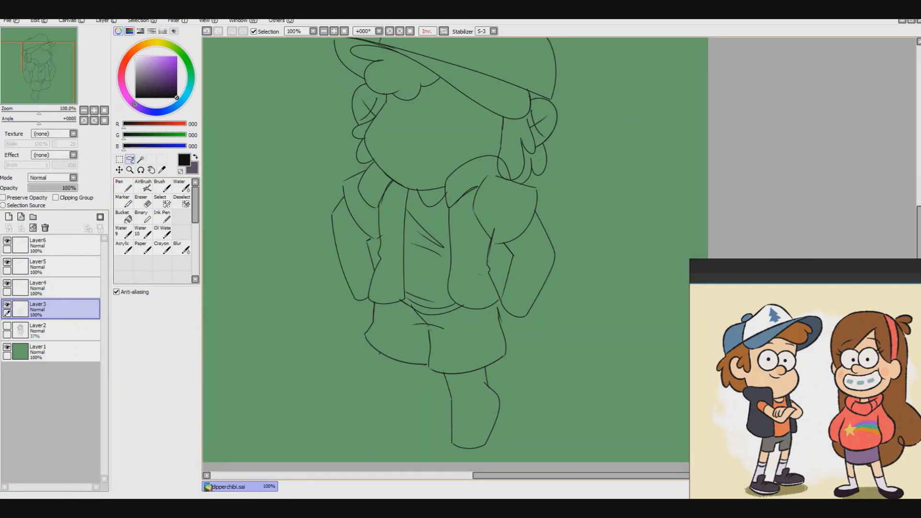
pyautogui.hotkey('ctrl', 't')
pyautogui.moveTo(470, 412); pyautogui.dragTo(468, 406)
pyautogui.press('Return')
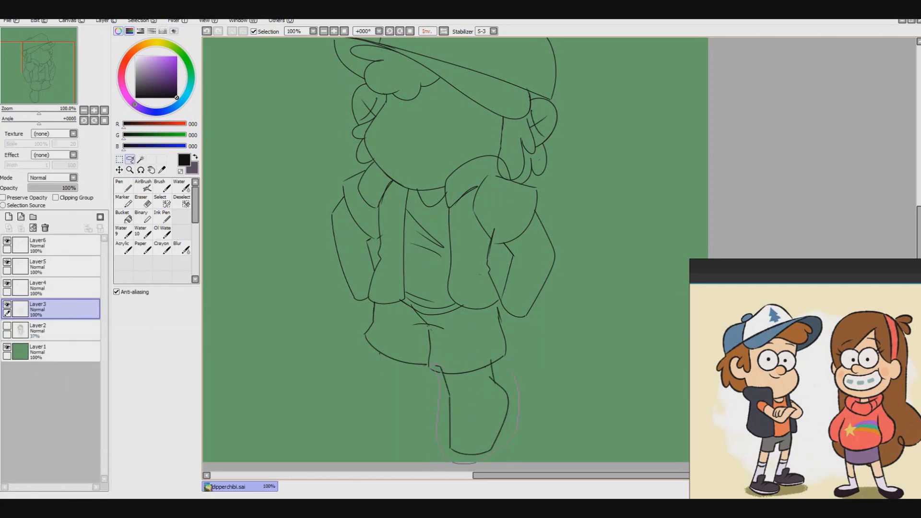
# Step: Duplicate the enlarged leg and place the copy under the other side of the shorts
pyautogui.hotkey('ctrl', 'c')
pyautogui.hotkey('ctrl', 'v')
pyautogui.hotkey('ctrl', 't')
pyautogui.moveTo(475, 413); pyautogui.dragTo(396, 405)
pyautogui.press('Return')
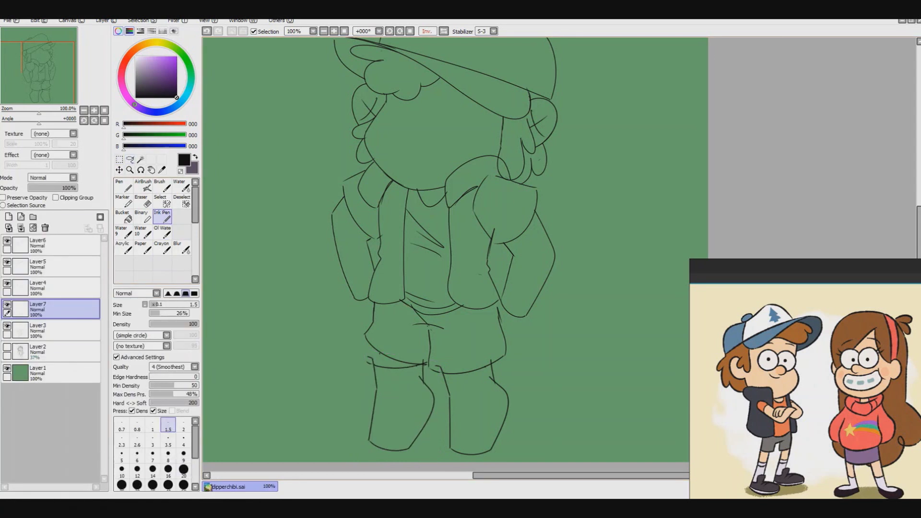
# Step: Show the sketch, erase the copied leg's overlap with the shorts, merge it into Layer3, and set the eraser size to 9
pyautogui.click(7, 347)
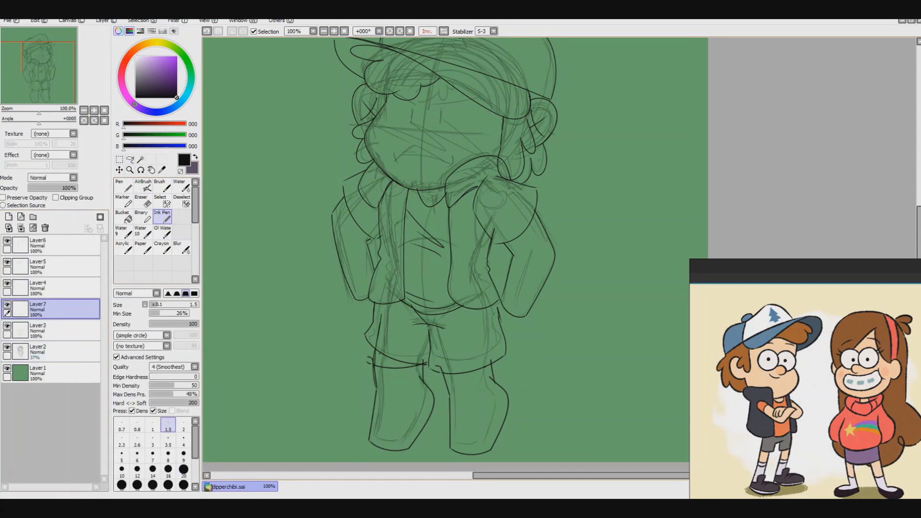
pyautogui.press('e')
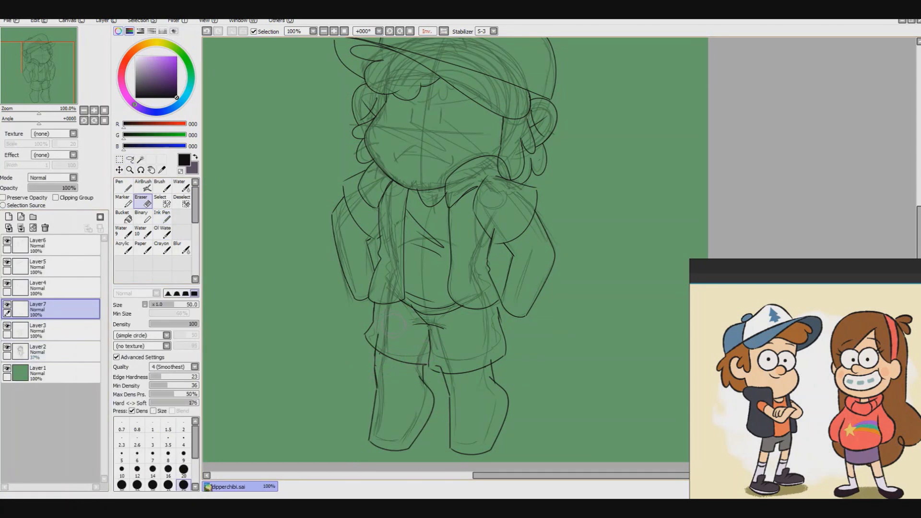
pyautogui.click(44, 228)
pyautogui.click(184, 453)
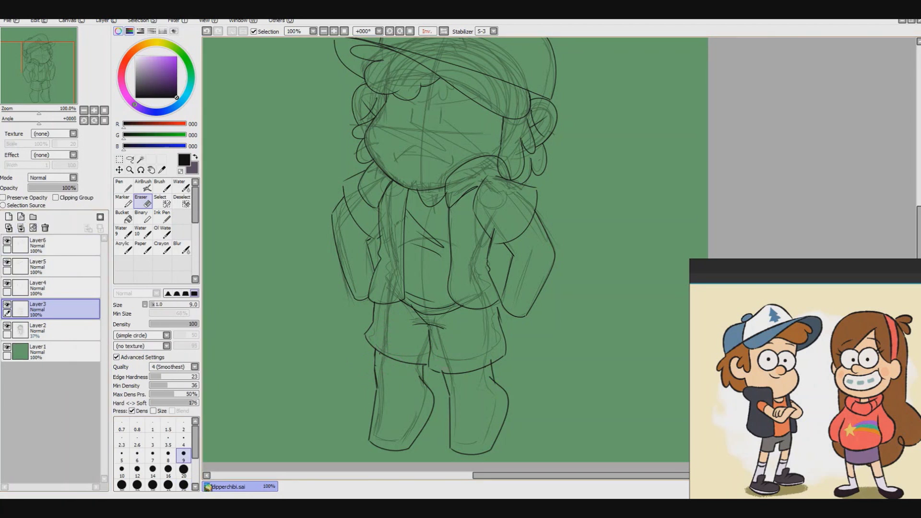
# Step: Hide the sketch, check the whole figure, and merge all the line-art layers down into Layer3
pyautogui.click(7, 325)
pyautogui.hotkey('ctrl', '-')
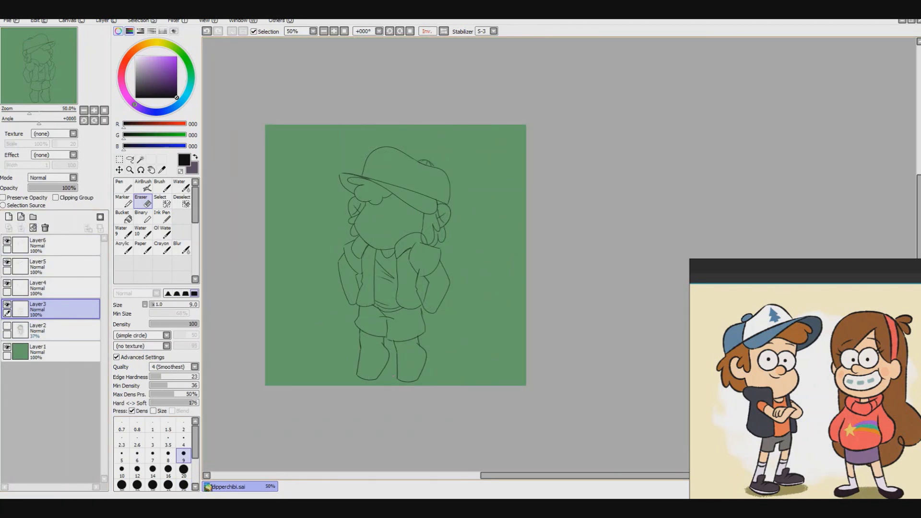
pyautogui.scroll(1, 385, 322)
pyautogui.scroll(-1, 422, 300)
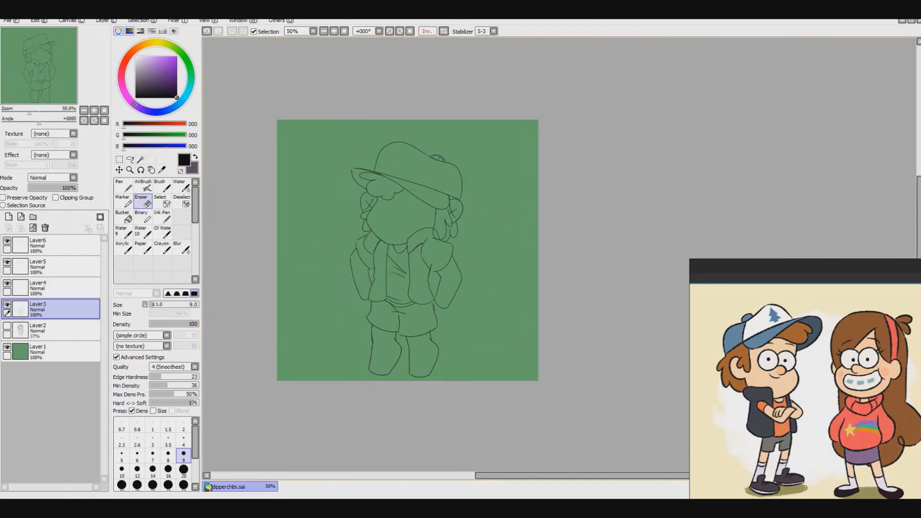
pyautogui.scroll(1, 421, 299)
pyautogui.click(444, 31)
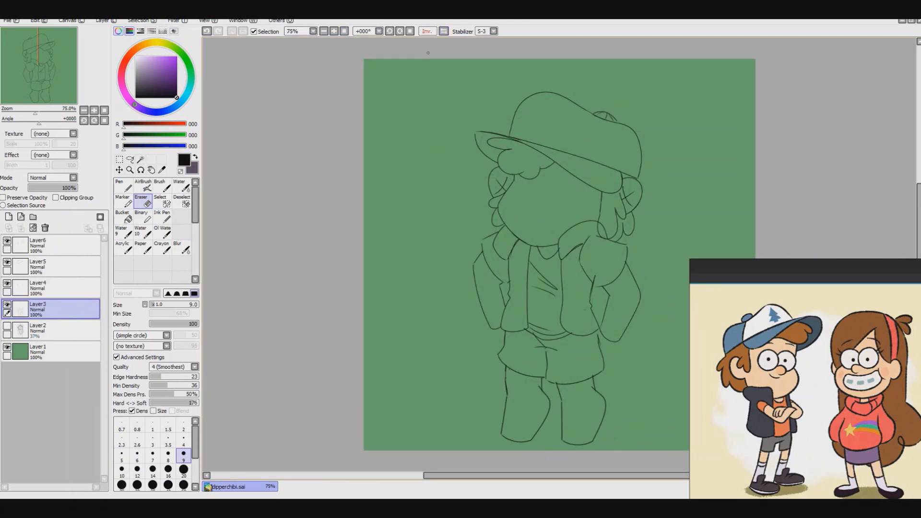
pyautogui.click(20, 244)
pyautogui.click(45, 227)
pyautogui.click(44, 228)
pyautogui.click(44, 228)
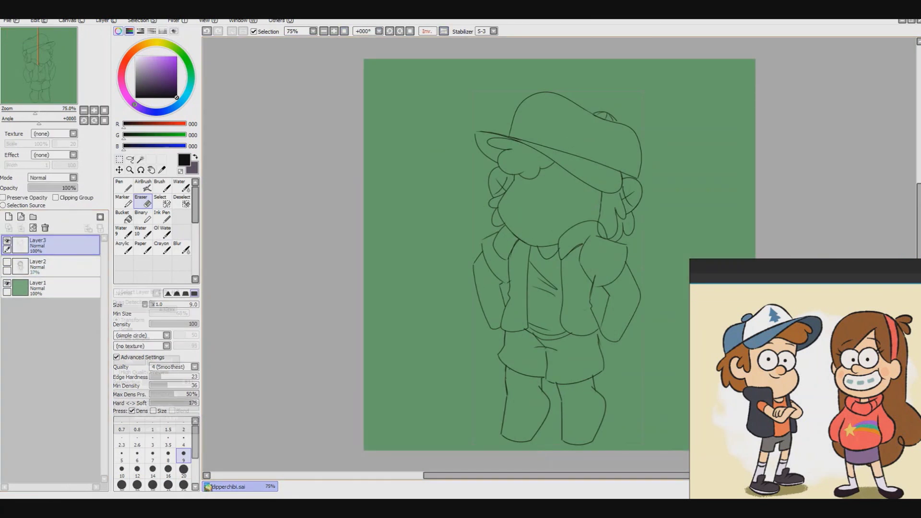
# Step: Transform the merged line art so that it sits slightly higher on the canvas
pyautogui.hotkey('ctrl', 't')
pyautogui.press('Return')
pyautogui.press('h')
pyautogui.press('h')
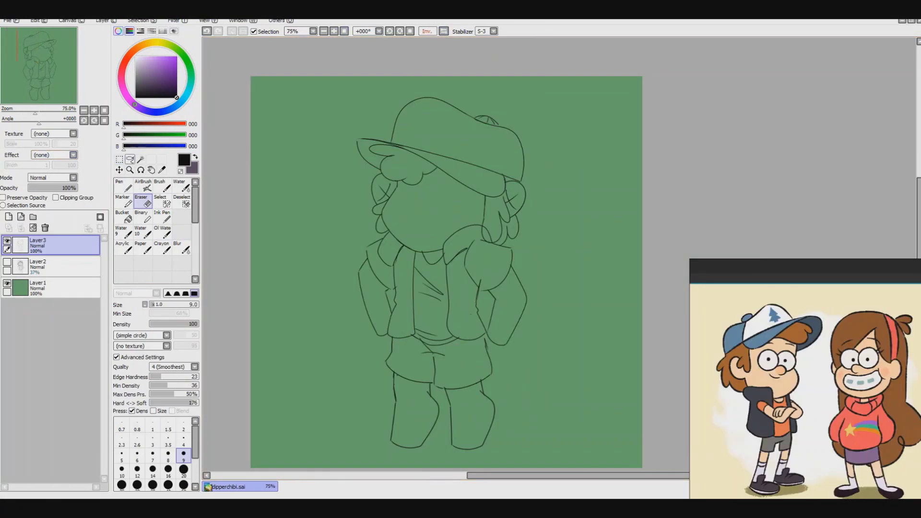
# Step: Lasso and delete the ear outlines on both sides of the head
pyautogui.scroll(2, 410, 179)
pyautogui.moveTo(343, 227); pyautogui.dragTo(353, 162)
pyautogui.press('Delete')
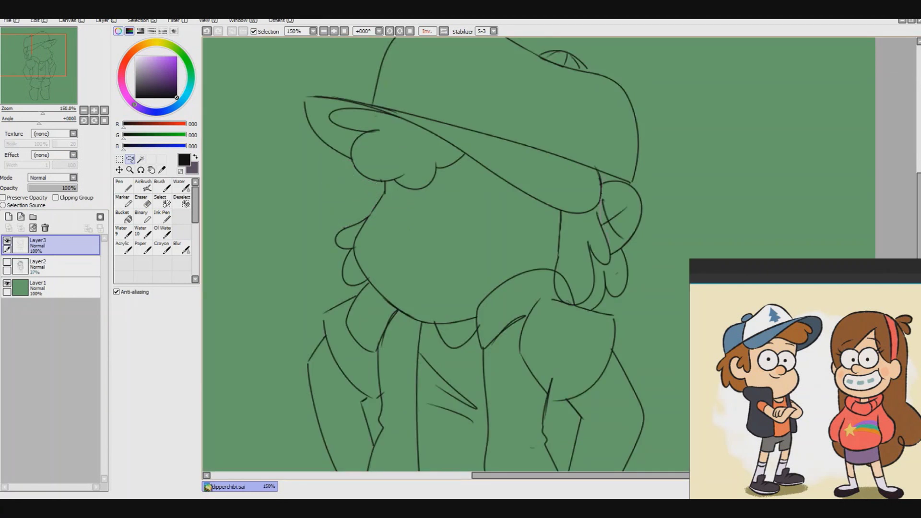
pyautogui.press('Delete')
pyautogui.press('e')
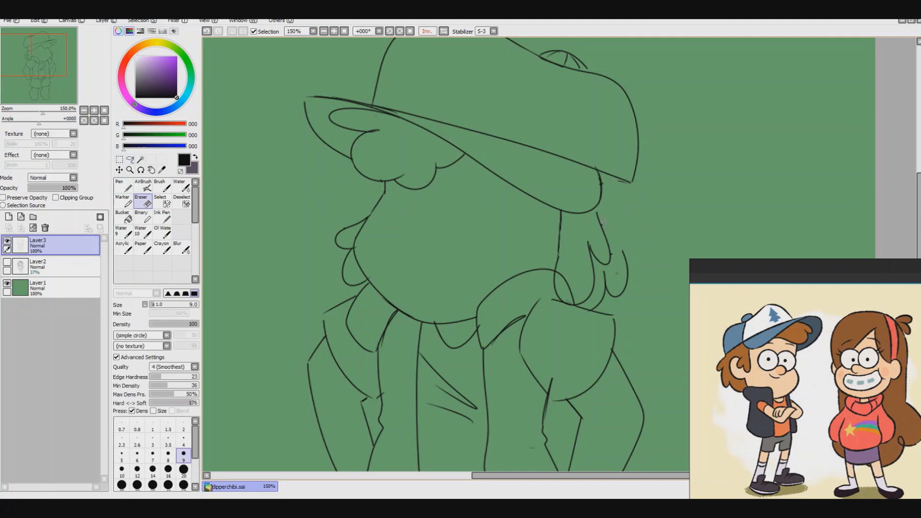
# Step: Extend the hair lock under the cap, then select and delete the right-hand face edge and neighbouring hair locks
pyautogui.press('n')
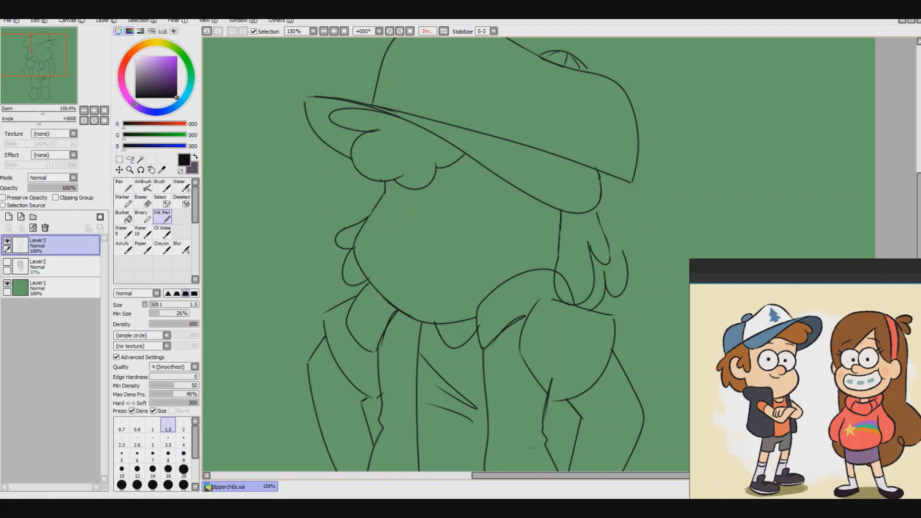
pyautogui.press('a')
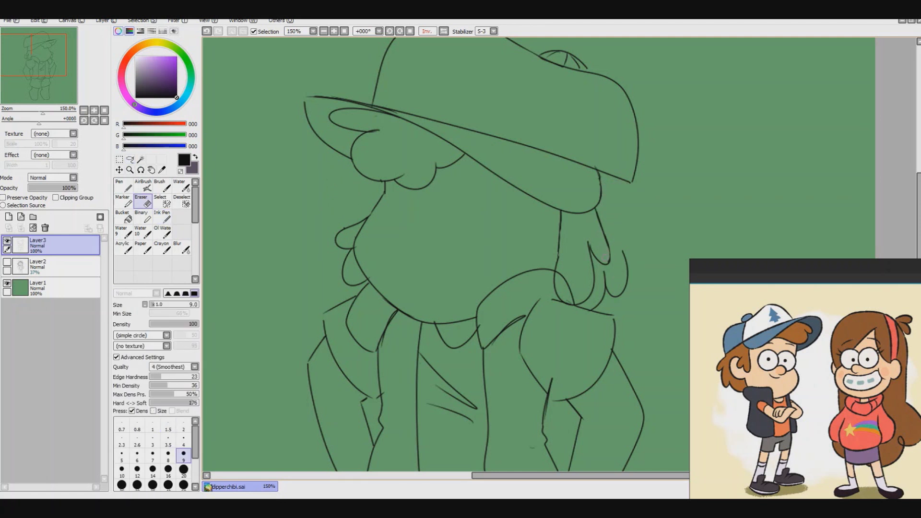
pyautogui.hotkey('ctrl', 'd')
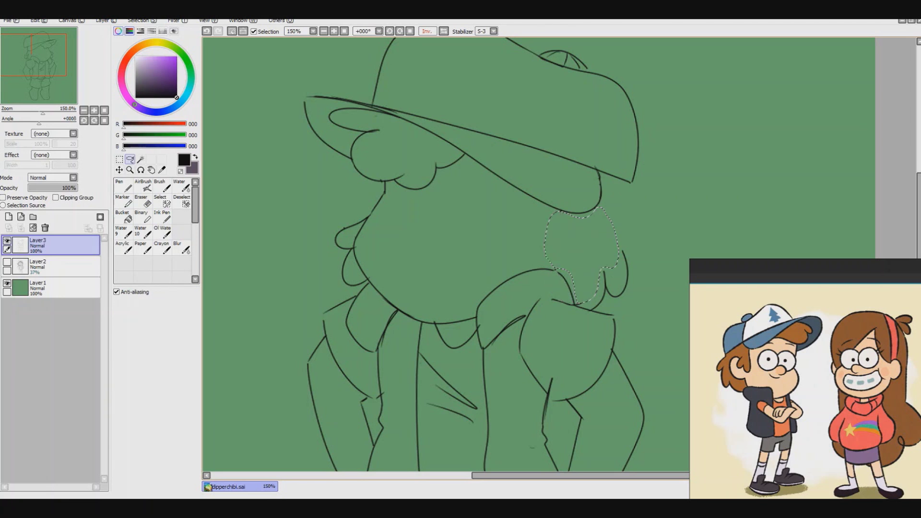
pyautogui.press('Delete')
pyautogui.hotkey('ctrl', 'd')
pyautogui.press('e')
# Step: Show the sketch again and ink a new right-hand ear with its inner fold below the cap
pyautogui.click(7, 262)
pyautogui.press('n')
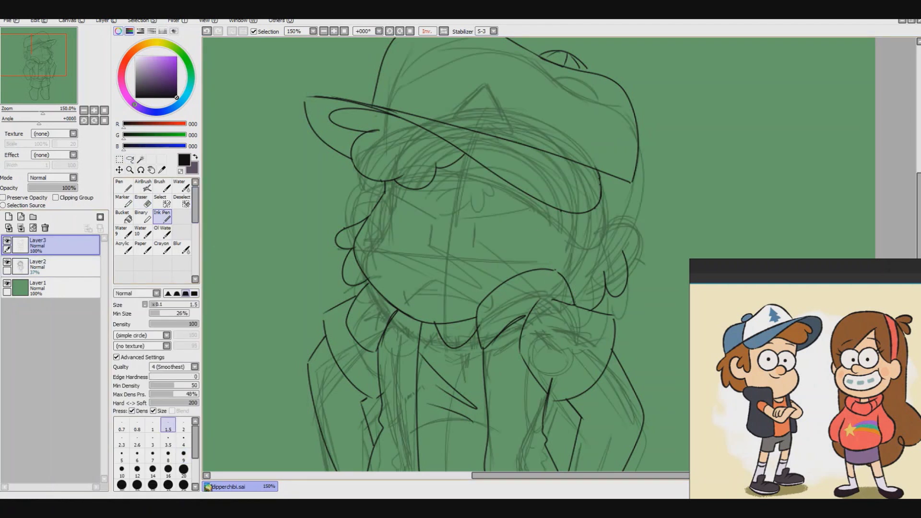
pyautogui.hotkey('ctrl', 'z')
pyautogui.hotkey('ctrl', 'z')
pyautogui.hotkey('ctrl', 'z')
pyautogui.hotkey('ctrl', 'z')
pyautogui.moveTo(590, 221); pyautogui.dragTo(609, 283)
pyautogui.moveTo(619, 211); pyautogui.dragTo(623, 253)
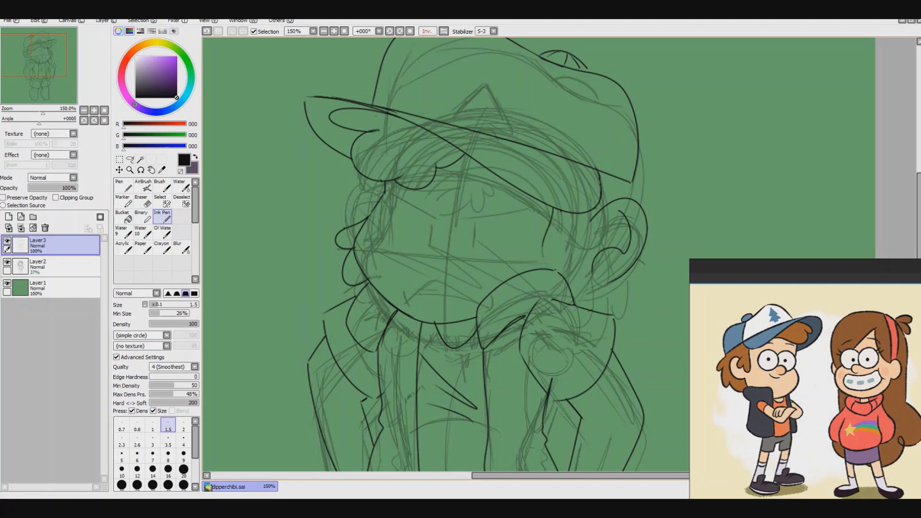
# Step: Add a new layer above Layer3 and lower the sketch layer's opacity to 21%
pyautogui.hotkey('ctrl', 'shift', 'n')
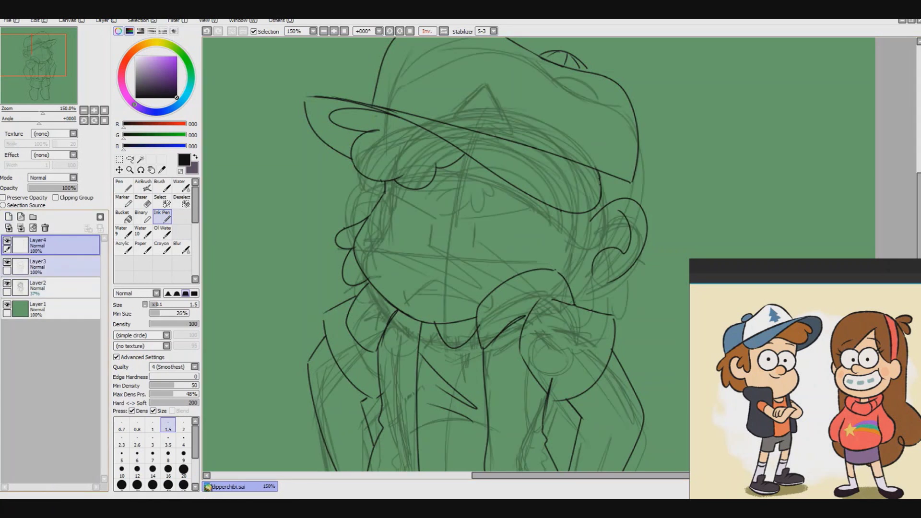
pyautogui.click(53, 288)
pyautogui.press('-')
pyautogui.moveTo(46, 188); pyautogui.dragTo(38, 187)
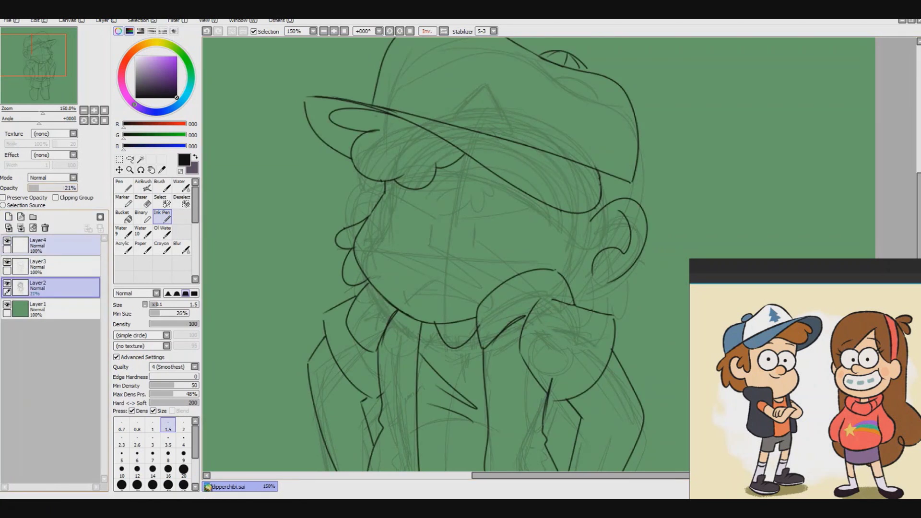
# Step: Transform the sketch on Layer2 so that it lines up with the repositioned line art
pyautogui.click(53, 245)
pyautogui.press('-')
pyautogui.press('-')
pyautogui.click(53, 288)
pyautogui.hotkey('ctrl', 't')
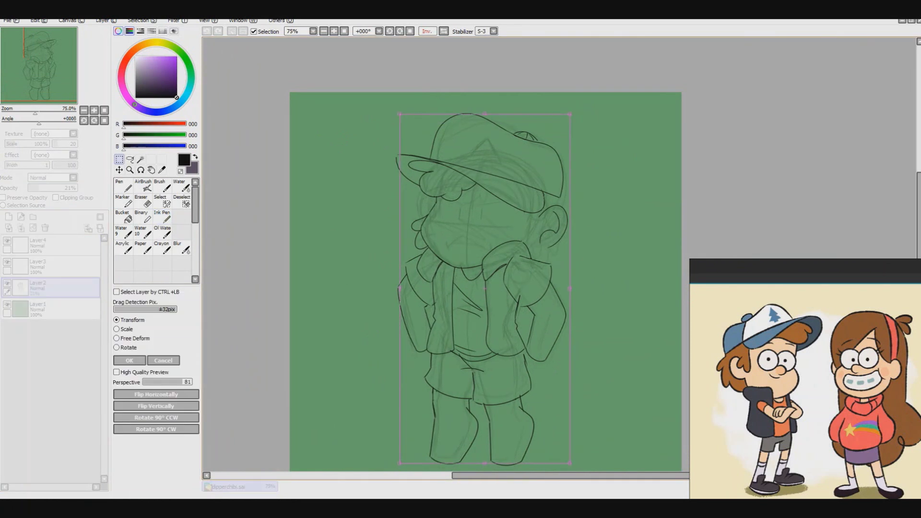
pyautogui.press('Return')
# Step: Ink the sideburn and the hair locks in front of the right-hand ear on Layer4
pyautogui.click(53, 245)
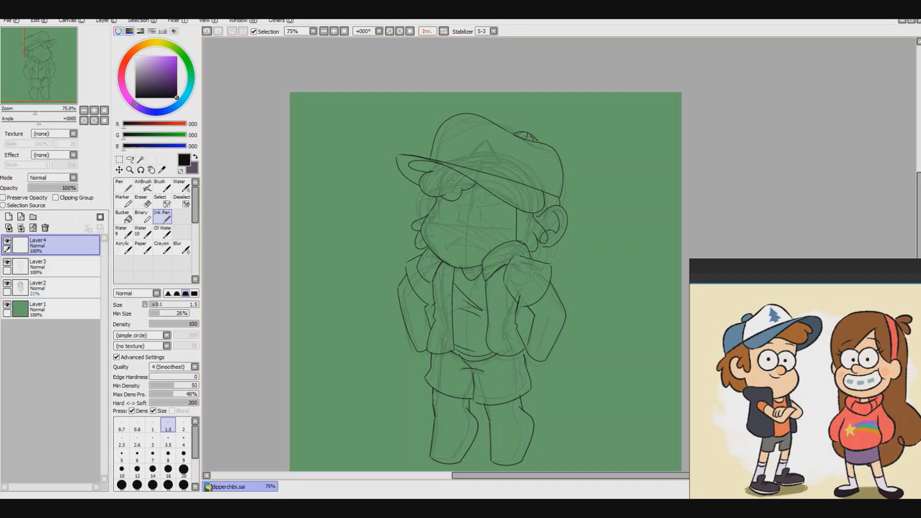
pyautogui.hotkey('ctrl', 'z')
pyautogui.hotkey('ctrl', '+')
pyautogui.hotkey('ctrl', '+')
# Step: Lasso the right-hand ear on Layer3 and transform it to fit against the cap and hair locks
pyautogui.click(38, 266)
pyautogui.click(130, 159)
pyautogui.hotkey('ctrl', 't')
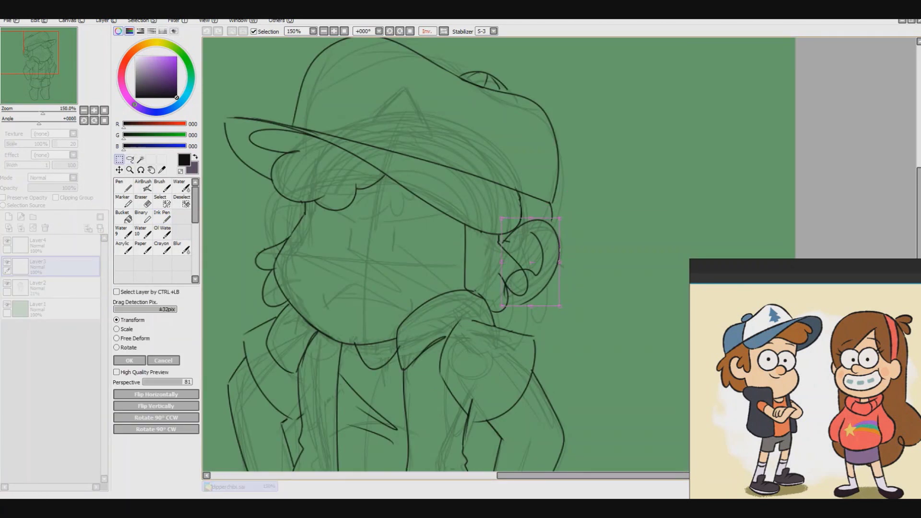
pyautogui.press('Return')
# Step: Erase the ear lines that run through the hair lock at the earlobe
pyautogui.click(39, 245)
pyautogui.press('e')
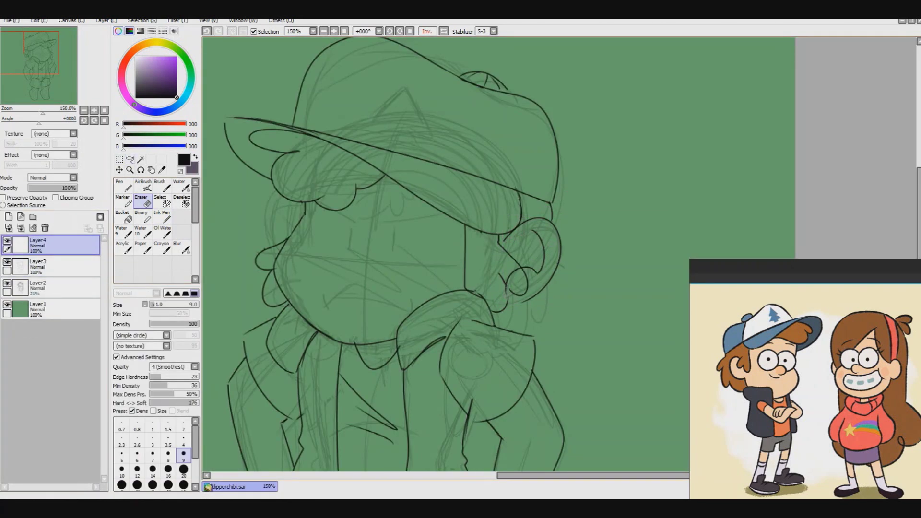
pyautogui.hotkey('ctrl', 'z')
pyautogui.press('n')
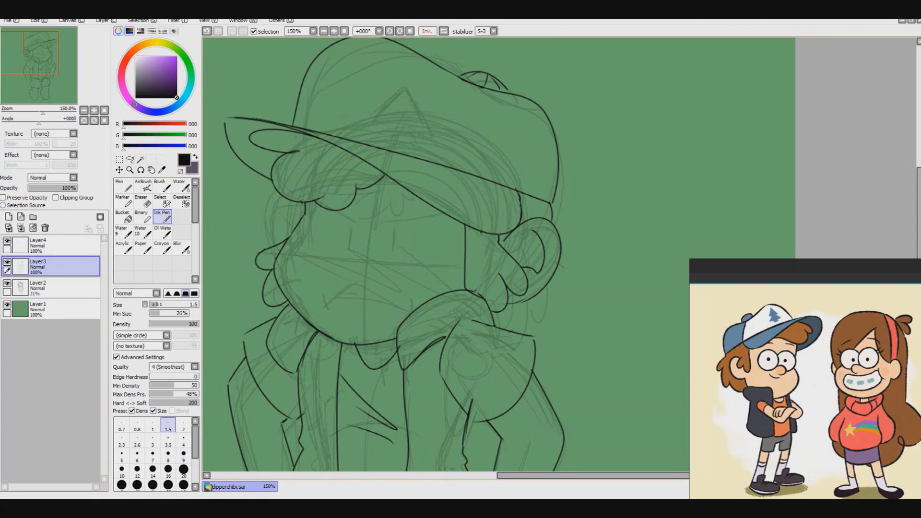
pyautogui.press('-')
pyautogui.press('-')
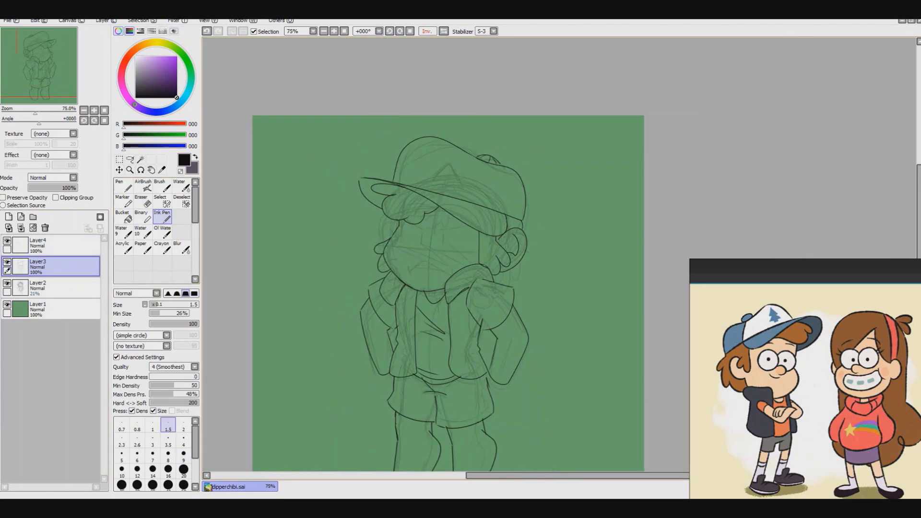
# Step: Clean up the stray line ends around the sideburn and ear on Layer3 with the Eraser at size 9
pyautogui.press('+')
pyautogui.press('+')
pyautogui.press('+')
pyautogui.click(53, 245)
pyautogui.click(183, 469)
pyautogui.hotkey('ctrl', 'z')
pyautogui.press('e')
pyautogui.click(52, 267)
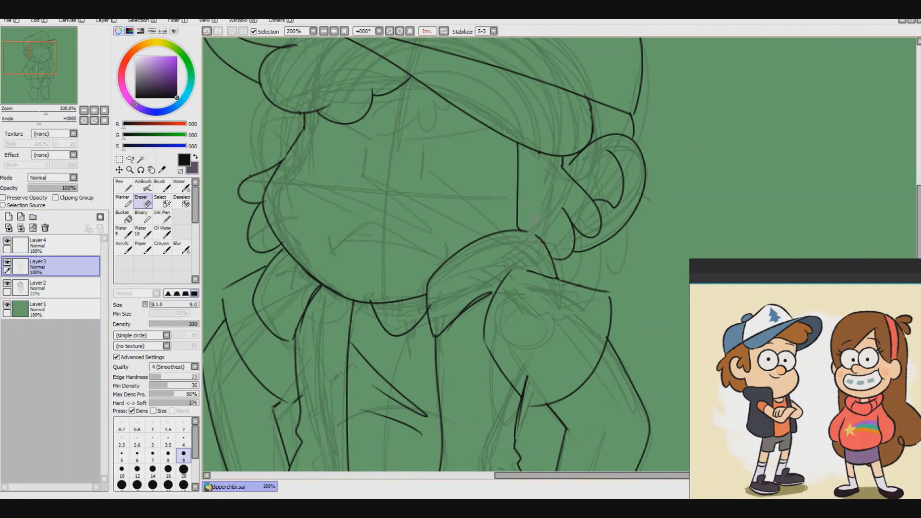
pyautogui.press('n')
pyautogui.scroll(-2, 292, 211)
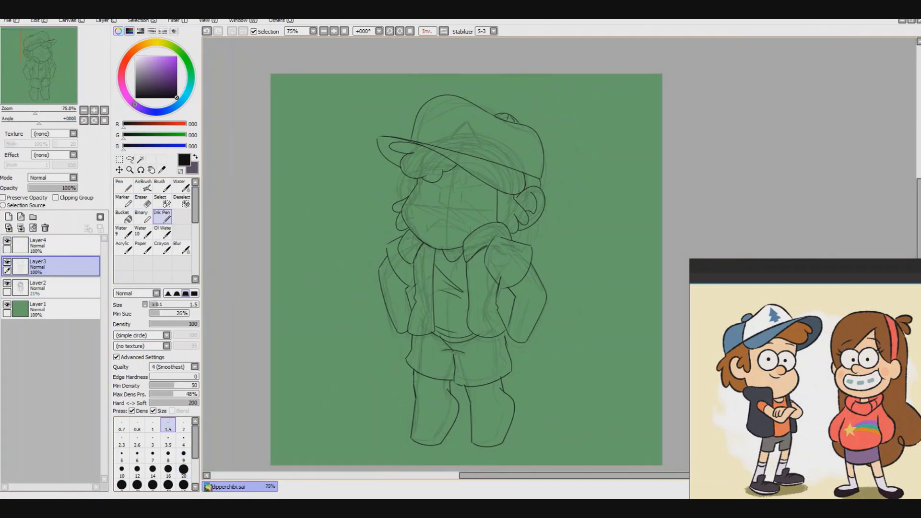
# Step: Re-ink the edge of the face from the fringe down to the upper hair lock on Layer3
pyautogui.scroll(3, 293, 211)
pyautogui.press('e')
pyautogui.press('n')
pyautogui.moveTo(403, 101); pyautogui.dragTo(359, 190)
pyautogui.hotkey('ctrl', 'z')
pyautogui.hotkey('ctrl', 'y')
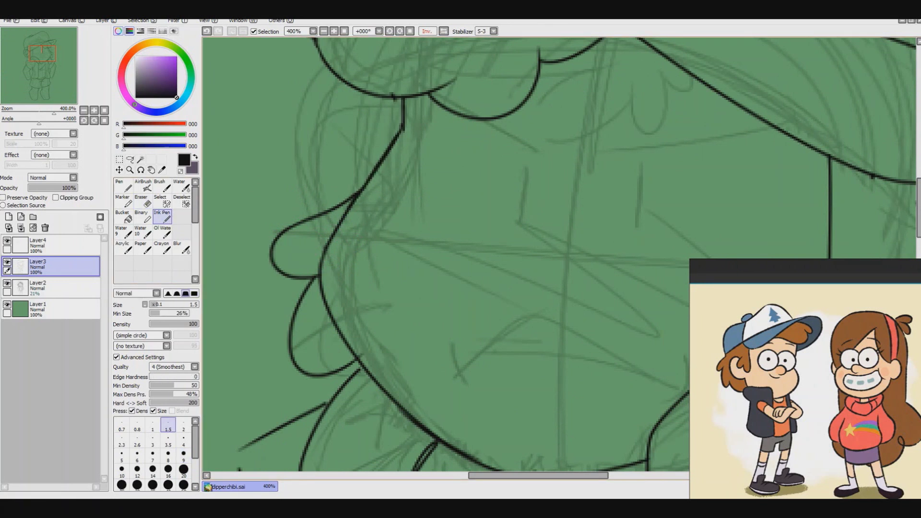
pyautogui.hotkey('ctrl', 'z')
pyautogui.hotkey('ctrl', 'y')
pyautogui.press('e')
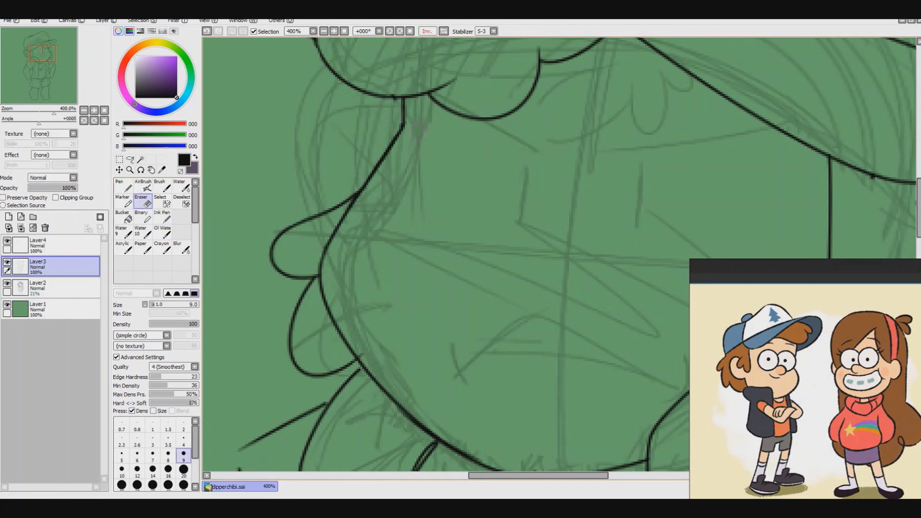
# Step: Create a new layer above Layer4 and ink the curved outline of the right-hand eye on it
pyautogui.scroll(-2, 480, 259)
pyautogui.scroll(1, 480, 259)
pyautogui.press('n')
pyautogui.hotkey('ctrl', 'shift', 'n')
pyautogui.moveTo(493, 236); pyautogui.dragTo(547, 279)
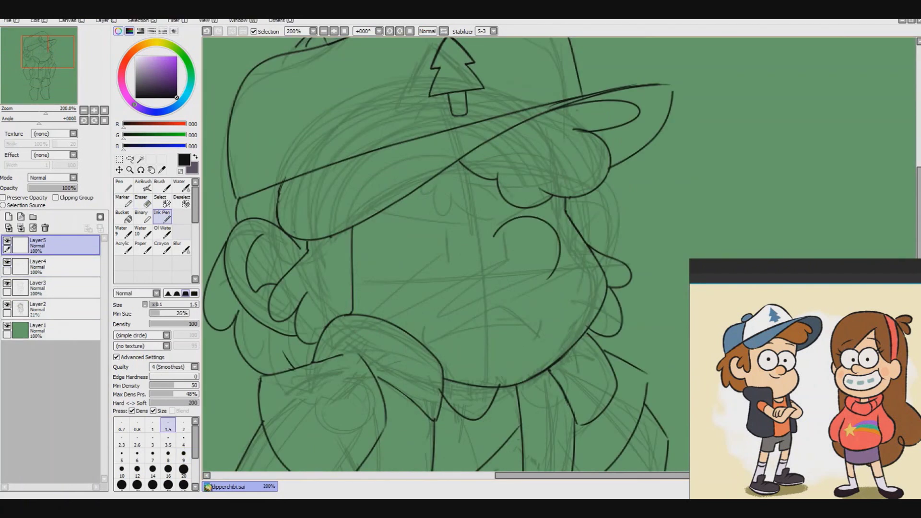
pyautogui.hotkey('ctrl', 'z')
pyautogui.hotkey('ctrl', 'z')
# Step: Copy the eye outline, flip the copy horizontally, place it as the other eye and merge it down onto Layer5
pyautogui.press('a')
pyautogui.moveTo(489, 201); pyautogui.dragTo(594, 283)
pyautogui.hotkey('ctrl', 'c')
pyautogui.hotkey('ctrl', 'v')
pyautogui.hotkey('ctrl', 't')
pyautogui.click(156, 394)
pyautogui.moveTo(535, 242); pyautogui.dragTo(422, 242)
pyautogui.press('Return')
pyautogui.hotkey('ctrl', 'e')
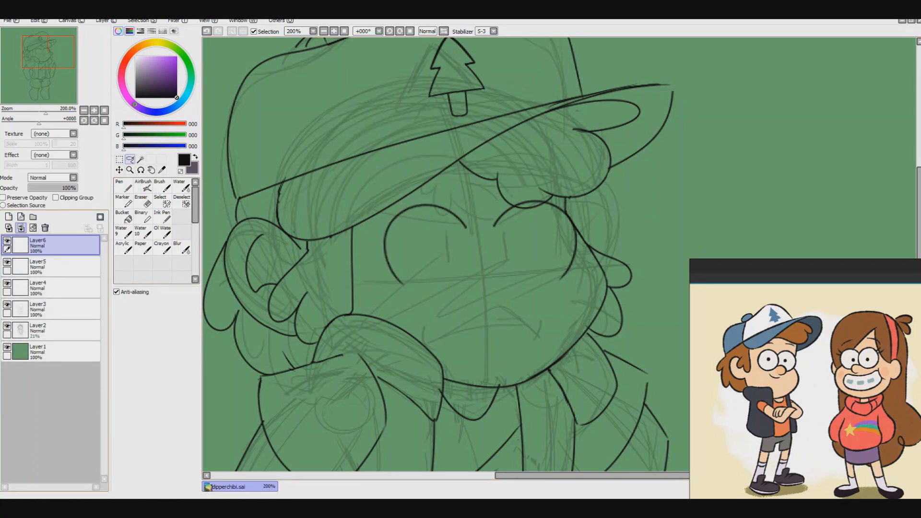
# Step: Ink a solid oval pupil with the Ink Pen at size 9, place a matching one in the other eye and merge them
pyautogui.press('n')
pyautogui.moveTo(445, 229); pyautogui.dragTo(448, 262)
pyautogui.moveTo(508, 223); pyautogui.dragTo(510, 261)
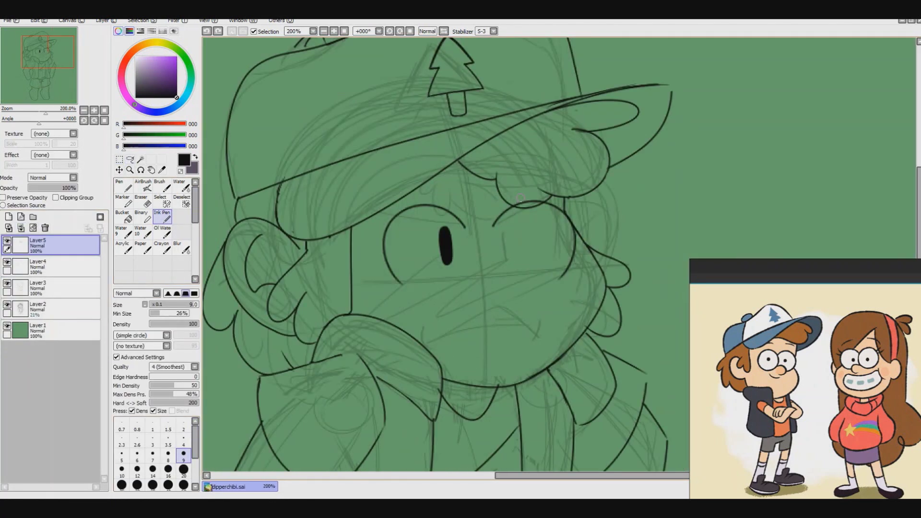
pyautogui.hotkey('ctrl', 't')
pyautogui.press('Return')
pyautogui.hotkey('ctrl', 'e')
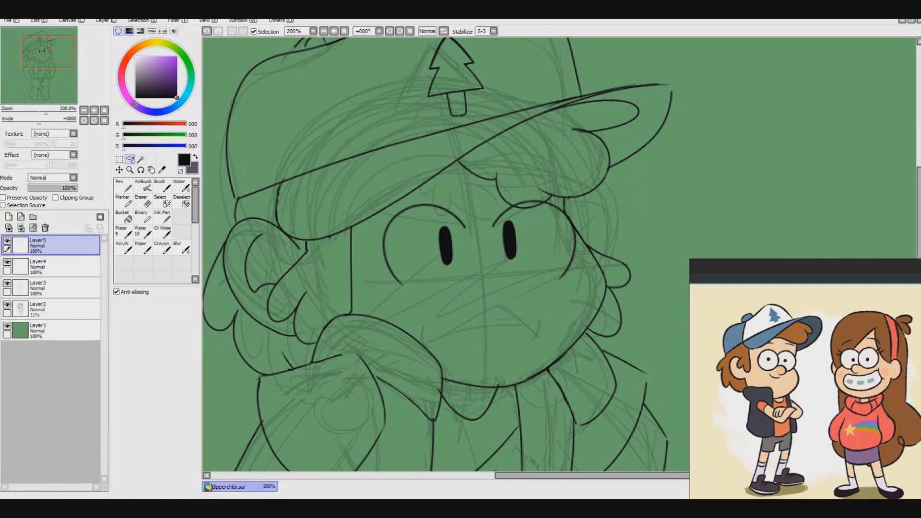
# Step: Nudge the eye artwork with a transform and ink thick eyebrows slanting down toward the nose
pyautogui.press('-')
pyautogui.hotkey('ctrl', 't')
pyautogui.moveTo(449, 211); pyautogui.dragTo(447, 211)
pyautogui.press('Return')
pyautogui.press('n')
pyautogui.moveTo(384, 174)
pyautogui.mouseDown()
pyautogui.moveTo(443, 182)
pyautogui.moveTo(434, 184)
pyautogui.moveTo(501, 163)
pyautogui.moveTo(506, 192)
pyautogui.mouseUp()
# Step: Cut out the right-hand eye with its eyebrow, paste it, reposition it slightly and merge it down onto Layer5
pyautogui.press('l')
pyautogui.press('Delete')
pyautogui.hotkey('ctrl', 'z')
pyautogui.hotkey('ctrl', 'y')
pyautogui.hotkey('ctrl', 'z')
pyautogui.hotkey('ctrl', 'x')
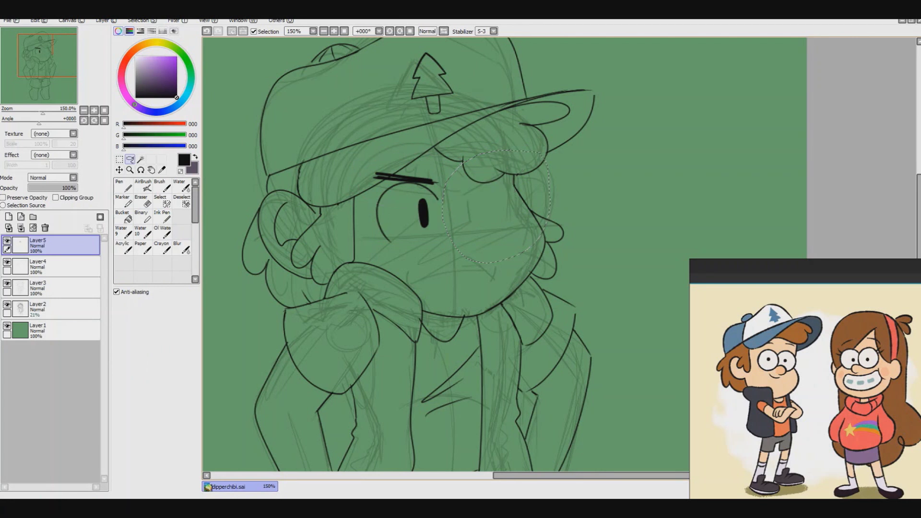
pyautogui.hotkey('ctrl', 'v')
pyautogui.hotkey('ctrl', 't')
pyautogui.moveTo(485, 201); pyautogui.dragTo(489, 203)
pyautogui.press('Return')
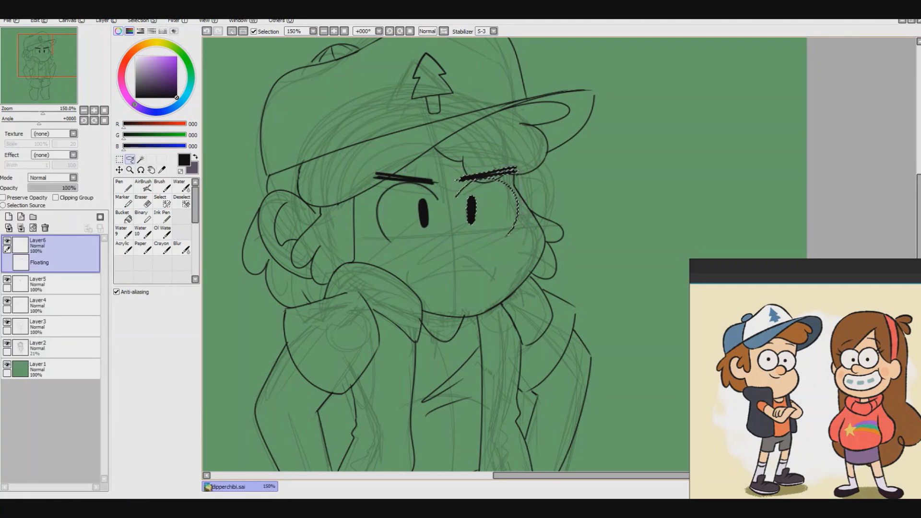
pyautogui.hotkey('ctrl', 'e')
# Step: Try inking a curved frown for the mouth with the Ink Pen at size 4
pyautogui.press('n')
pyautogui.moveTo(434, 274); pyautogui.dragTo(500, 262)
pyautogui.hotkey('ctrl', 'z')
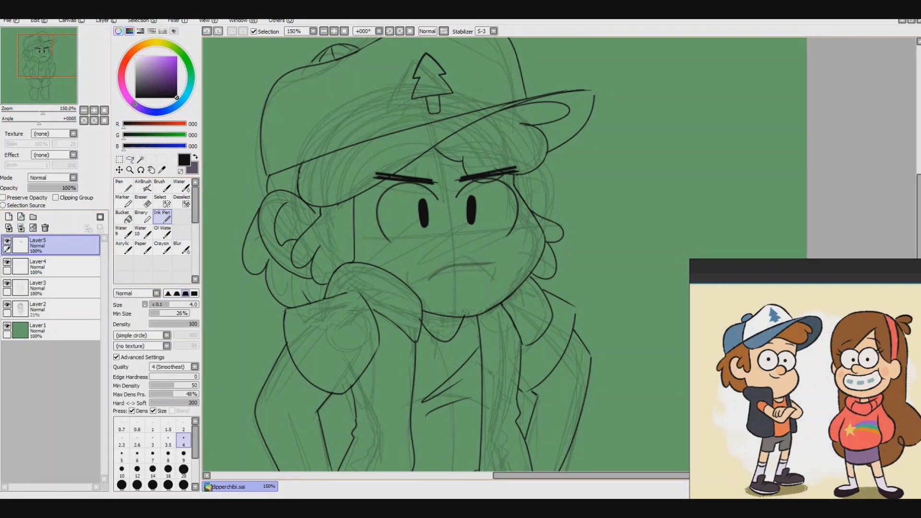
pyautogui.hotkey('ctrl', 'z')
# Step: Set the Ink Pen to size 2 and try out small curved mouth shapes under the eyes
pyautogui.click(183, 425)
pyautogui.moveTo(434, 276)
pyautogui.mouseDown()
pyautogui.moveTo(502, 263)
pyautogui.moveTo(506, 273)
pyautogui.moveTo(490, 252)
pyautogui.mouseUp()
pyautogui.hotkey('ctrl', 'z')
pyautogui.hotkey('ctrl', 'z')
pyautogui.press('-')
pyautogui.press('-')
pyautogui.press('+')
pyautogui.press('+')
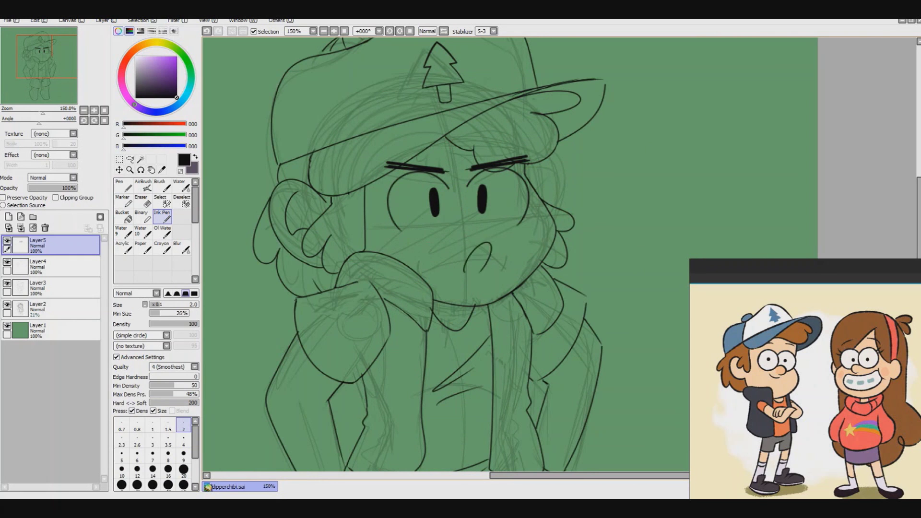
pyautogui.hotkey('ctrl', 'z')
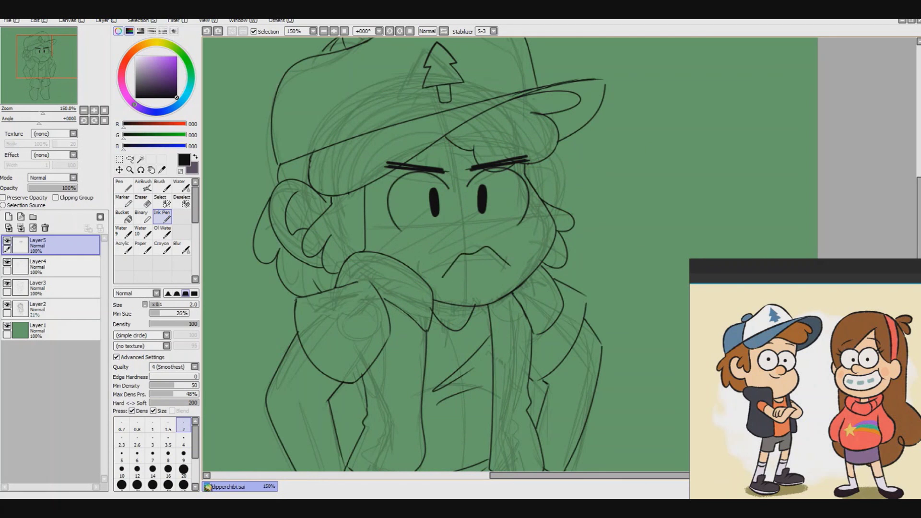
# Step: Try inking a wider, angular frown across the lower face
pyautogui.hotkey('ctrl', 'z')
pyautogui.moveTo(413, 240); pyautogui.dragTo(504, 226)
pyautogui.hotkey('ctrl', 'z')
pyautogui.hotkey('ctrl', 'z')
pyautogui.hotkey('ctrl', 'z')
# Step: Transform the lassoed frown with its lower-lip mark, then delete it from the face
pyautogui.press('l')
pyautogui.hotkey('ctrl', 't')
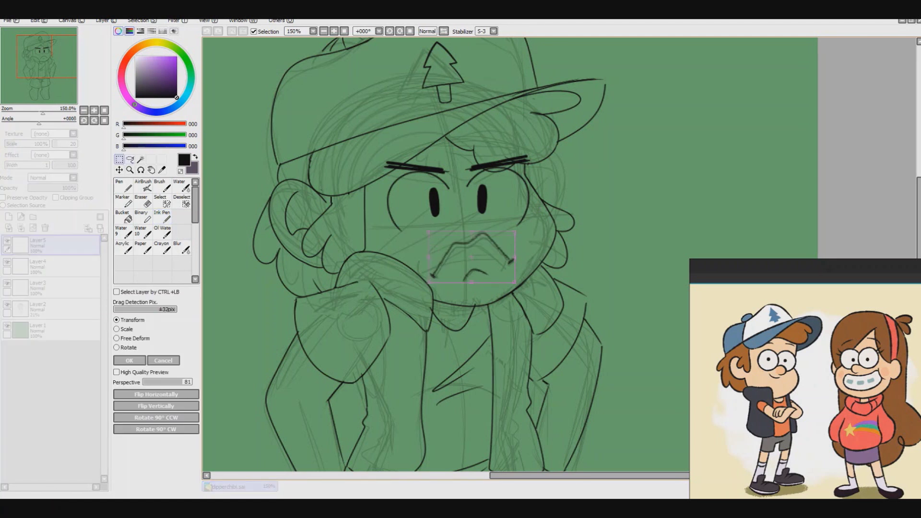
pyautogui.press('Return')
pyautogui.press('+')
pyautogui.press('+')
pyautogui.press('Delete')
pyautogui.press('-')
pyautogui.press('-')
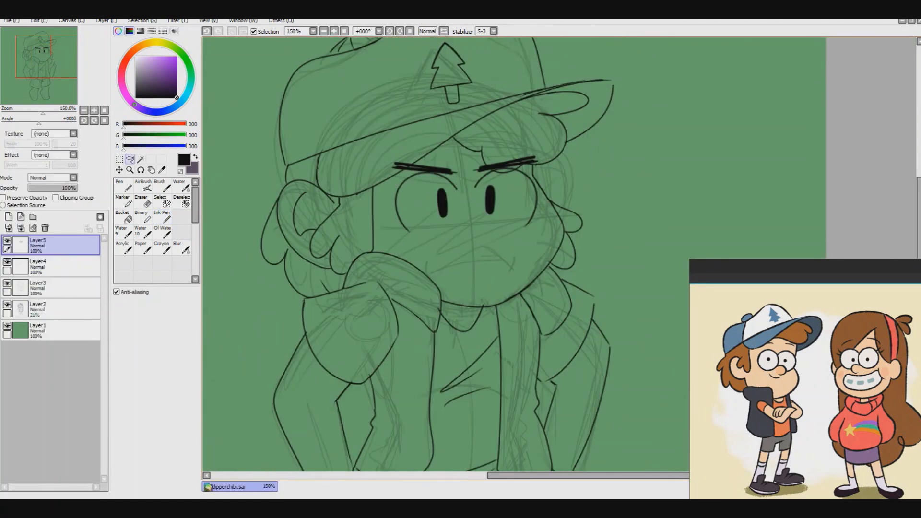
# Step: Try several loose, wavy frown shapes for the mouth, undoing each one
pyautogui.press('n')
pyautogui.hotkey('ctrl', 'z')
pyautogui.hotkey('ctrl', 'z')
pyautogui.hotkey('ctrl', 'z')
pyautogui.hotkey('ctrl', 'z')
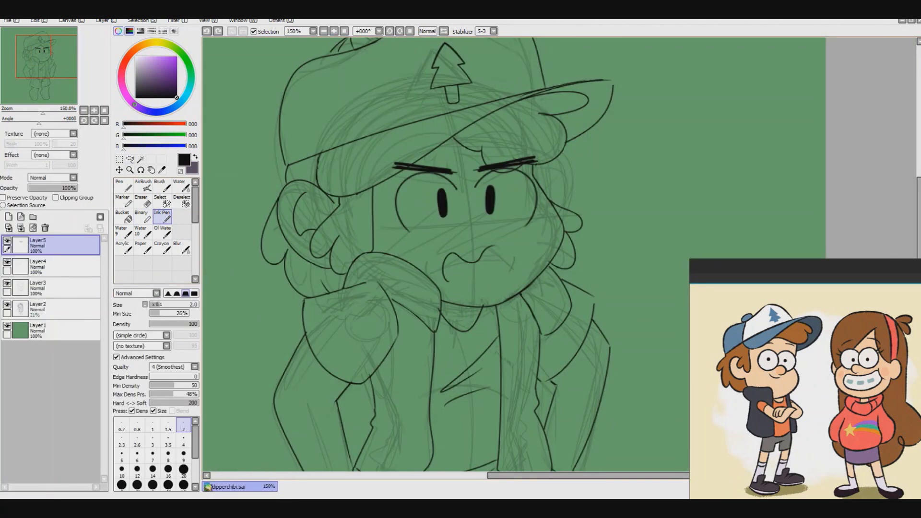
pyautogui.hotkey('ctrl', 'z')
pyautogui.hotkey('ctrl', 'z')
pyautogui.hotkey('ctrl', 'z')
pyautogui.hotkey('ctrl', 'z')
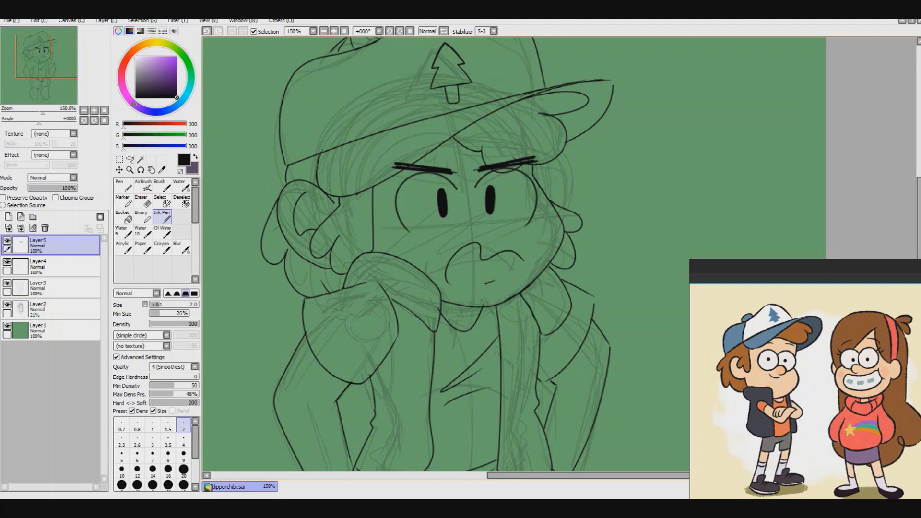
# Step: Try a long wavy mouth line with a small chin mark, comparing versions by undoing and redoing
pyautogui.press('-')
pyautogui.press('-')
pyautogui.press('+')
pyautogui.press('+')
pyautogui.hotkey('ctrl', 'z')
pyautogui.hotkey('ctrl', 'z')
pyautogui.hotkey('ctrl', 'y')
pyautogui.hotkey('ctrl', 'z')
pyautogui.hotkey('ctrl', 'y')
pyautogui.hotkey('ctrl', 'z')
pyautogui.hotkey('ctrl', 'y')
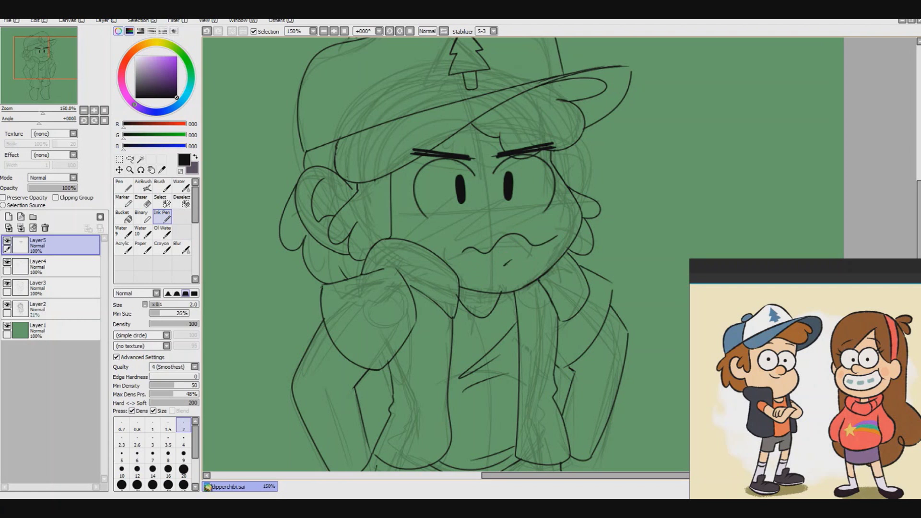
# Step: Try an arched, downturned mouth above the chin and adjust it with a transform
pyautogui.press('-')
pyautogui.hotkey('ctrl', 'z')
pyautogui.hotkey('ctrl', 'y')
pyautogui.hotkey('ctrl', 'z')
pyautogui.hotkey('ctrl', 'y')
pyautogui.hotkey('ctrl', 'y')
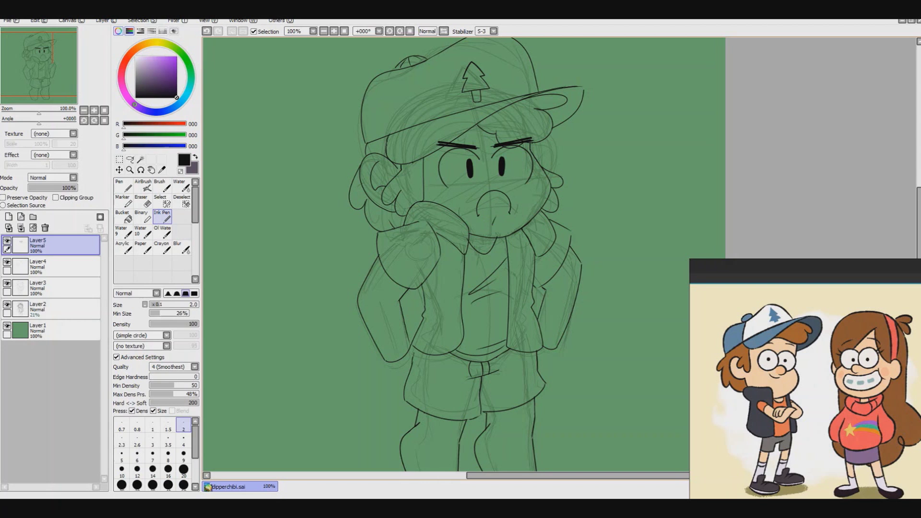
pyautogui.hotkey('ctrl', 't')
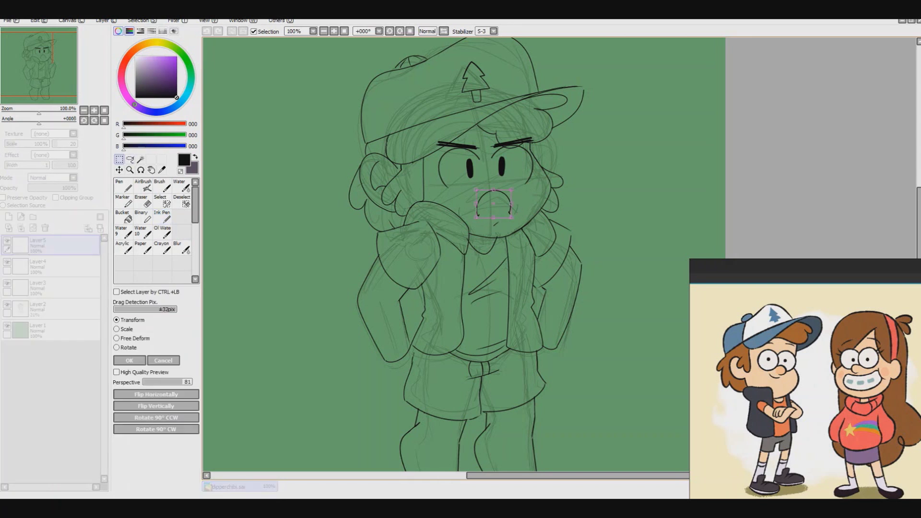
pyautogui.press('Return')
pyautogui.press('-')
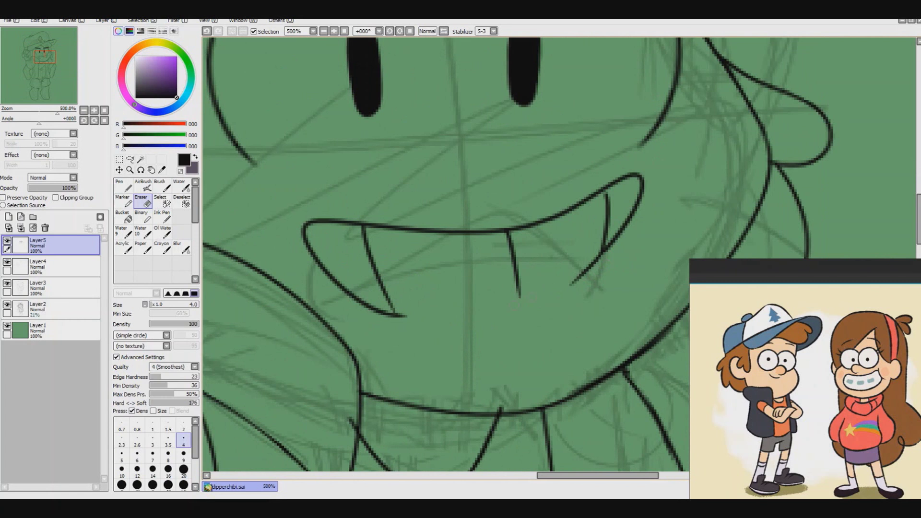
# Step: Ink the lower lip curve that closes the wide open grin between its two corners
pyautogui.click(162, 216)
pyautogui.moveTo(383, 314); pyautogui.dragTo(576, 279)
pyautogui.hotkey('ctrl', 'z')
pyautogui.moveTo(383, 314); pyautogui.dragTo(590, 271)
pyautogui.hotkey('ctrl', 'z')
pyautogui.press('e')
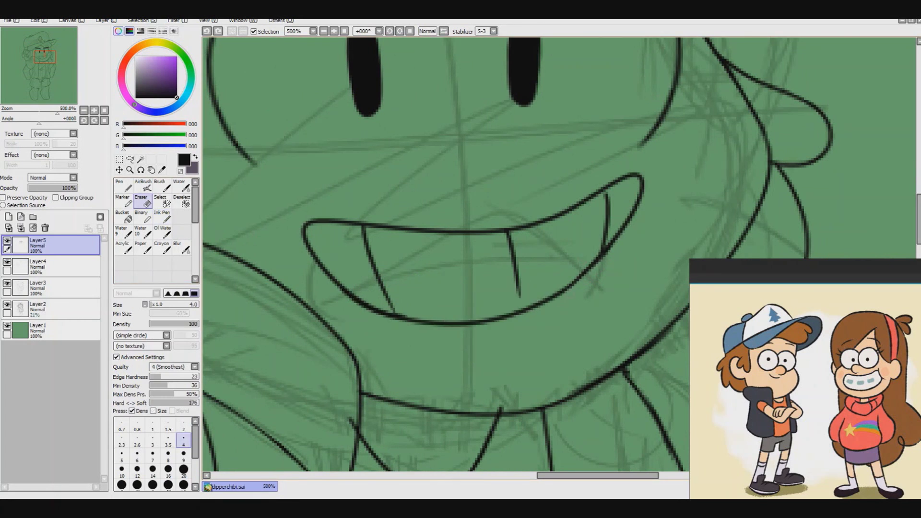
# Step: Redraw the middle tooth line from the upper lip down to the lower lip
pyautogui.press('e')
pyautogui.moveTo(509, 233); pyautogui.dragTo(521, 297)
pyautogui.hotkey('ctrl', 'z')
pyautogui.moveTo(508, 232); pyautogui.dragTo(522, 300)
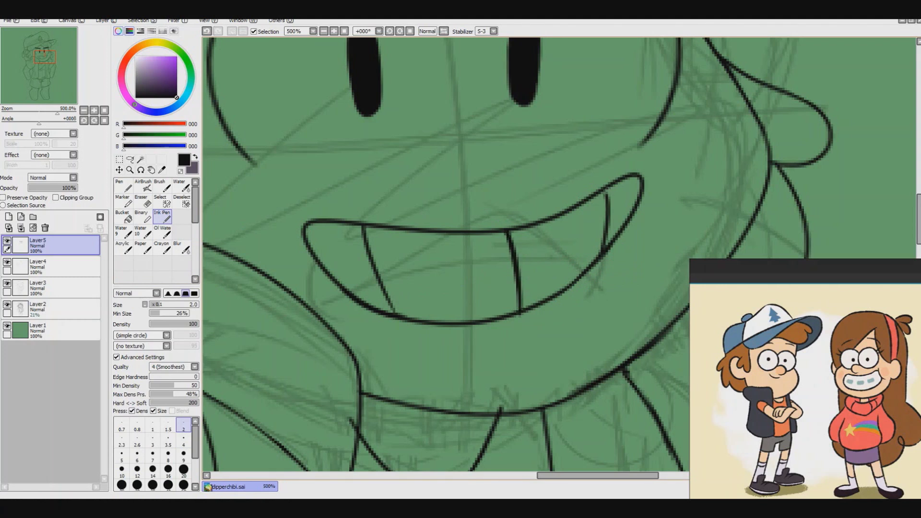
pyautogui.scroll(-5, 561, 254)
pyautogui.scroll(6, 561, 254)
# Step: Delete the slanted tooth line near the grin's left corner and ink a curved one in its place
pyautogui.press('l')
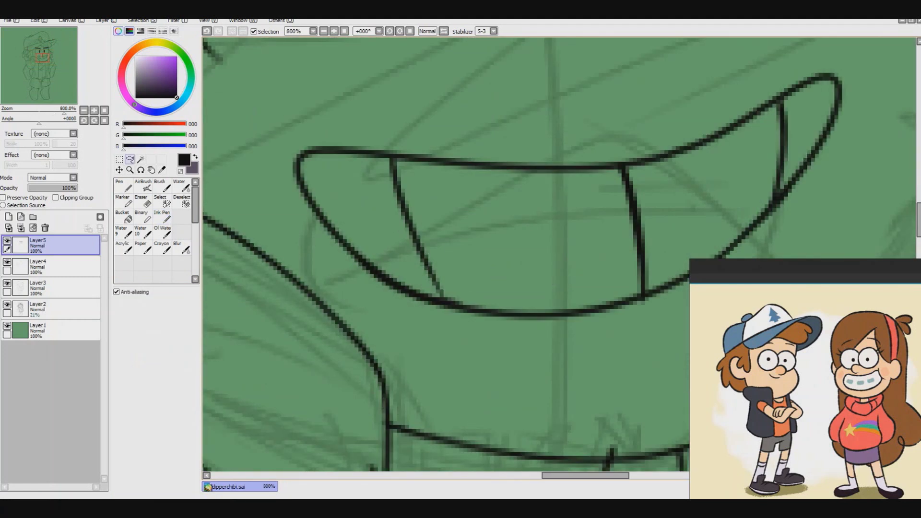
pyautogui.press('Delete')
pyautogui.press('n')
pyautogui.moveTo(403, 159)
pyautogui.mouseDown()
pyautogui.moveTo(417, 293)
pyautogui.moveTo(403, 161)
pyautogui.mouseUp()
pyautogui.hotkey('ctrl', 'z')
pyautogui.scroll(-4, 561, 254)
pyautogui.scroll(4, 561, 254)
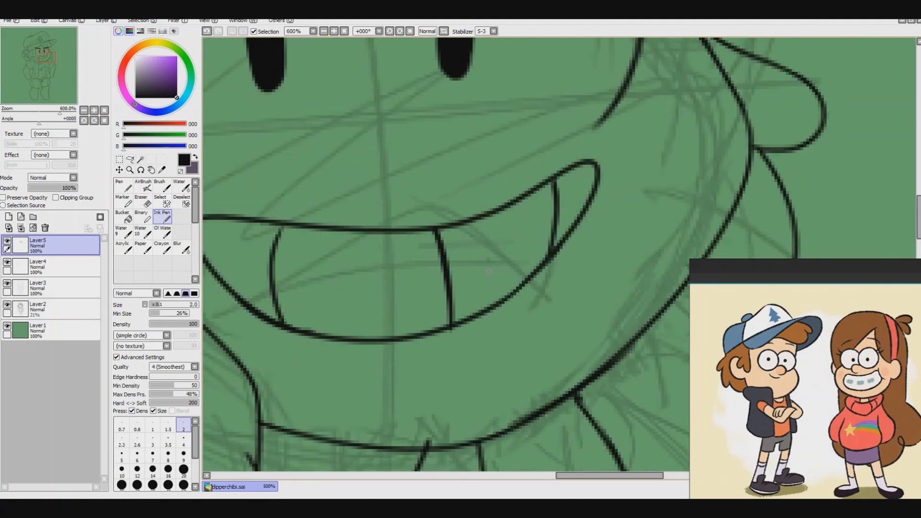
# Step: Delete the middle and right-hand tooth lines and ink them again as outward-curving lines
pyautogui.press('l')
pyautogui.press('Delete')
pyautogui.press('e')
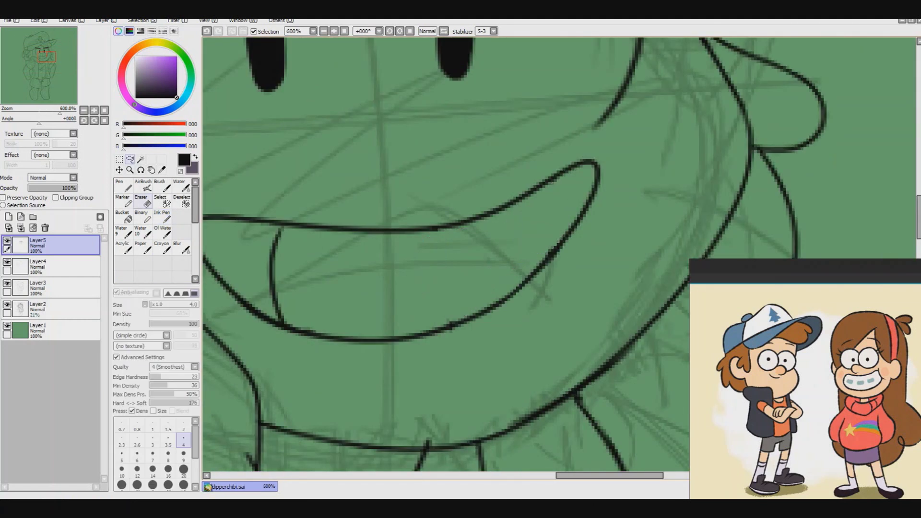
pyautogui.press('n')
pyautogui.moveTo(436, 229); pyautogui.dragTo(445, 331)
pyautogui.hotkey('ctrl', 'z')
pyautogui.moveTo(555, 177); pyautogui.dragTo(559, 250)
pyautogui.scroll(-4, 446, 254)
pyautogui.scroll(3, 446, 254)
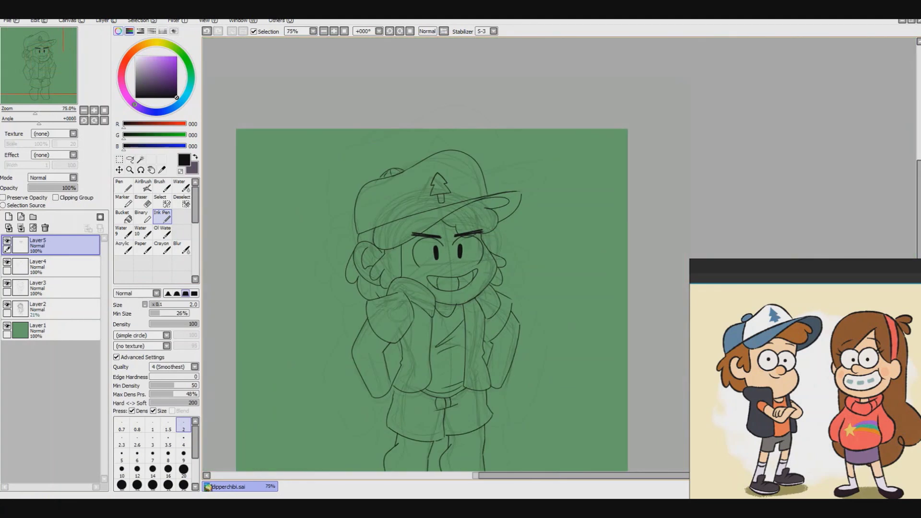
# Step: Clear the lassoed tooth linework and ink additional tooth divisions across the grin
pyautogui.scroll(3, 470, 270)
pyautogui.press('a')
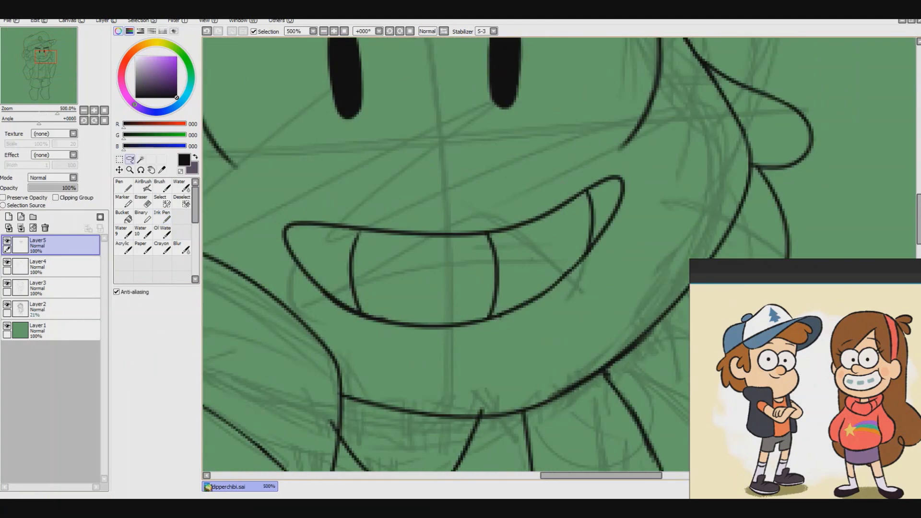
pyautogui.press('Delete')
pyautogui.hotkey('ctrl', 'd')
pyautogui.press('n')
pyautogui.moveTo(437, 234); pyautogui.dragTo(437, 325)
pyautogui.moveTo(529, 223); pyautogui.dragTo(531, 300)
pyautogui.hotkey('ctrl', 'z')
pyautogui.scroll(-4, 446, 254)
pyautogui.scroll(2, 446, 254)
pyautogui.scroll(-6, 446, 255)
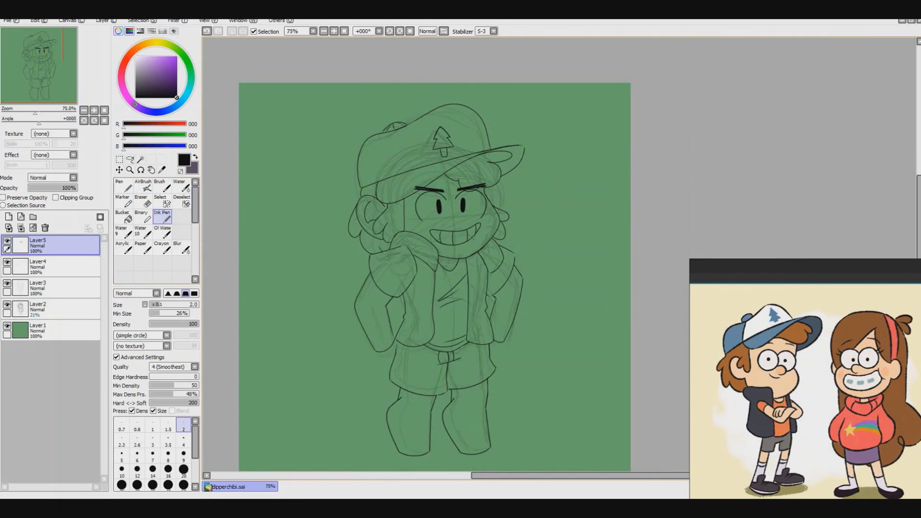
# Step: Ink a rounded tip on Layer3 that joins the upper and lower edges of the cap brim
pyautogui.scroll(6, 494, 154)
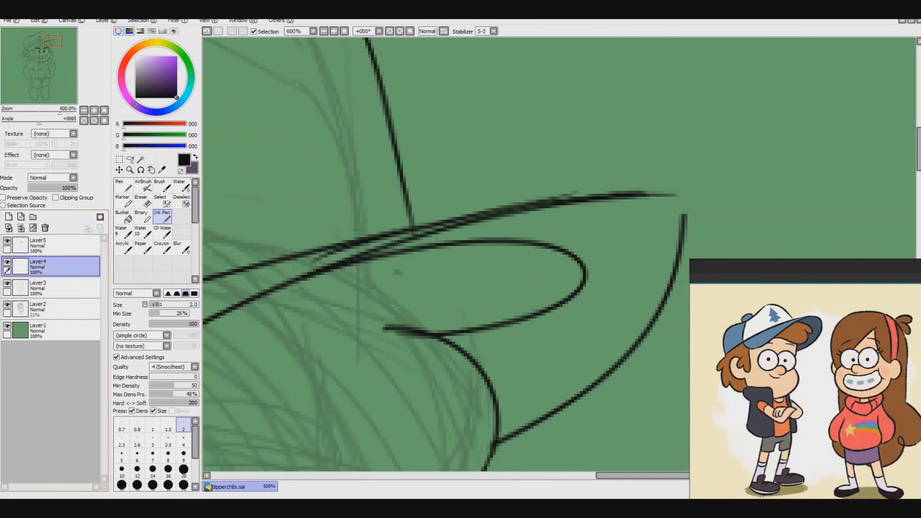
pyautogui.click(39, 287)
pyautogui.press('e')
pyautogui.moveTo(307, 254); pyautogui.dragTo(427, 227)
pyautogui.hotkey('ctrl', 'z')
pyautogui.press('n')
pyautogui.moveTo(633, 194); pyautogui.dragTo(684, 235)
pyautogui.press('e')
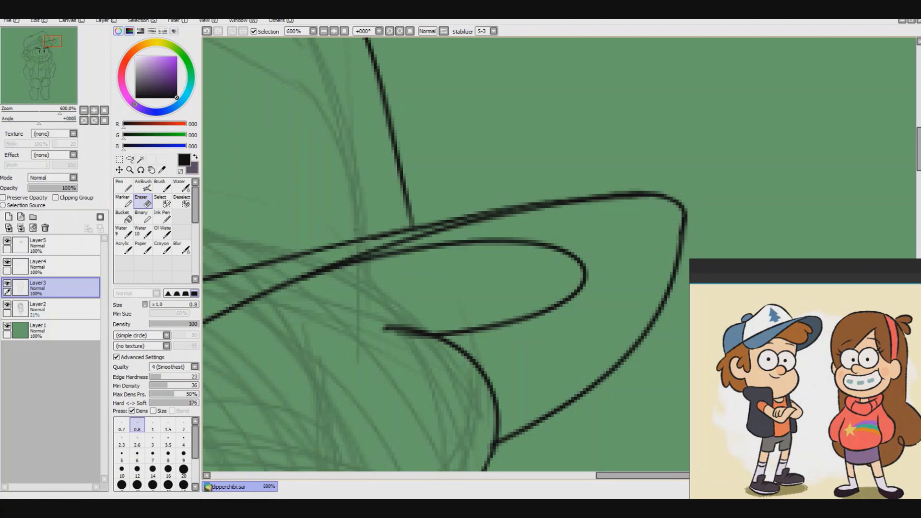
# Step: Merge Layer5 and Layer4 down into Layer3 and set the Eraser to size 4
pyautogui.scroll(-5, 446, 254)
pyautogui.scroll(3, 480, 168)
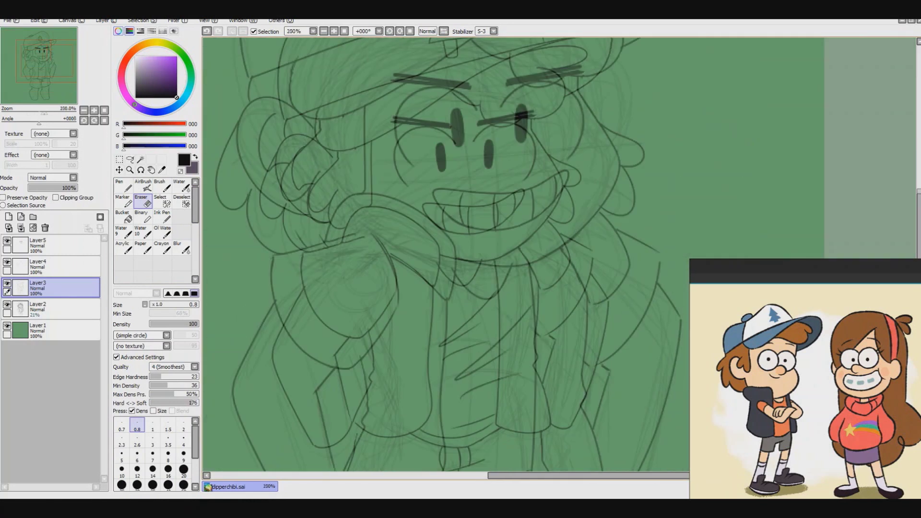
pyautogui.scroll(-3, 446, 254)
pyautogui.hotkey('ctrl', 'z')
pyautogui.hotkey('ctrl', 'z')
pyautogui.click(183, 441)
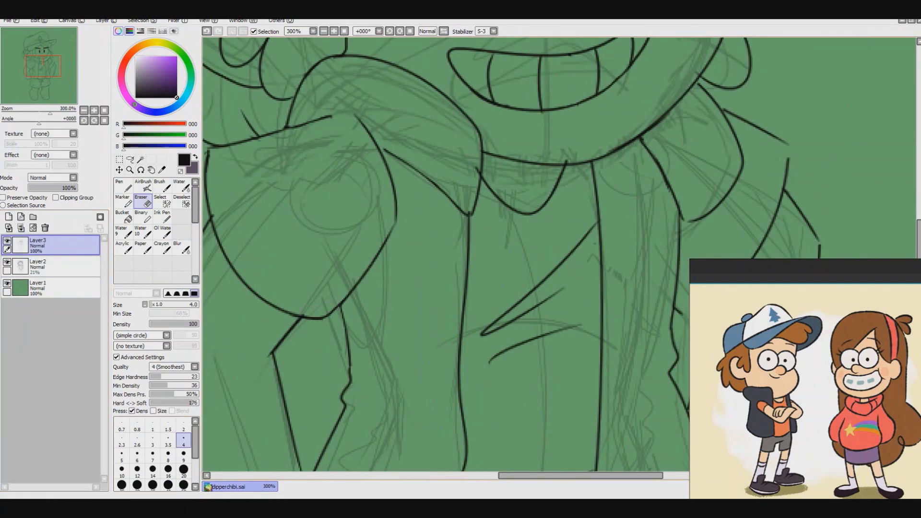
# Step: Ink a rounded shirt fold hanging below the left sleeve, inside the vest's armhole
pyautogui.press('n')
pyautogui.moveTo(353, 333); pyautogui.dragTo(408, 235)
pyautogui.hotkey('ctrl', 'z')
pyautogui.moveTo(341, 305)
pyautogui.mouseDown()
pyautogui.moveTo(367, 356)
pyautogui.moveTo(397, 245)
pyautogui.moveTo(404, 276)
pyautogui.mouseUp()
pyautogui.hotkey('ctrl', 'z')
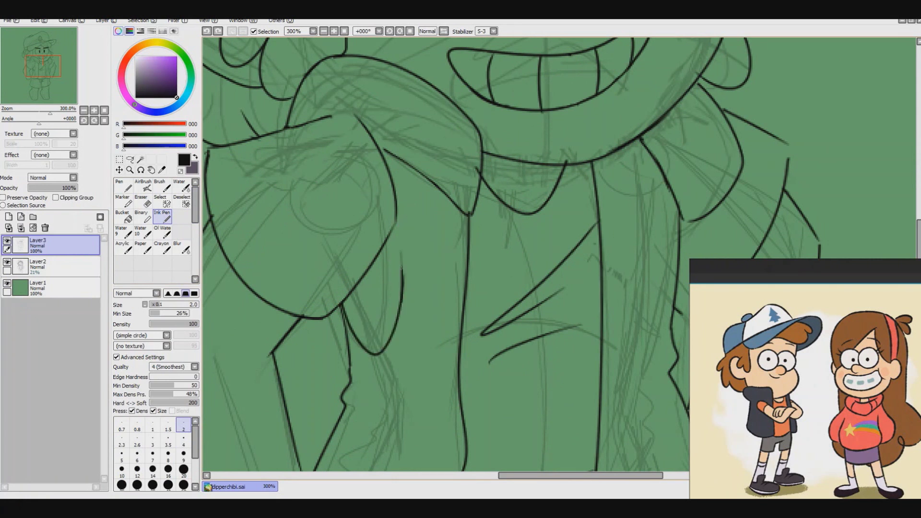
# Step: Close the open corner of the right shoulder line and erase the stray line ends around the collar
pyautogui.press('Home')
pyautogui.hotkey('ctrl', '+')
pyautogui.hotkey('ctrl', '+')
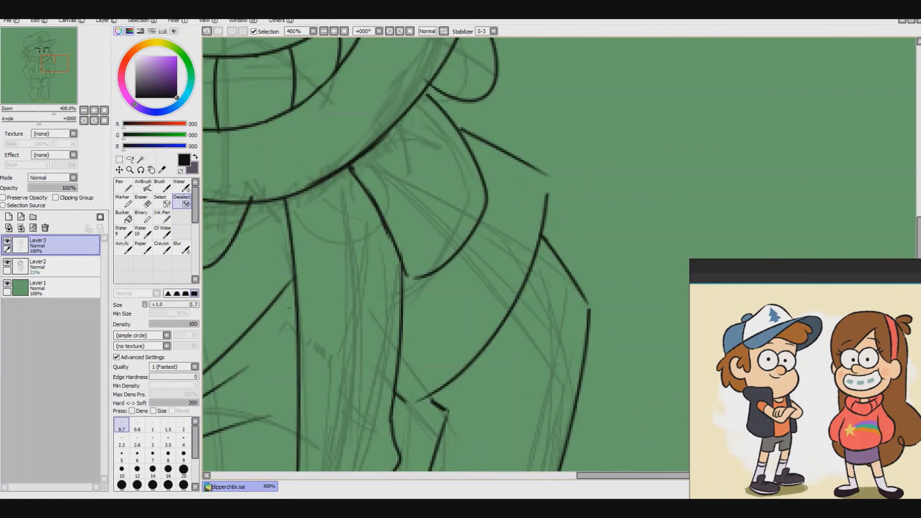
pyautogui.press('Home')
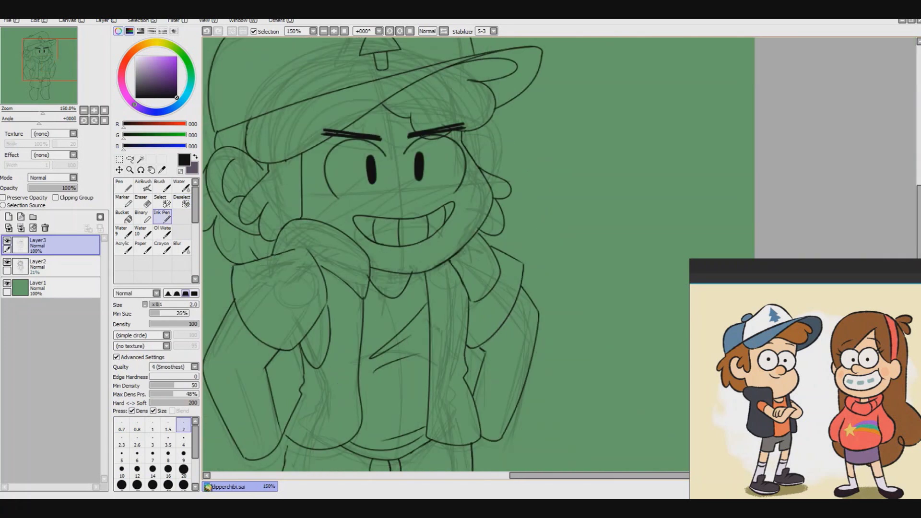
pyautogui.hotkey('ctrl', '+')
pyautogui.hotkey('ctrl', '+')
pyautogui.press('e')
pyautogui.moveTo(427, 278); pyautogui.dragTo(508, 226)
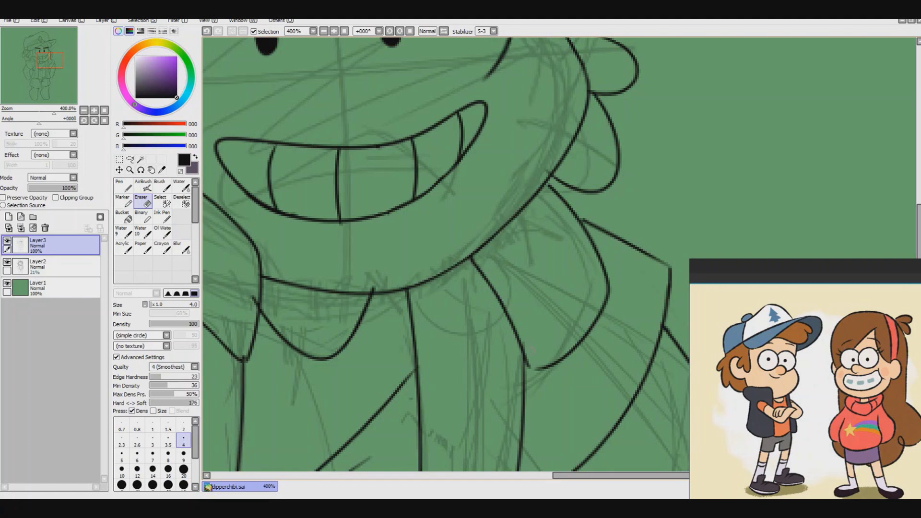
pyautogui.press('n')
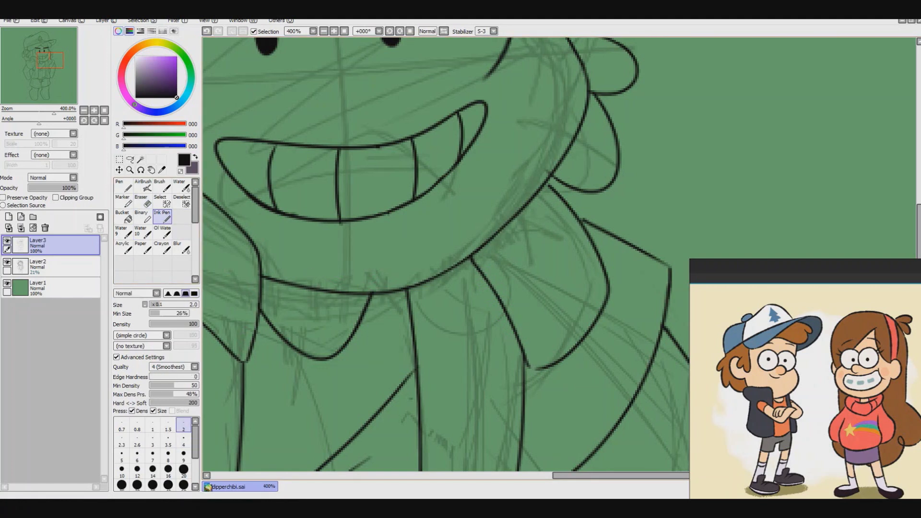
# Step: Join the broken outline across the top of the left sleeve and erase its overshooting line ends
pyautogui.scroll(-3, 562, 169)
pyautogui.scroll(4, 321, 165)
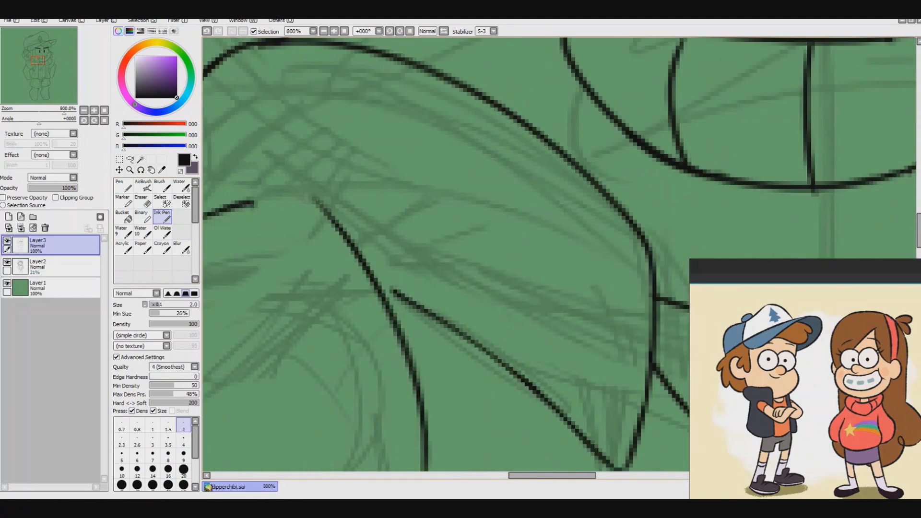
pyautogui.press('e')
pyautogui.scroll(-2, 297, 209)
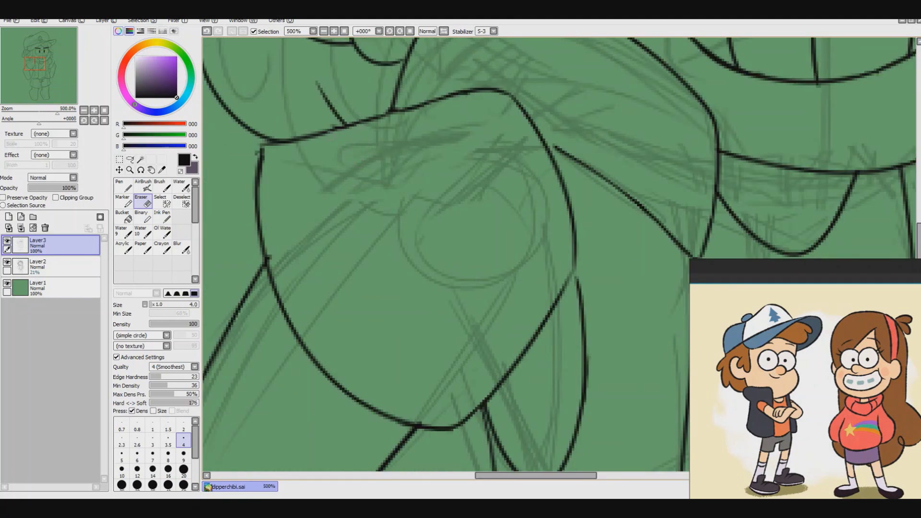
pyautogui.press('n')
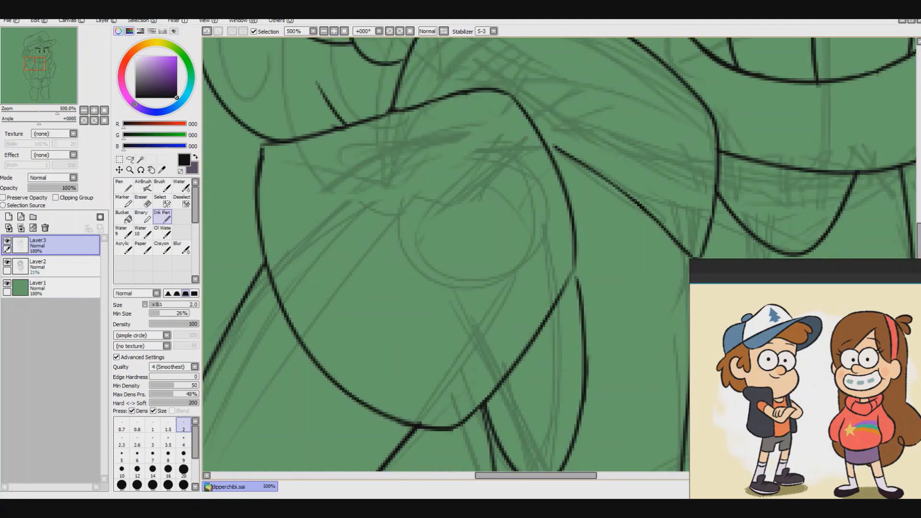
pyautogui.scroll(-4, 576, 147)
pyautogui.scroll(-3, 446, 255)
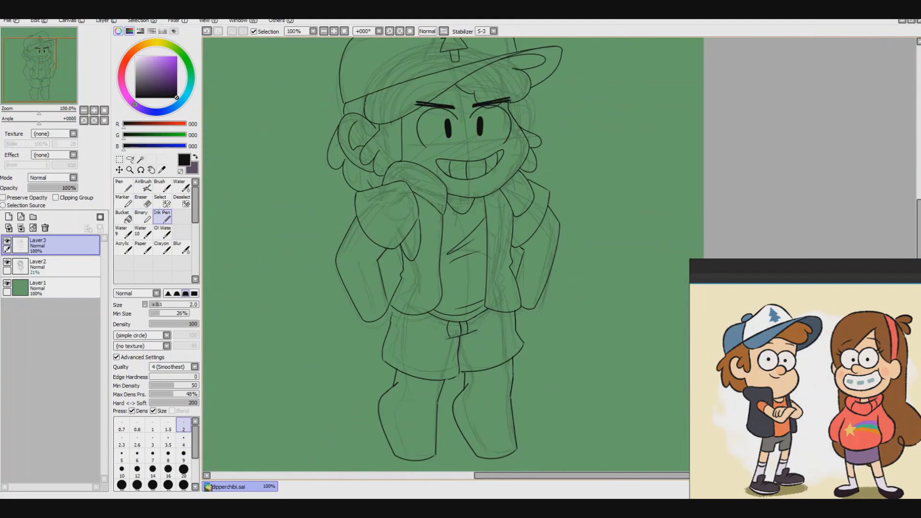
# Step: Close the gaps in the shorts' hem and tidy the line joint at their right outer corner
pyautogui.scroll(4, 446, 254)
pyautogui.press('e')
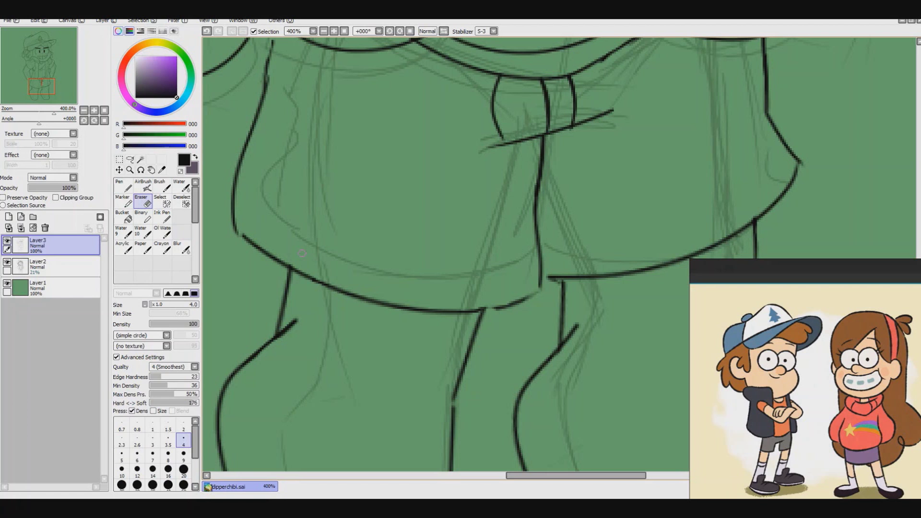
pyautogui.press('n')
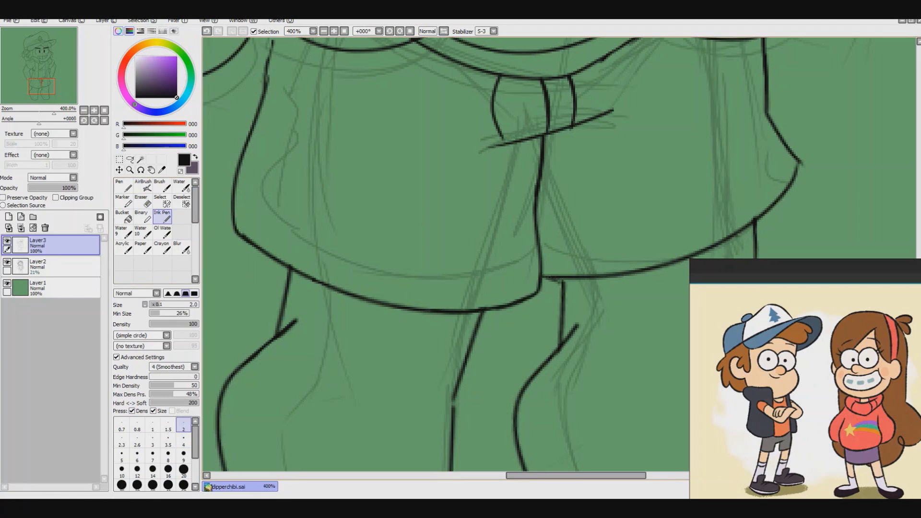
pyautogui.press('e')
pyautogui.scroll(5, 573, 275)
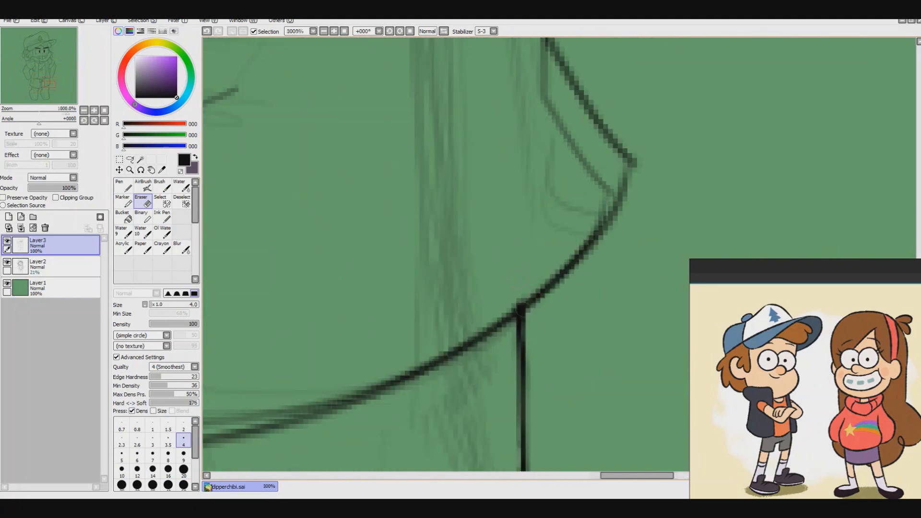
pyautogui.press('n')
pyautogui.scroll(-8, 446, 259)
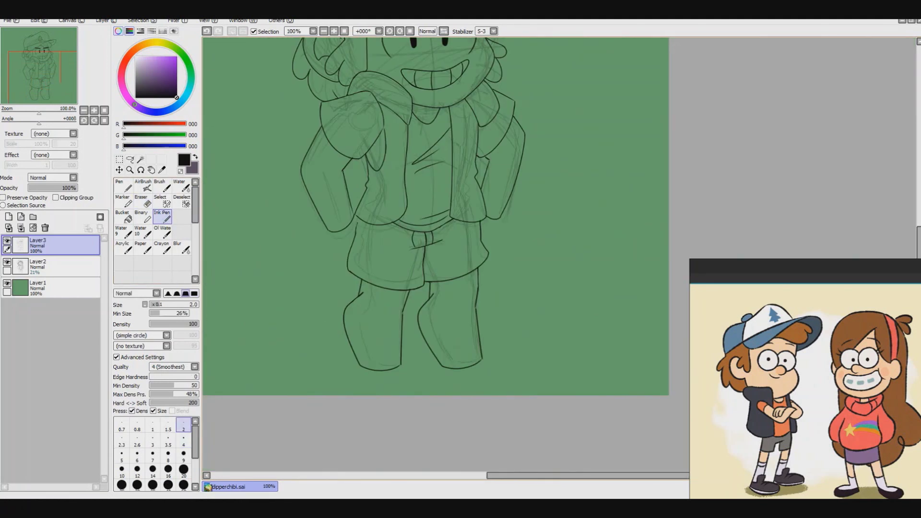
# Step: Clean up the fly linework at the centre of the shorts' waistband
pyautogui.scroll(5, 446, 259)
pyautogui.scroll(-3, 446, 259)
pyautogui.scroll(4, 446, 259)
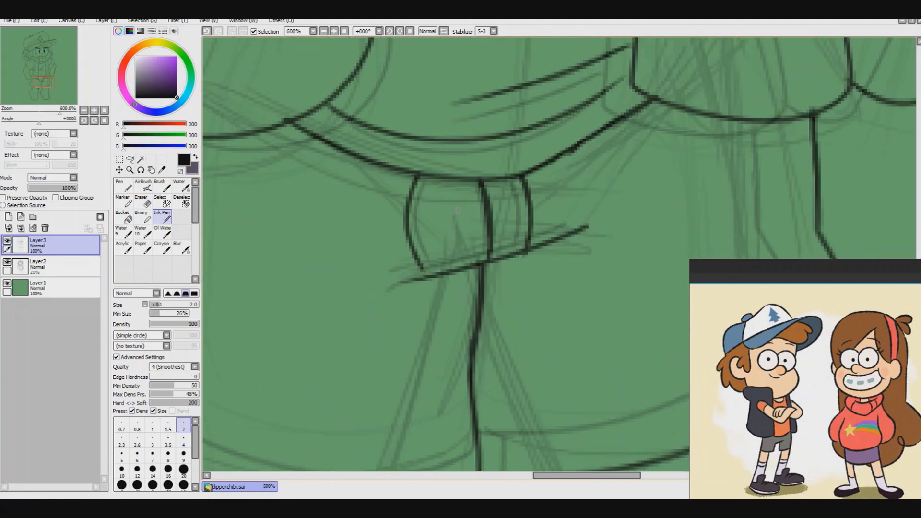
pyautogui.press('a')
pyautogui.moveTo(408, 174); pyautogui.dragTo(405, 177)
pyautogui.hotkey('ctrl', 'd')
pyautogui.press('e')
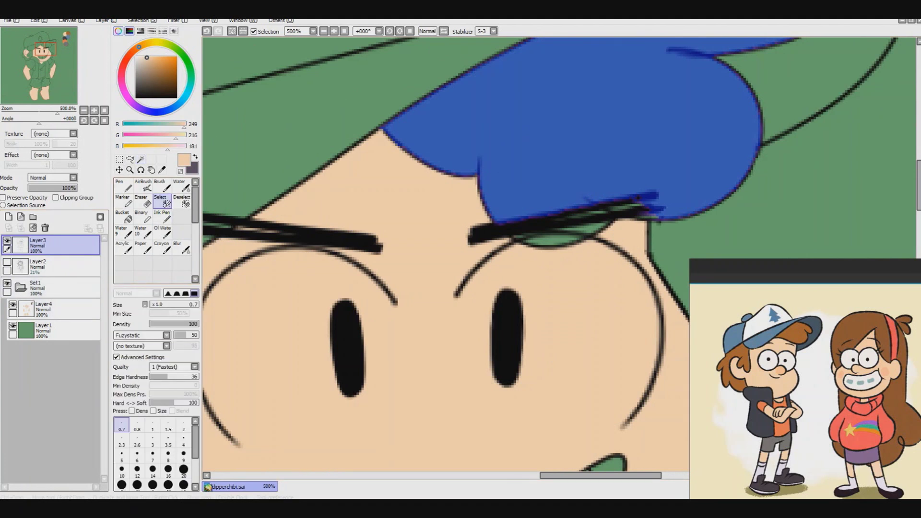
# Step: Refine the hair selection on Layer3 around the eyebrow, the ear and the side tufts with the Select pen
pyautogui.moveTo(520, 218); pyautogui.dragTo(568, 217)
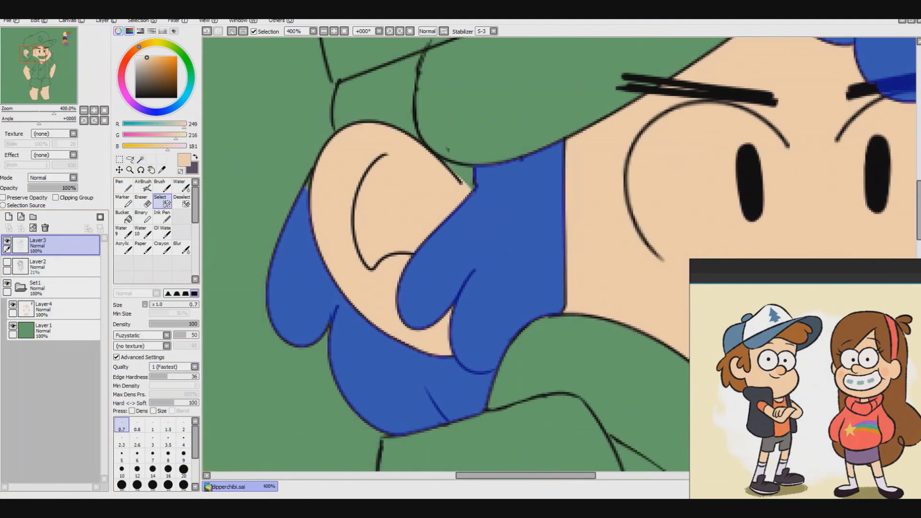
pyautogui.hotkey('ctrl', '+')
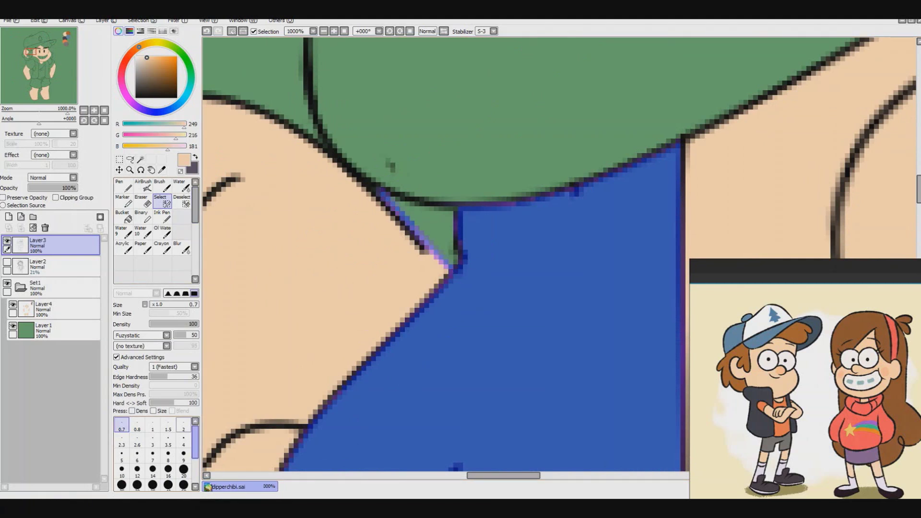
pyautogui.moveTo(380, 189); pyautogui.dragTo(449, 263)
pyautogui.moveTo(407, 198); pyautogui.dragTo(455, 242)
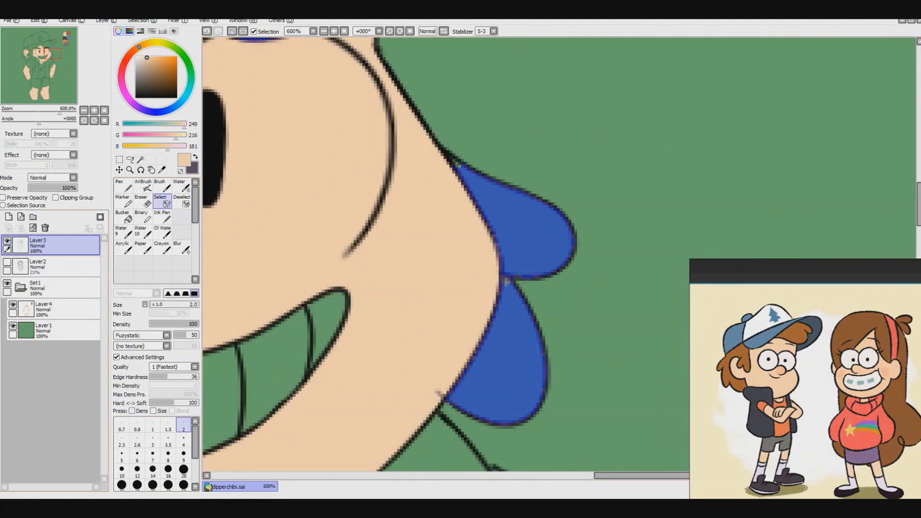
pyautogui.hotkey('ctrl', '-')
pyautogui.hotkey('ctrl', '-')
pyautogui.hotkey('ctrl', '-')
pyautogui.hotkey('ctrl', '-')
pyautogui.hotkey('ctrl', '-')
pyautogui.hotkey('ctrl', '-')
pyautogui.hotkey('ctrl', '-')
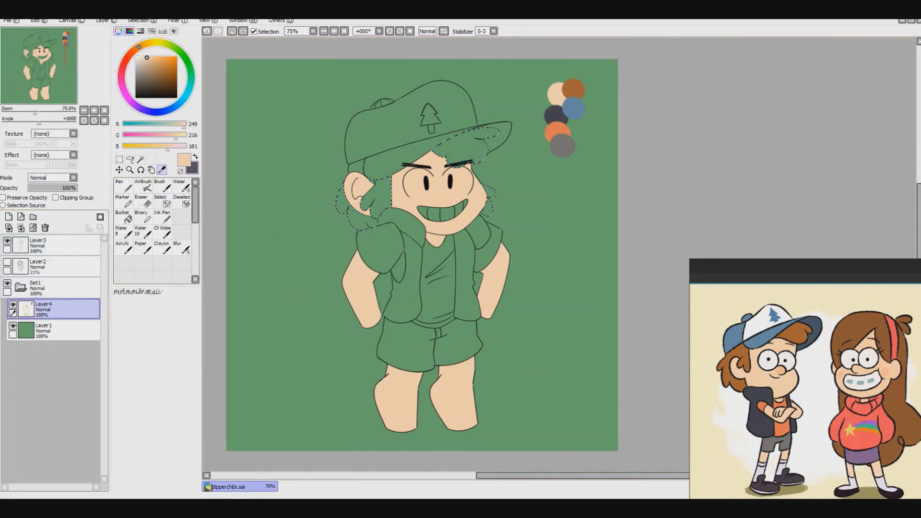
# Step: Fill the selected hair on Layer4 with the palette's brown using a size 350 Ink Pen
pyautogui.click(573, 90)
pyautogui.click(162, 215)
pyautogui.click(183, 466)
pyautogui.moveTo(475, 144); pyautogui.dragTo(388, 236)
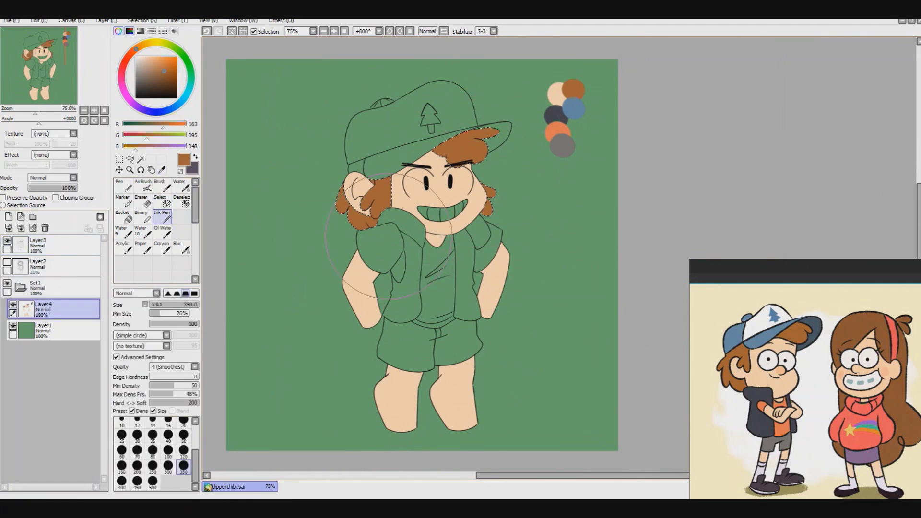
# Step: Select the vest's hood and both front panels from the Layer3 line art and touch up the selection edges
pyautogui.click(52, 244)
pyautogui.click(140, 159)
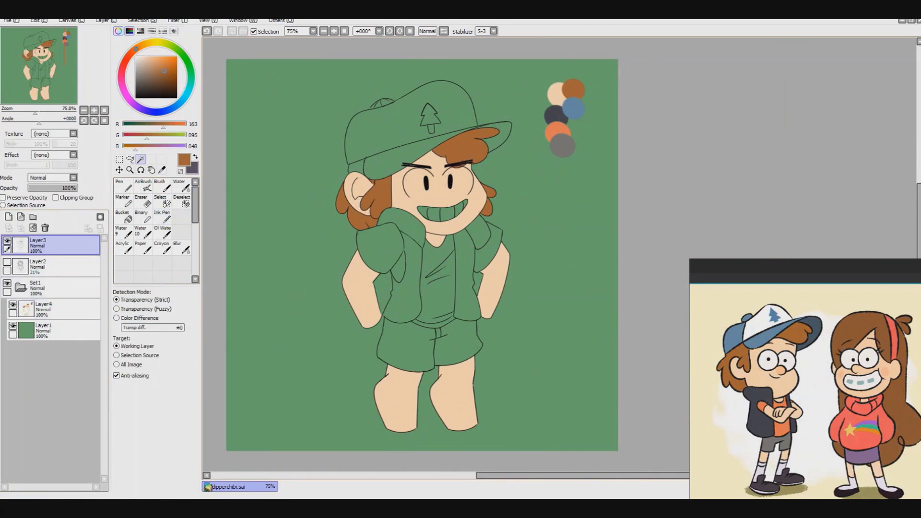
pyautogui.hotkey('ctrl', '+')
pyautogui.hotkey('ctrl', '-')
pyautogui.moveTo(379, 216); pyautogui.dragTo(379, 336)
pyautogui.moveTo(468, 235); pyautogui.dragTo(468, 340)
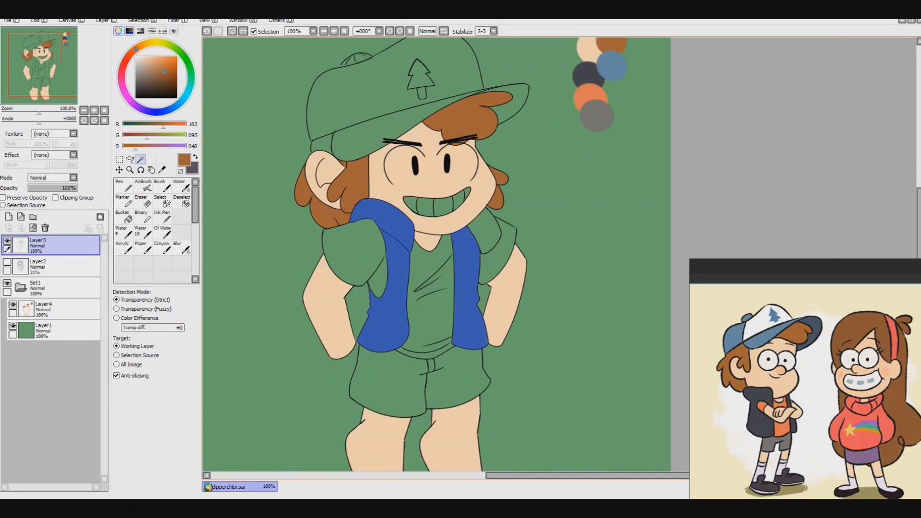
pyautogui.hotkey('ctrl', '+')
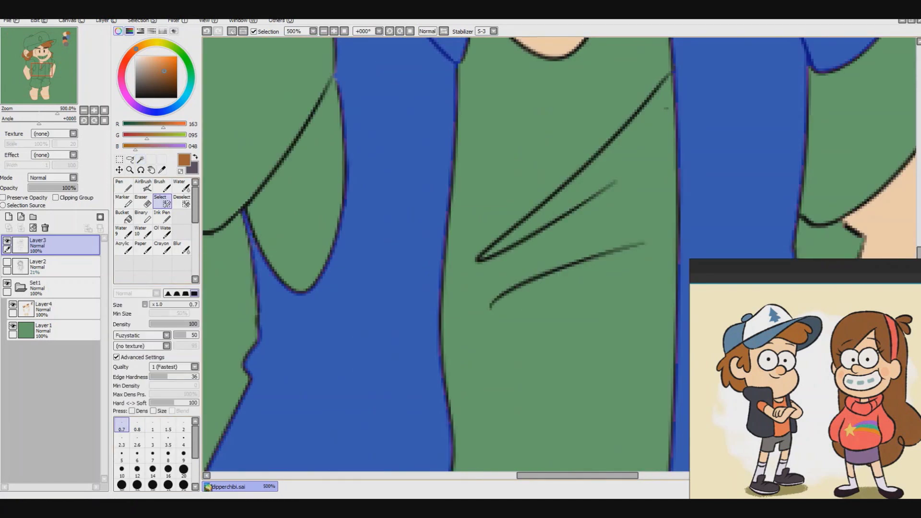
pyautogui.hotkey('ctrl', '-')
pyautogui.hotkey('ctrl', '+')
pyautogui.hotkey('ctrl', '+')
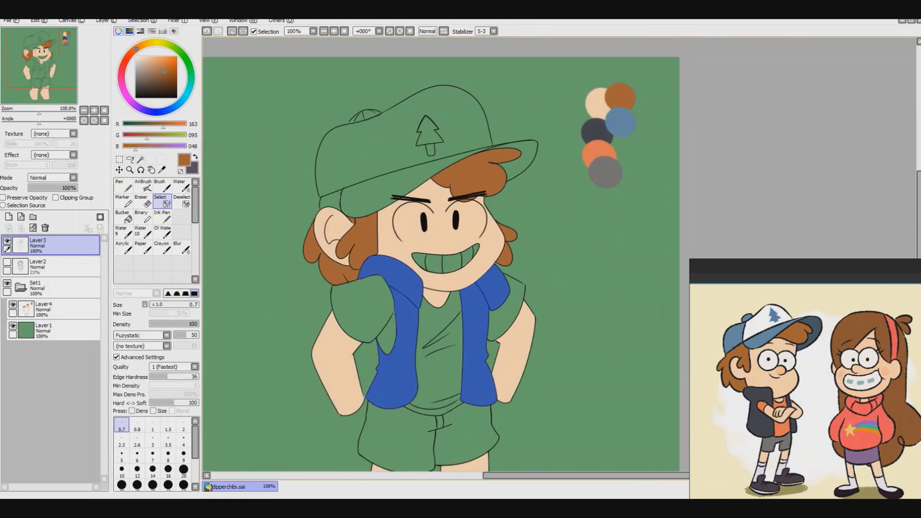
# Step: Fill the selected vest on Layer4 with the palette's dark grey using the Ink Pen
pyautogui.click(43, 309)
pyautogui.click(162, 216)
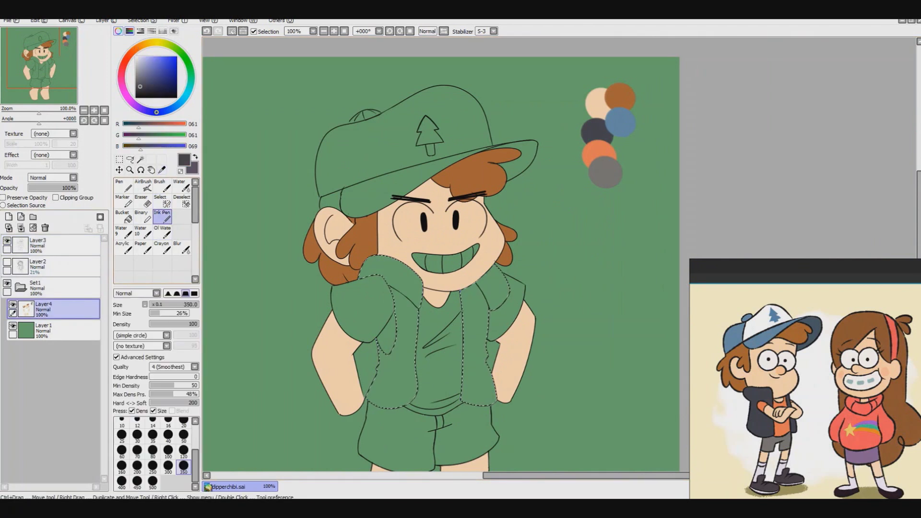
pyautogui.moveTo(379, 288); pyautogui.dragTo(484, 384)
# Step: Select the T-shirt body and both sleeves from the Layer3 line art with the Magic Wand
pyautogui.click(38, 245)
pyautogui.click(140, 158)
pyautogui.moveTo(432, 297); pyautogui.dragTo(437, 403)
pyautogui.moveTo(345, 288); pyautogui.dragTo(509, 298)
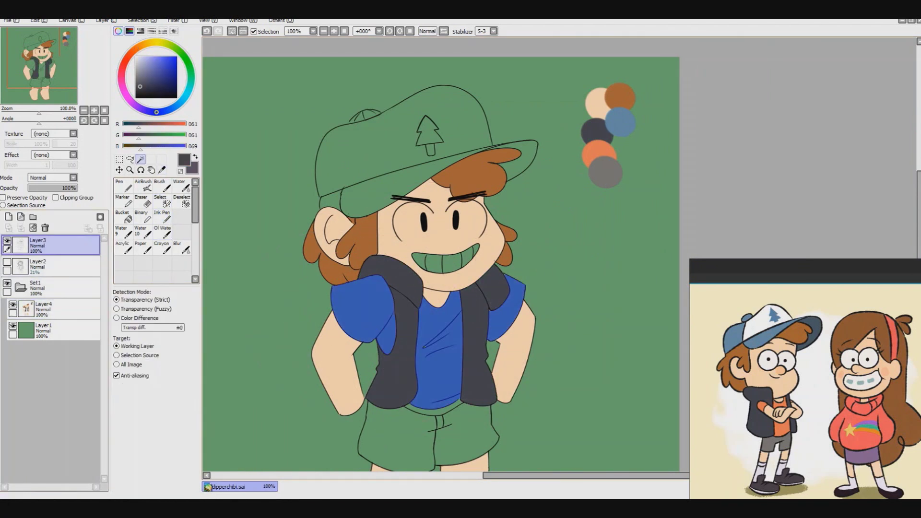
pyautogui.hotkey('ctrl', '+')
pyautogui.hotkey('ctrl', '+')
pyautogui.hotkey('ctrl', '+')
pyautogui.hotkey('ctrl', '+')
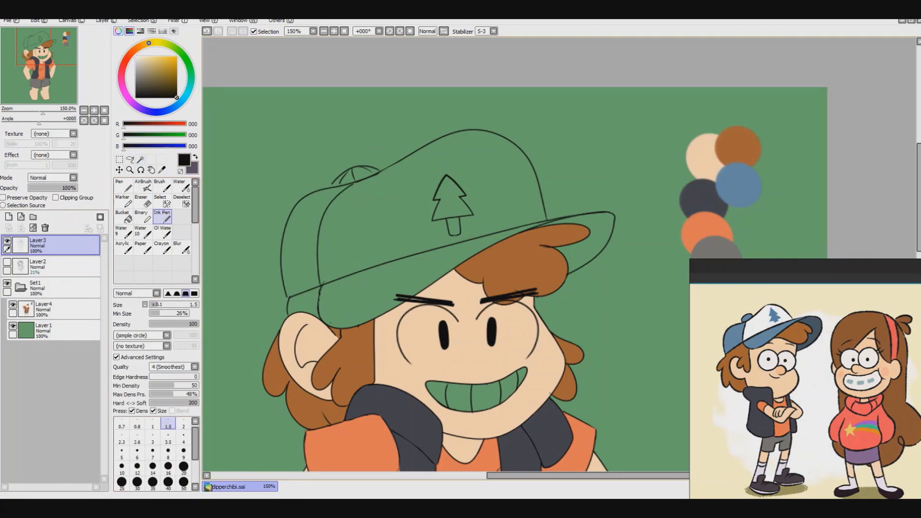
# Step: Clean the line joints at the back of the cap and select the cap's back panel and brim with the Magic Wand
pyautogui.scroll(5, 334, 161)
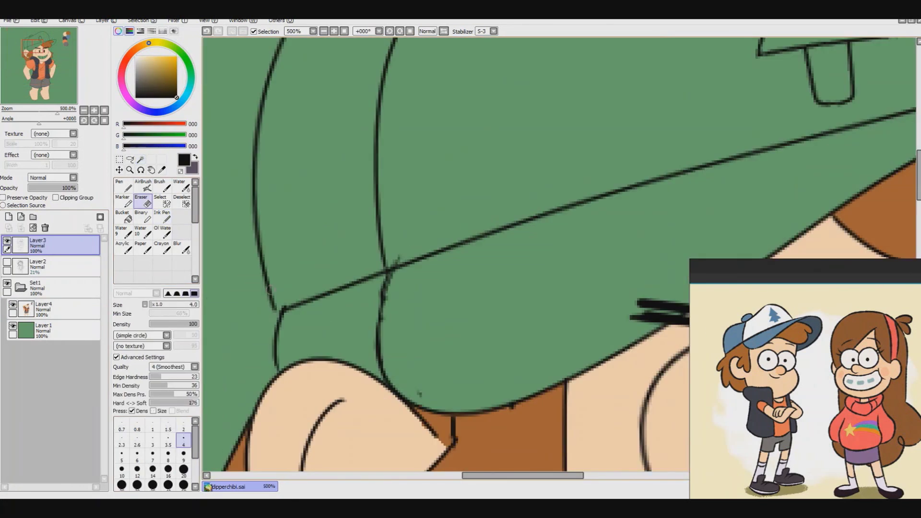
pyautogui.press('e')
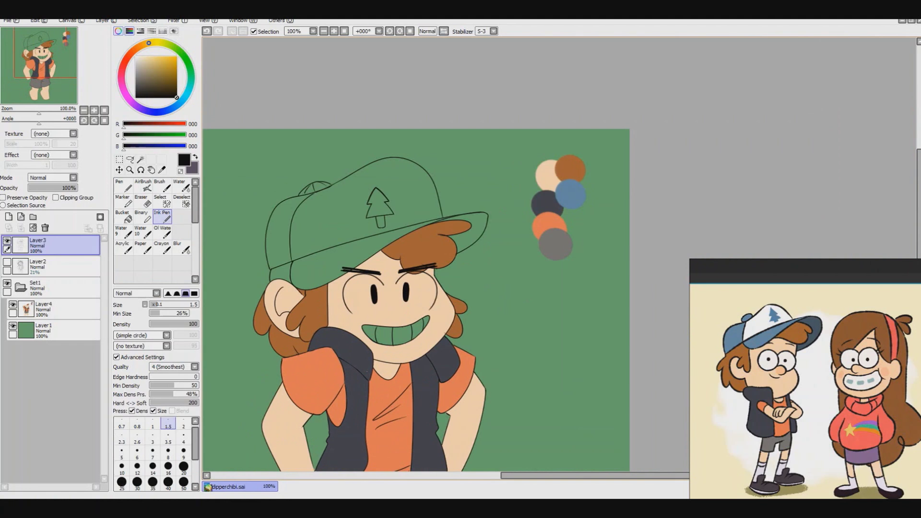
pyautogui.press('w')
pyautogui.click(278, 225)
pyautogui.click(364, 254)
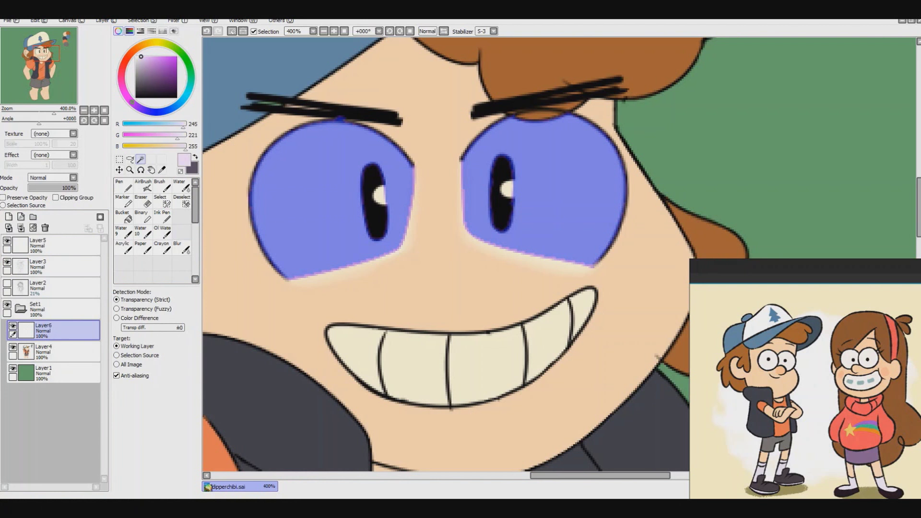
# Step: Shade the upper and outer edges of the selected eyes with pale lavender on Layer6 and soften it with a size 14 Blur
pyautogui.moveTo(473, 152)
pyautogui.mouseDown()
pyautogui.moveTo(616, 182)
pyautogui.moveTo(589, 261)
pyautogui.mouseUp()
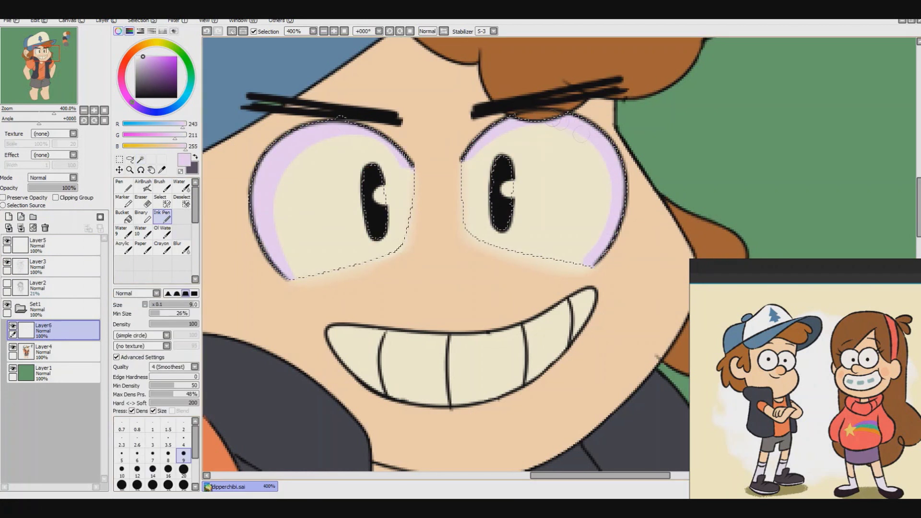
pyautogui.click(182, 247)
pyautogui.click(152, 461)
pyautogui.moveTo(276, 230); pyautogui.dragTo(283, 251)
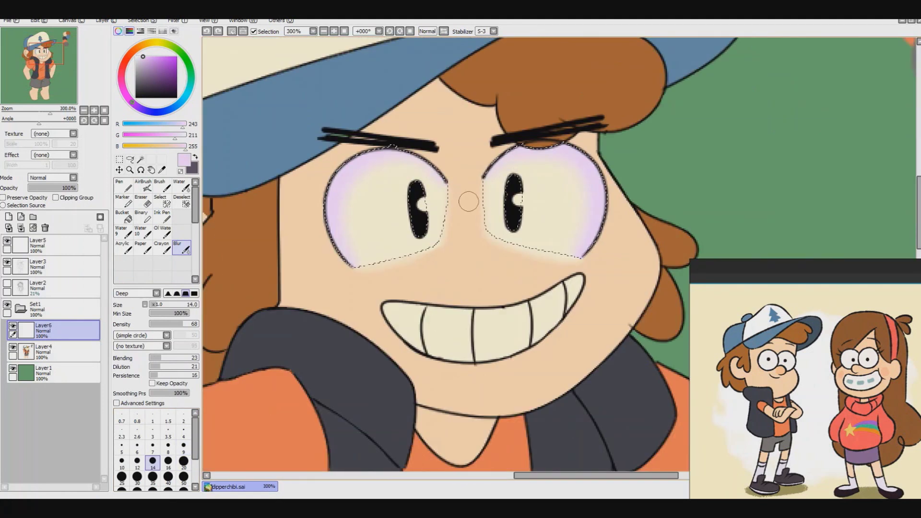
# Step: Drop the eye selection and set the Eraser to size 20 on Layer6
pyautogui.click(144, 202)
pyautogui.click(183, 469)
pyautogui.scroll(-5, 575, 201)
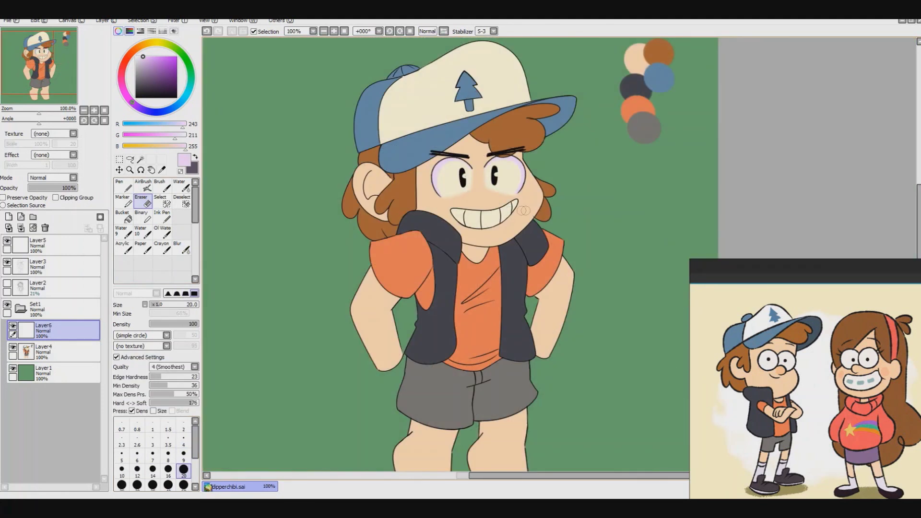
# Step: Replace the lavender shading in the selected eyes with light blue using a size 20 AirBrush, softening it with a size 50 Blur
pyautogui.scroll(3, 524, 197)
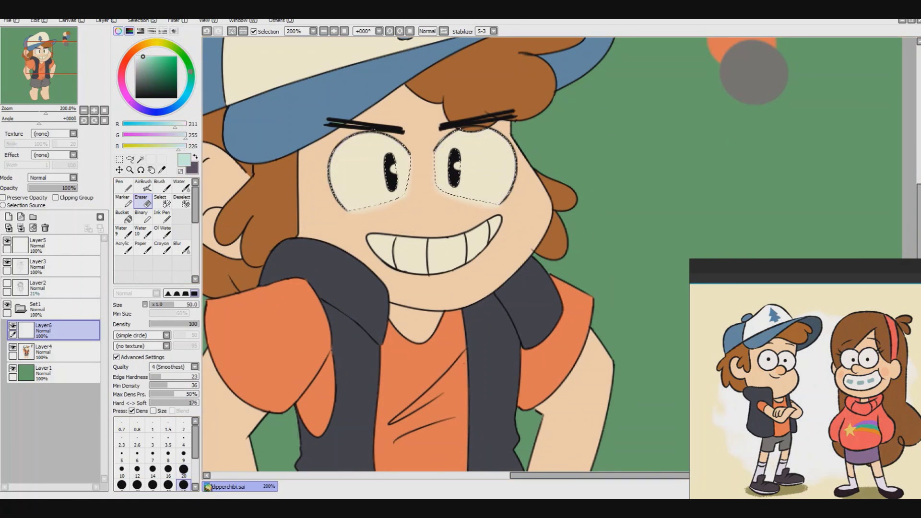
pyautogui.press('v')
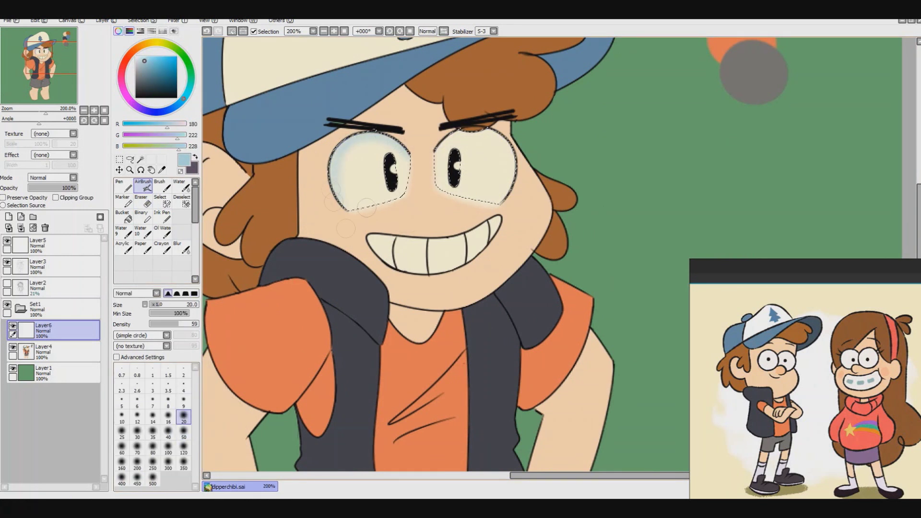
pyautogui.press('b')
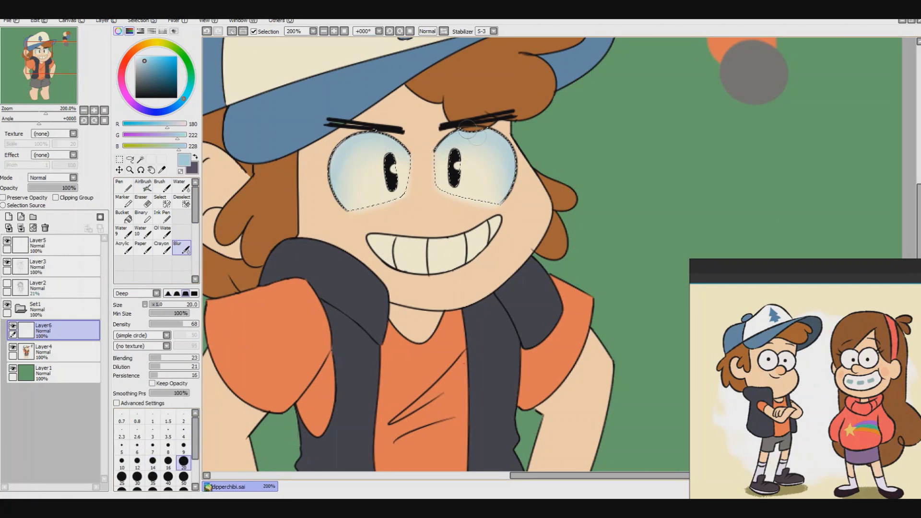
pyautogui.press('e')
pyautogui.press('e')
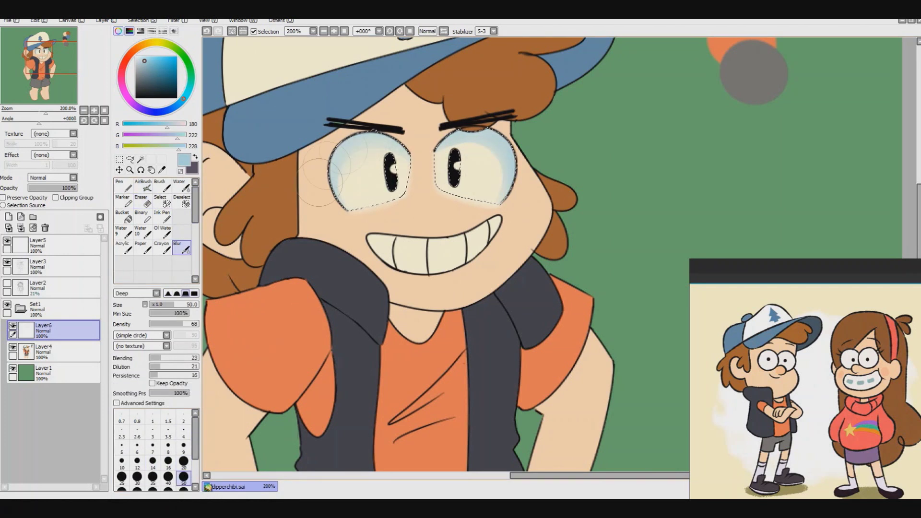
pyautogui.press('e')
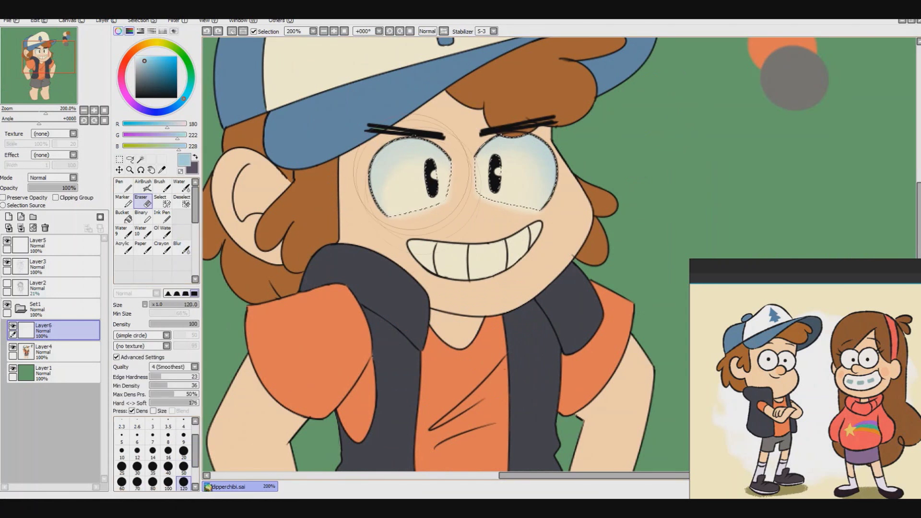
# Step: Tint the selected eyes pale grey-green with a size 120 AirBrush, clear their centres with a size 50 Eraser and soften the edges
pyautogui.press('v')
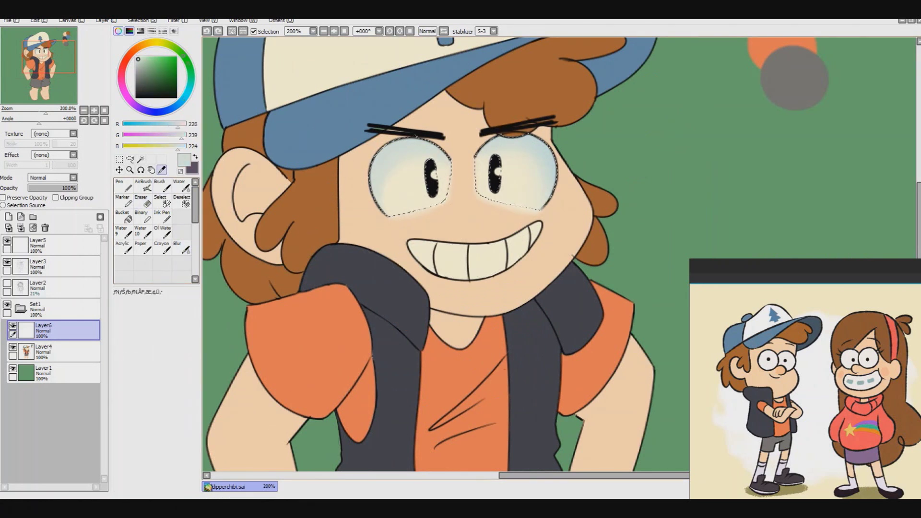
pyautogui.click(184, 447)
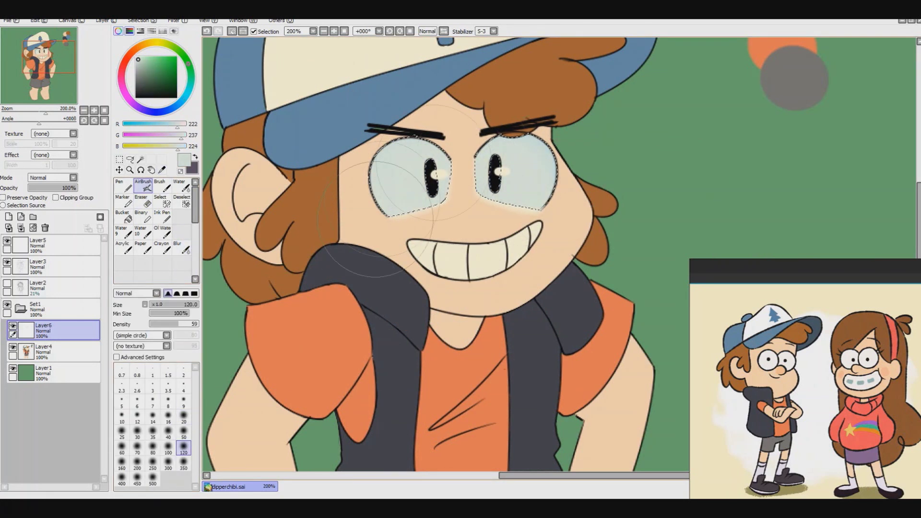
pyautogui.press('e')
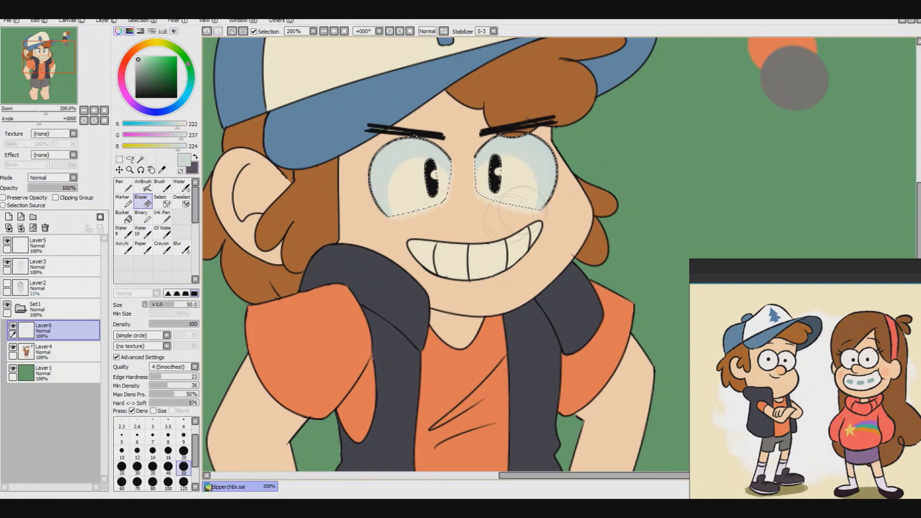
pyautogui.scroll(-3, 504, 215)
pyautogui.scroll(3, 503, 216)
pyautogui.press('b')
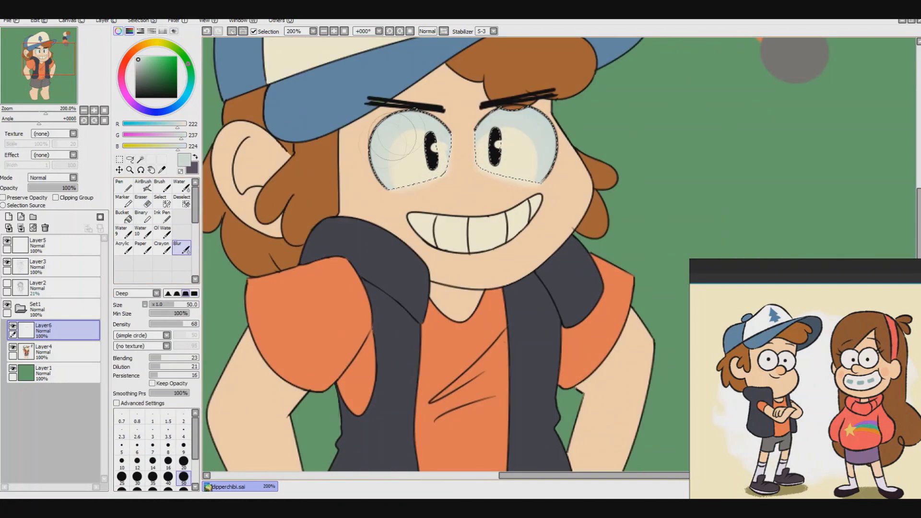
pyautogui.scroll(-3, 521, 170)
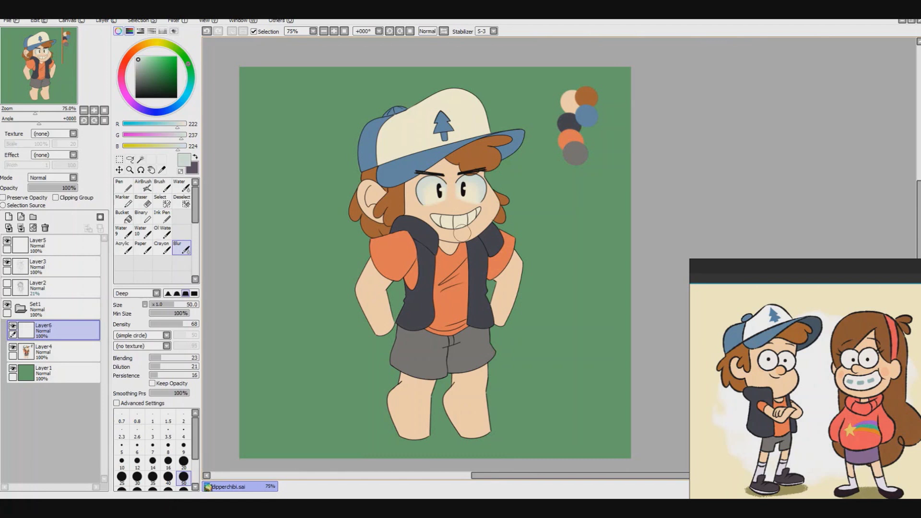
# Step: Select all the teeth from the Layer3 line art with the Magic Wand
pyautogui.scroll(5, 462, 232)
pyautogui.click(38, 245)
pyautogui.click(141, 159)
pyautogui.click(336, 249)
pyautogui.click(38, 266)
pyautogui.click(316, 250)
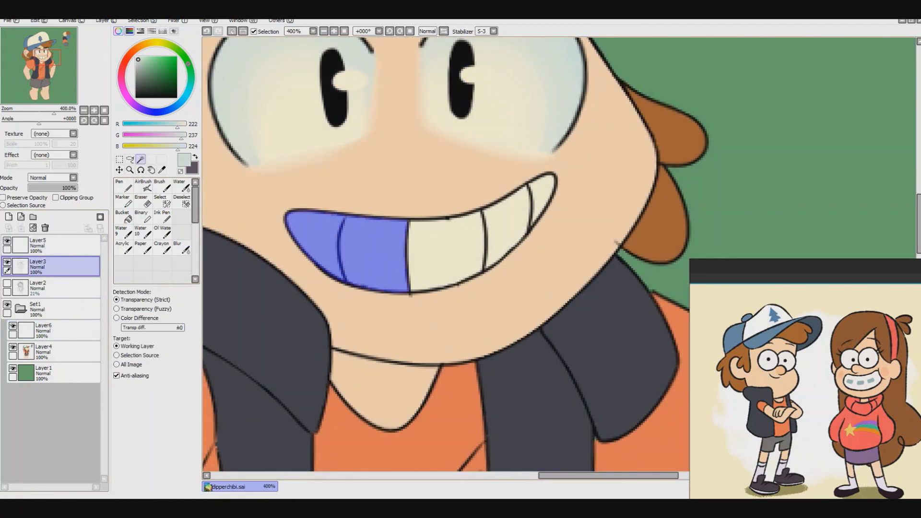
pyautogui.click(446, 252)
pyautogui.click(162, 200)
pyautogui.scroll(-2, 480, 240)
# Step: Shade the edges of the selected teeth pale grey-green on Layer6 with a size 20 AirBrush
pyautogui.click(43, 330)
pyautogui.click(143, 185)
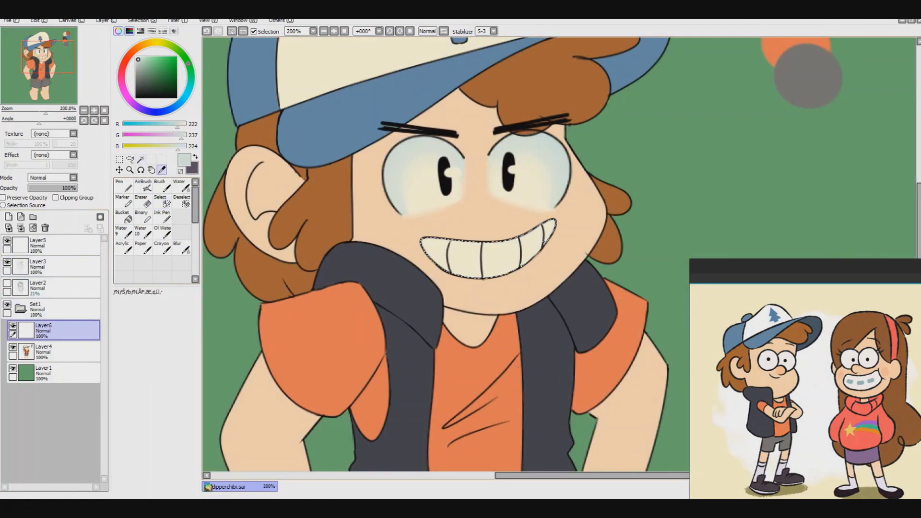
pyautogui.click(183, 431)
pyautogui.press('[')
pyautogui.press('[')
pyautogui.press('[')
pyautogui.press('[')
pyautogui.press('[')
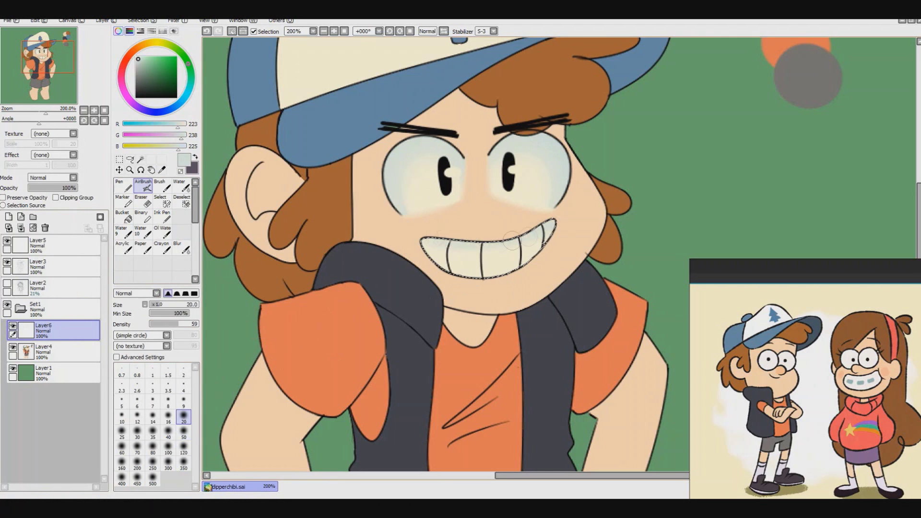
pyautogui.scroll(-2, 566, 213)
pyautogui.scroll(2, 357, 231)
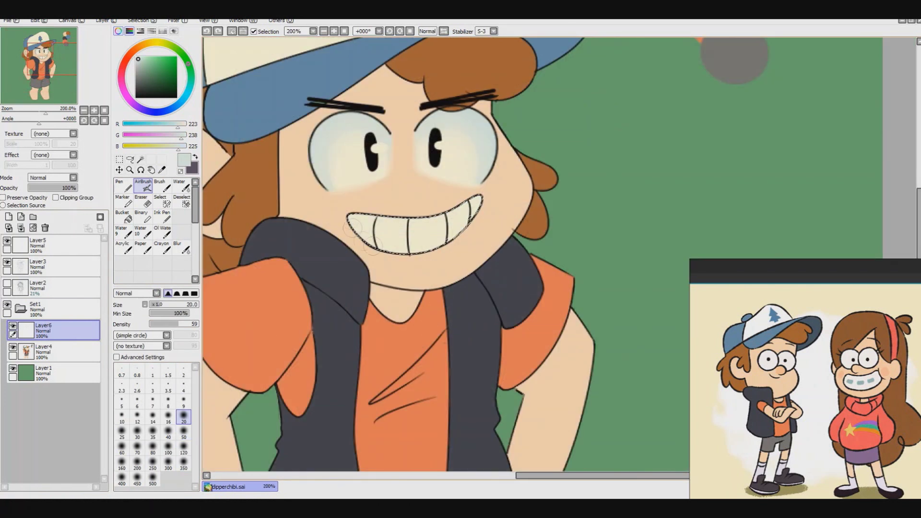
# Step: Refine the shading around the teeth with a size 9 AirBrush and drop the selection
pyautogui.moveTo(473, 206)
pyautogui.mouseDown()
pyautogui.moveTo(410, 195)
pyautogui.moveTo(365, 218)
pyautogui.mouseUp()
pyautogui.press('[')
pyautogui.press('[')
pyautogui.press('[')
pyautogui.press('[')
pyautogui.press('[')
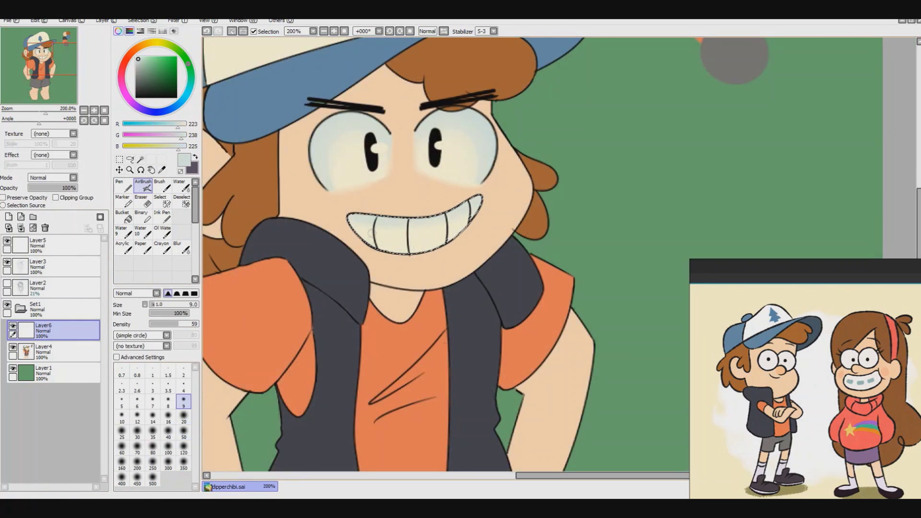
pyautogui.hotkey('ctrl', 'd')
pyautogui.scroll(-3, 415, 221)
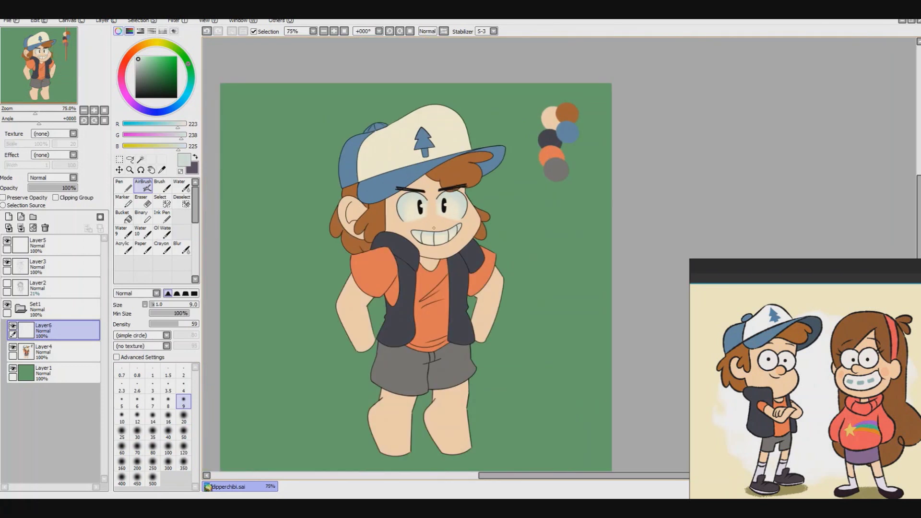
pyautogui.scroll(1, 454, 290)
pyautogui.click(8, 216)
pyautogui.click(154, 43)
pyautogui.click(176, 56)
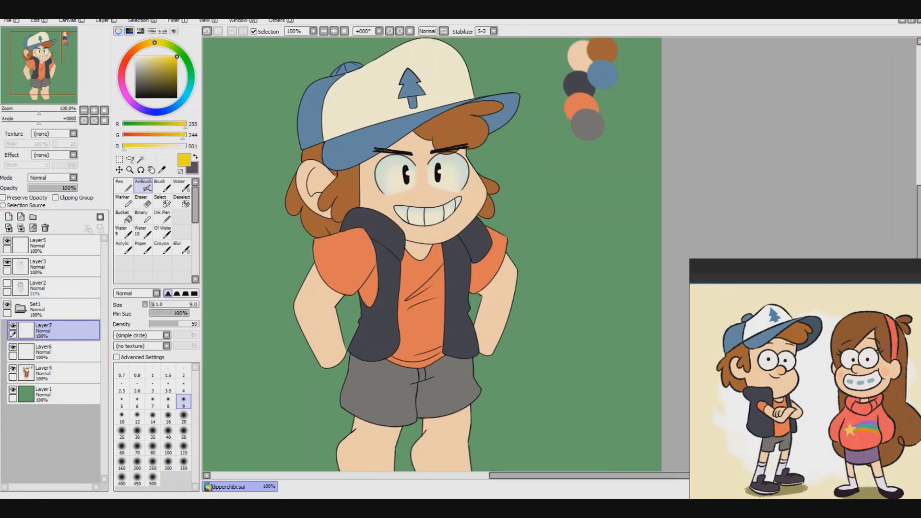
pyautogui.click(162, 216)
pyautogui.scroll(-1, 223, 422)
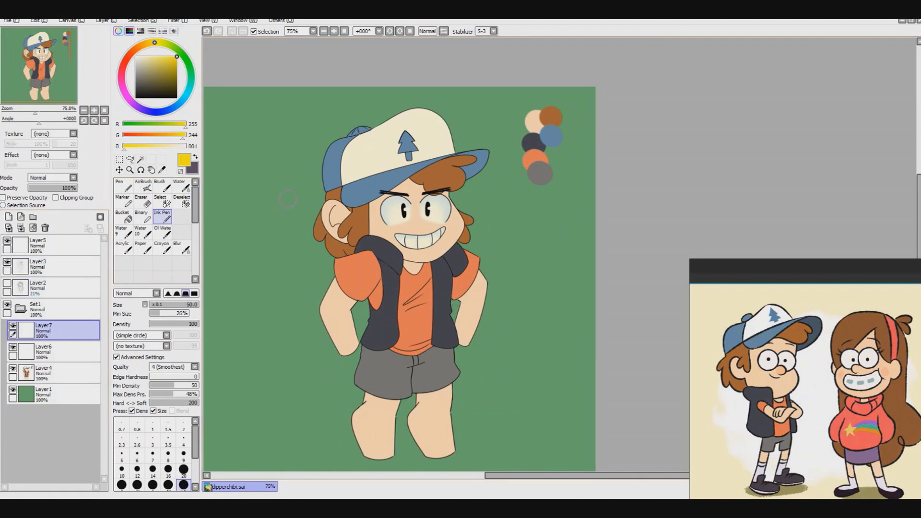
pyautogui.scroll(-1, 539, 211)
pyautogui.scroll(1, 539, 211)
pyautogui.hotkey('ctrl', 'z')
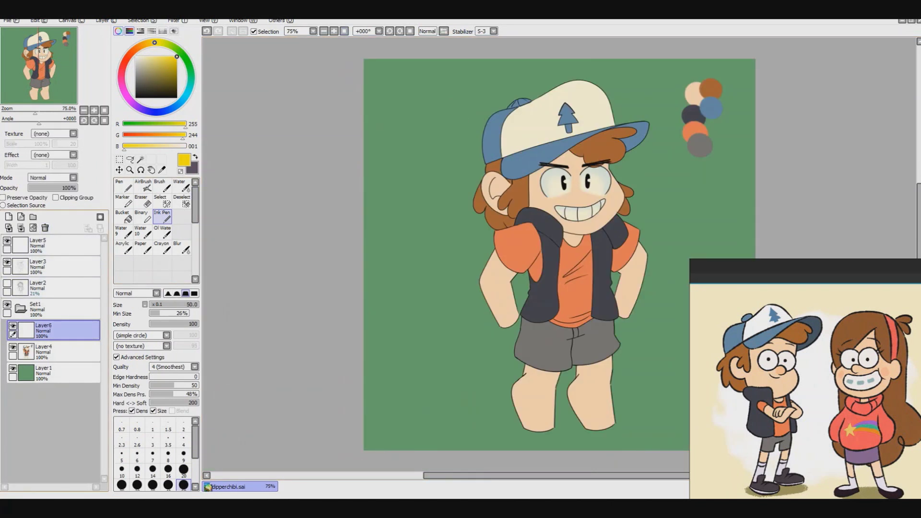
# Step: Shift the eye and teeth shading on Layer6 to lavender using Hue and Saturation, with saturation at +34
pyautogui.hotkey('ctrl', 'u')
pyautogui.moveTo(311, 229); pyautogui.dragTo(313, 229)
pyautogui.moveTo(290, 244); pyautogui.dragTo(288, 244)
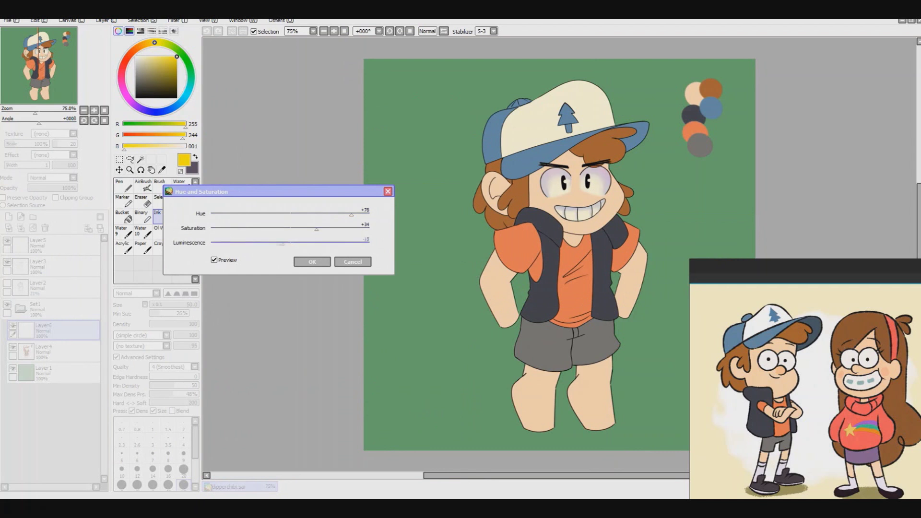
pyautogui.moveTo(351, 215); pyautogui.dragTo(212, 215)
pyautogui.moveTo(288, 244)
pyautogui.mouseDown()
pyautogui.moveTo(347, 215)
pyautogui.moveTo(336, 215)
pyautogui.mouseUp()
pyautogui.moveTo(283, 244); pyautogui.dragTo(278, 244)
pyautogui.press('Return')
# Step: Brighten the lavender shading on Layer6 by setting its Luminescence to +10
pyautogui.scroll(3, 550, 258)
pyautogui.hotkey('ctrl', 'u')
pyautogui.moveTo(290, 244); pyautogui.dragTo(298, 244)
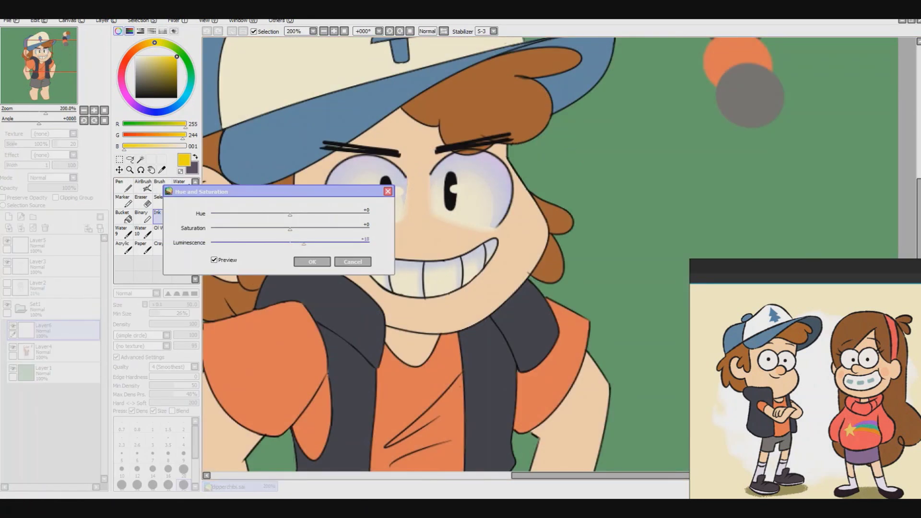
pyautogui.press('Return')
pyautogui.scroll(-3, 538, 159)
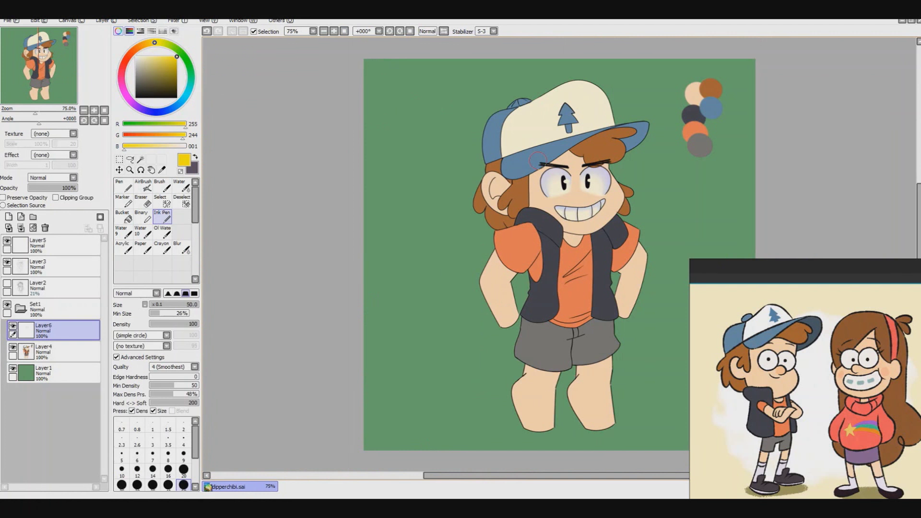
# Step: Add Layer7 above Layer6 and Layer8 on top, and hatch black blush lines across the nose and cheeks with a size 1.5 Ink Pen
pyautogui.click(9, 216)
pyautogui.click(53, 245)
pyautogui.click(9, 216)
pyautogui.click(176, 97)
pyautogui.click(168, 425)
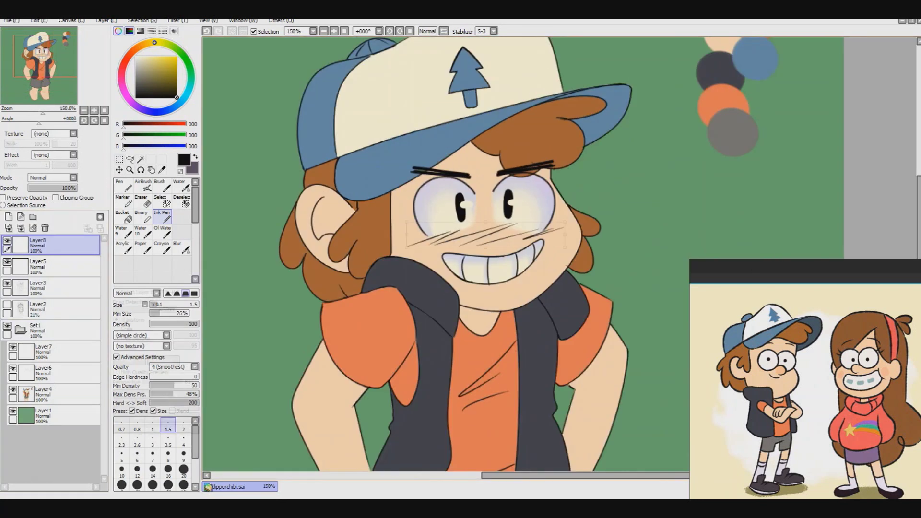
pyautogui.hotkey('ctrl', 't')
pyautogui.press('Return')
# Step: Paint a salmon-pink blush across the cheeks and nose on Layer7 with a size 50 AirBrush and soften it with Blur
pyautogui.click(52, 351)
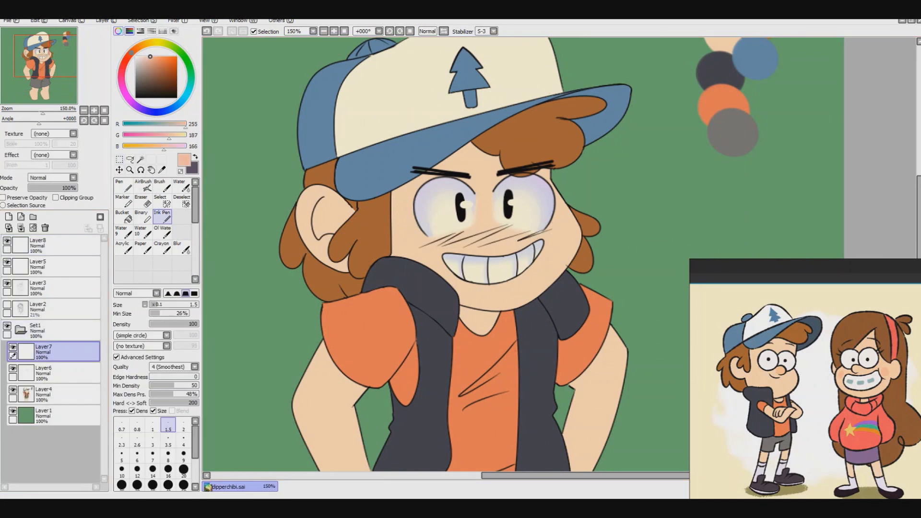
pyautogui.click(142, 185)
pyautogui.click(183, 431)
pyautogui.moveTo(427, 238)
pyautogui.mouseDown()
pyautogui.moveTo(528, 230)
pyautogui.moveTo(458, 221)
pyautogui.mouseUp()
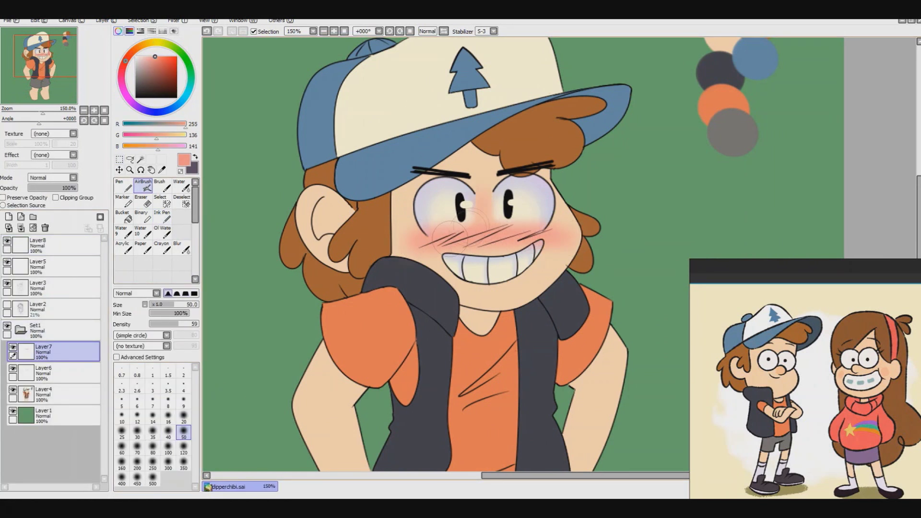
pyautogui.click(181, 247)
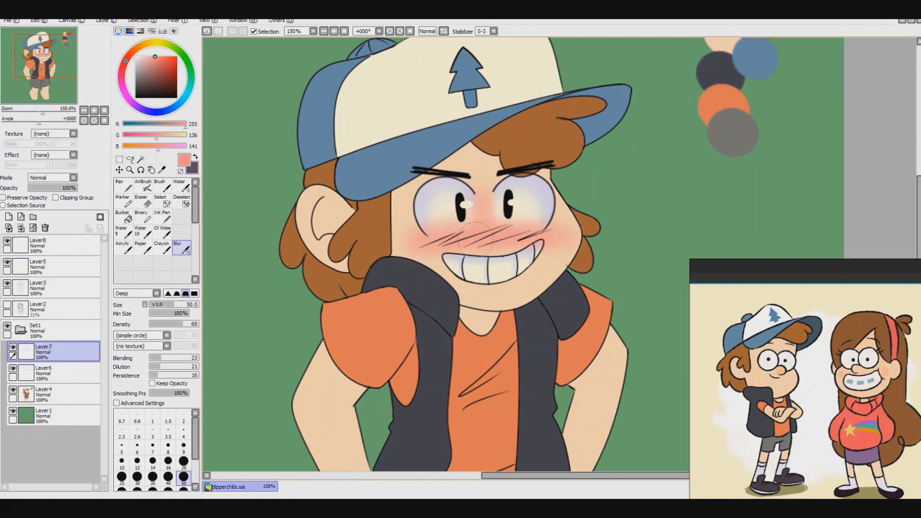
# Step: Erase the blush overlapping the eyes with a size 20 Eraser and smooth the remaining blush with a size 50 Blur
pyautogui.press('e')
pyautogui.press('e')
pyautogui.moveTo(426, 211); pyautogui.dragTo(387, 206)
pyautogui.press('e')
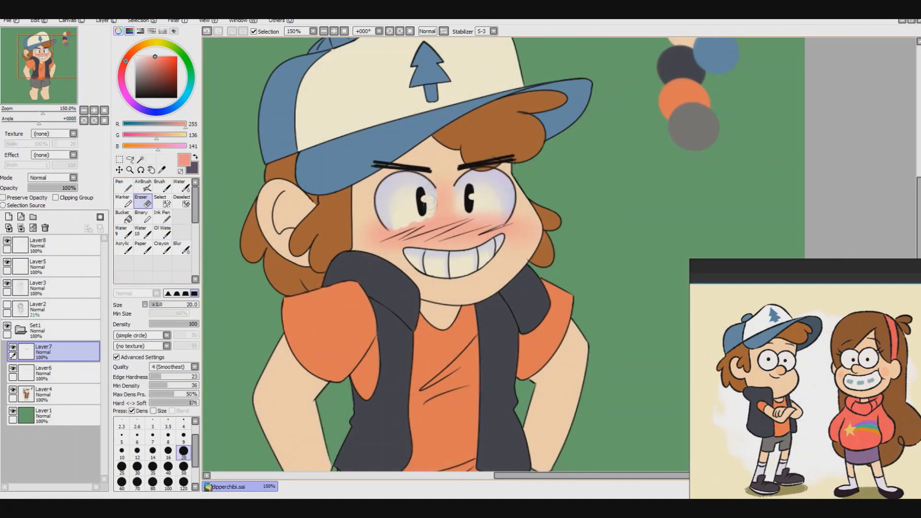
pyautogui.moveTo(501, 192); pyautogui.dragTo(505, 204)
pyautogui.press('e')
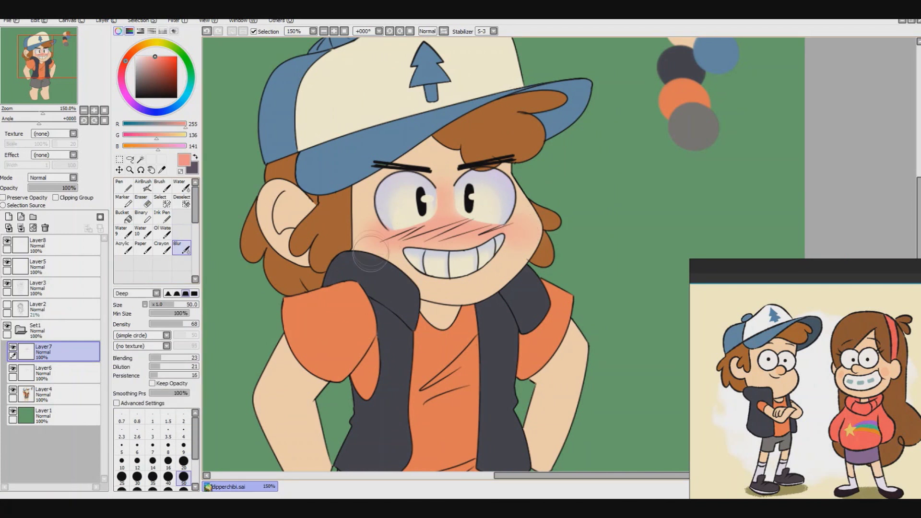
pyautogui.moveTo(404, 192); pyautogui.dragTo(423, 187)
# Step: Airbrush salmon-pink blush inside the ear on Layer7, blur it at size 50 and clean its edges with the Eraser
pyautogui.press('v')
pyautogui.moveTo(307, 184); pyautogui.dragTo(295, 204)
pyautogui.press('v')
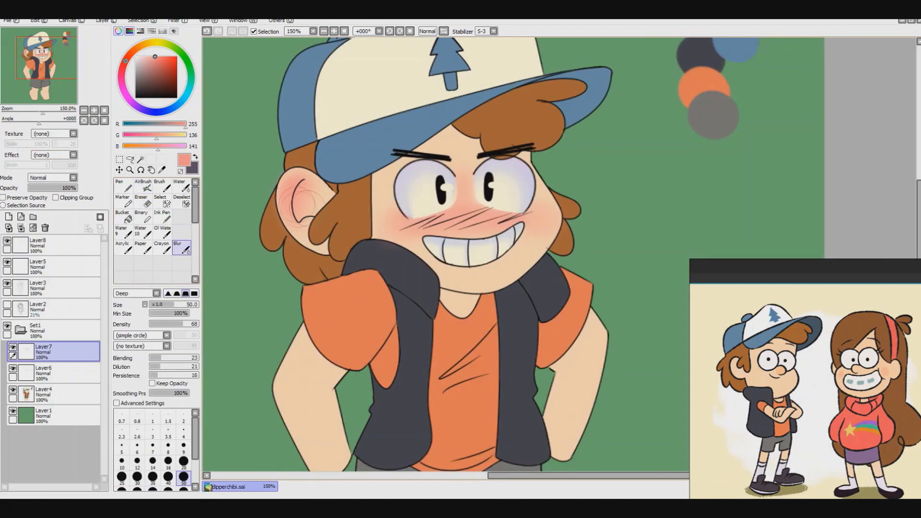
pyautogui.press('e')
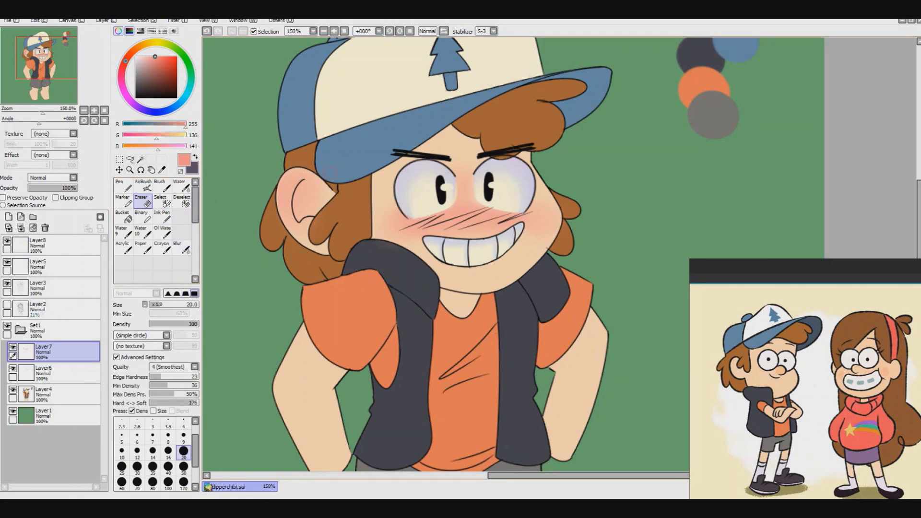
# Step: Add salmon-pink blush to the forehead and side of the face with a size 50 AirBrush, trimming overlaps with a size 20 Eraser
pyautogui.press('-')
pyautogui.press('-')
pyautogui.press('-')
pyautogui.press('+')
pyautogui.press('v')
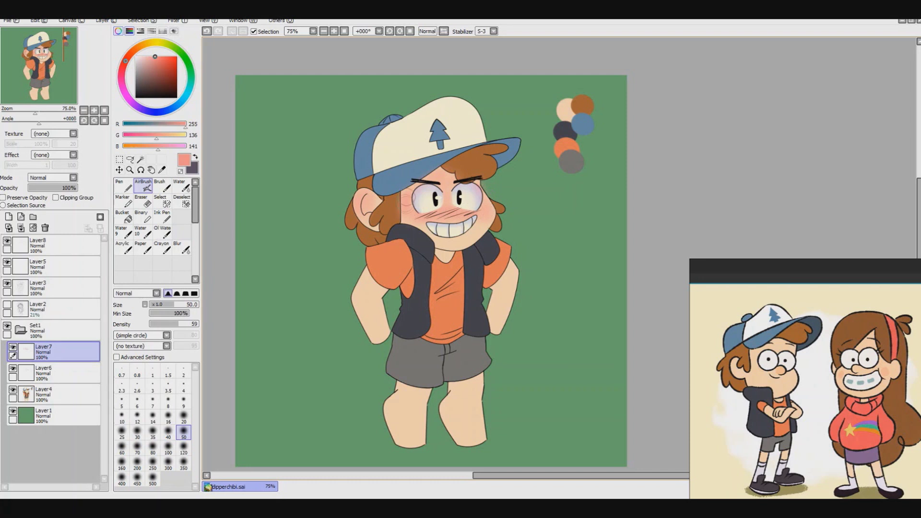
pyautogui.press('+')
pyautogui.press('+')
pyautogui.press('e')
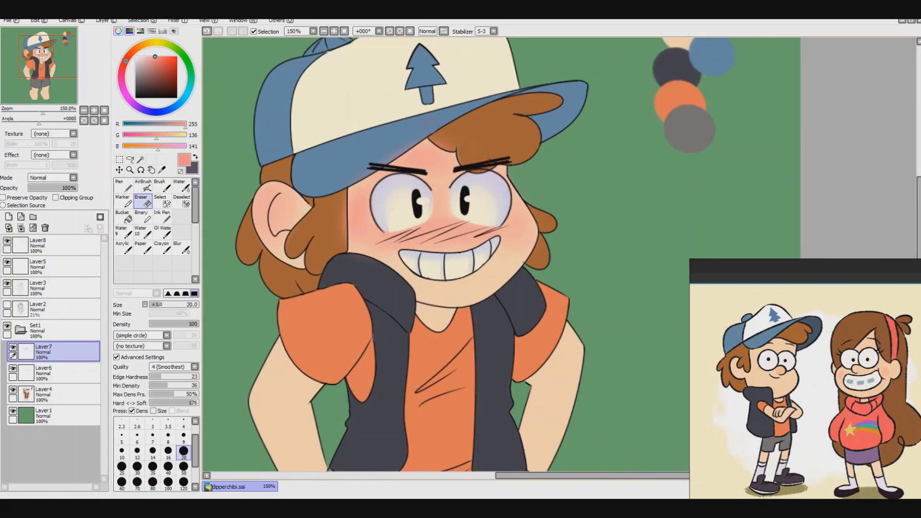
# Step: Soften the blush beside the hairline with a size 20 Blur and touch it up with a size 4 AirBrush and size 9 Blur
pyautogui.press('b')
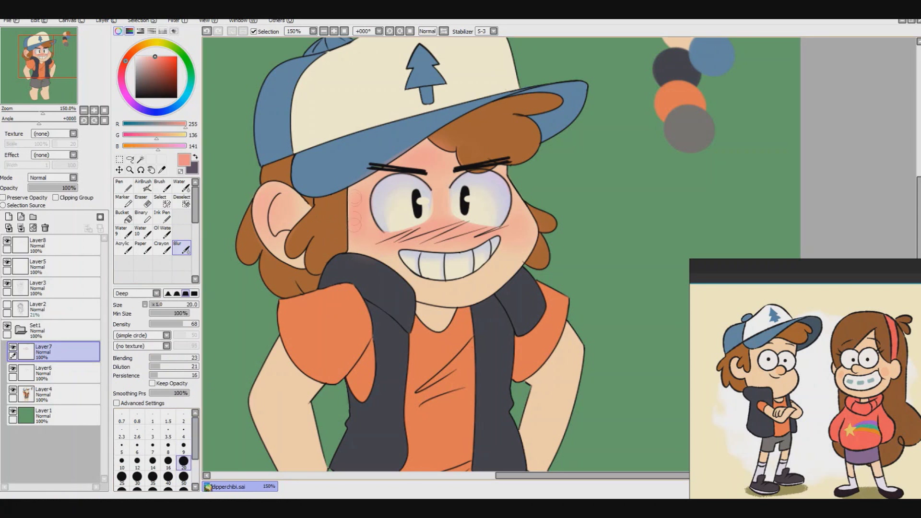
pyautogui.press('v')
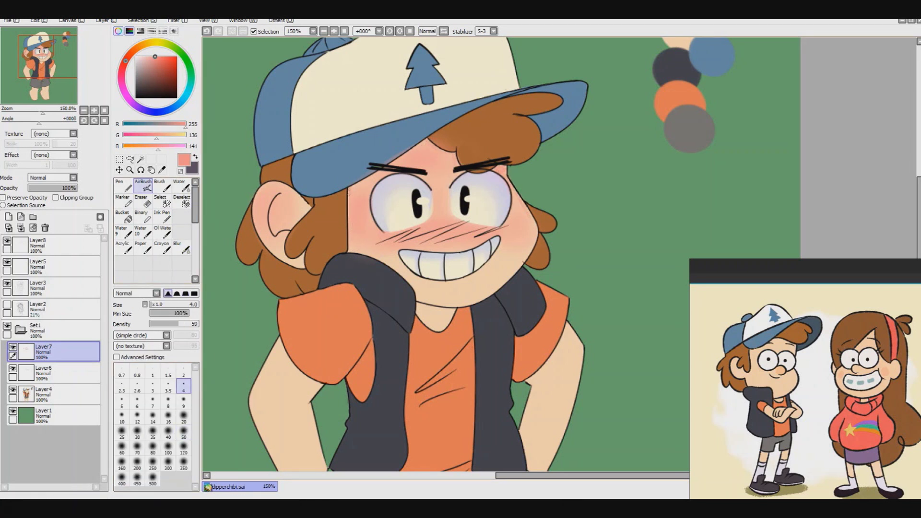
pyautogui.press('b')
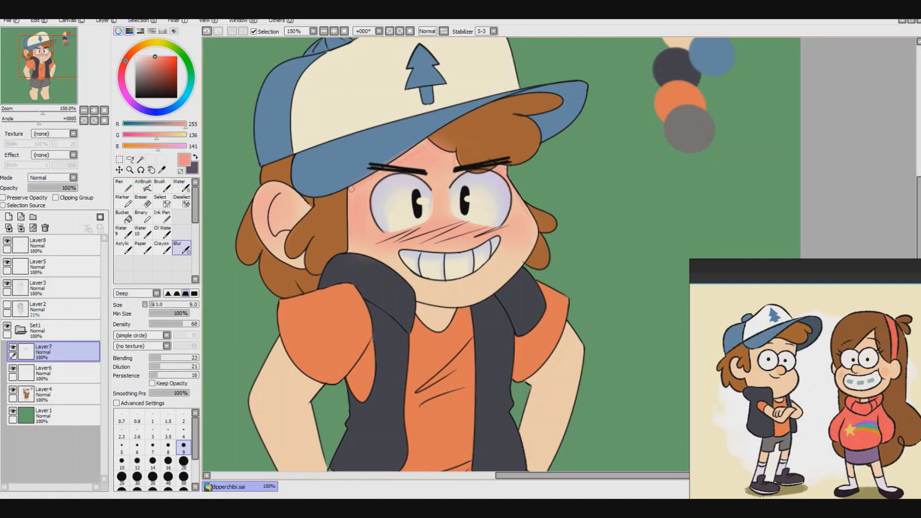
# Step: Remove the black blush hatching from Layer8 and choose a dark red (171, 21, 27) for the Ink Pen
pyautogui.press('e')
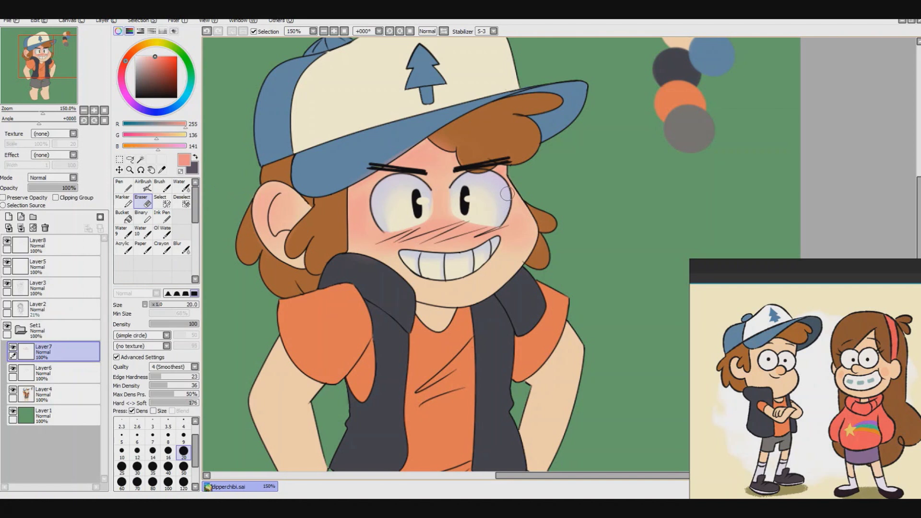
pyautogui.scroll(-2, 507, 194)
pyautogui.scroll(2, 391, 252)
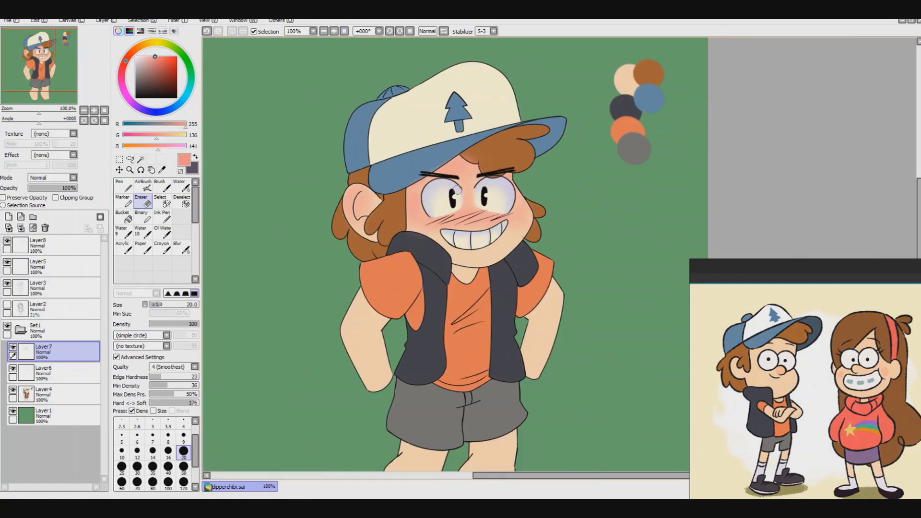
pyautogui.click(48, 245)
pyautogui.click(169, 67)
pyautogui.click(162, 216)
pyautogui.click(172, 70)
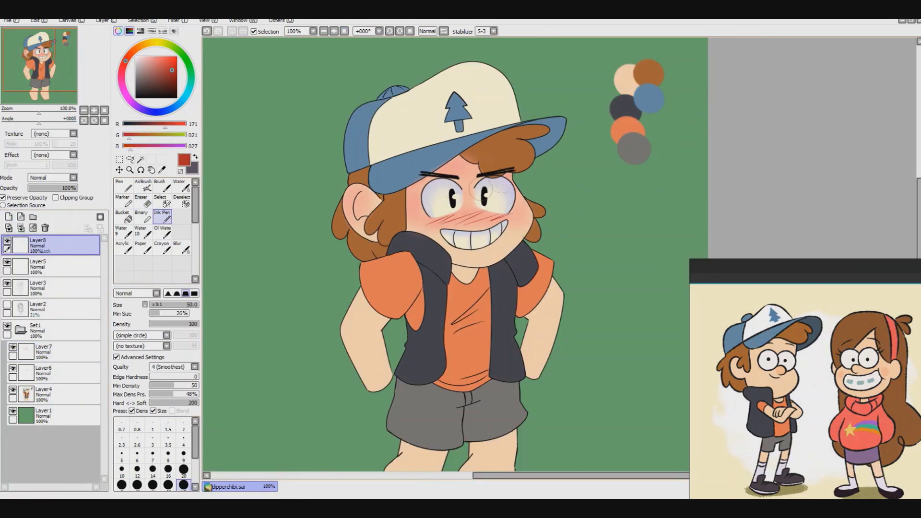
pyautogui.hotkey('ctrl', 't')
pyautogui.press('Delete')
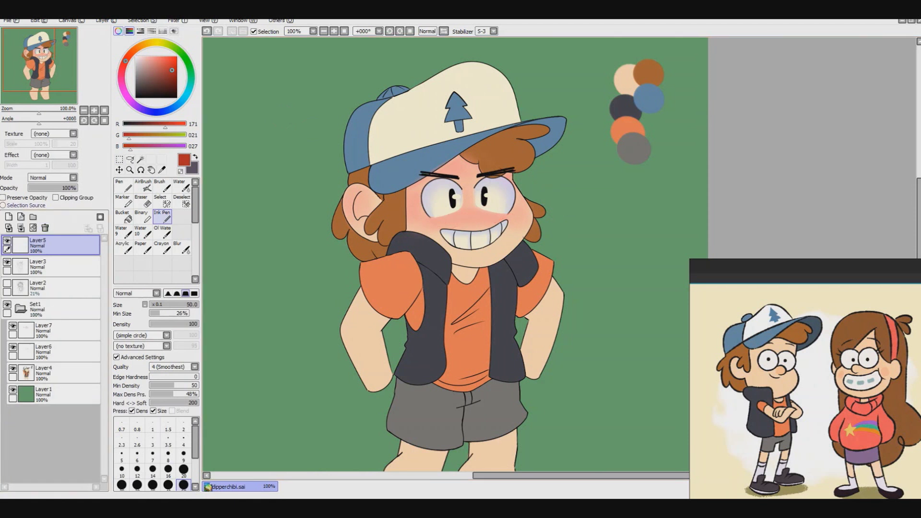
pyautogui.hotkey('ctrl', 'z')
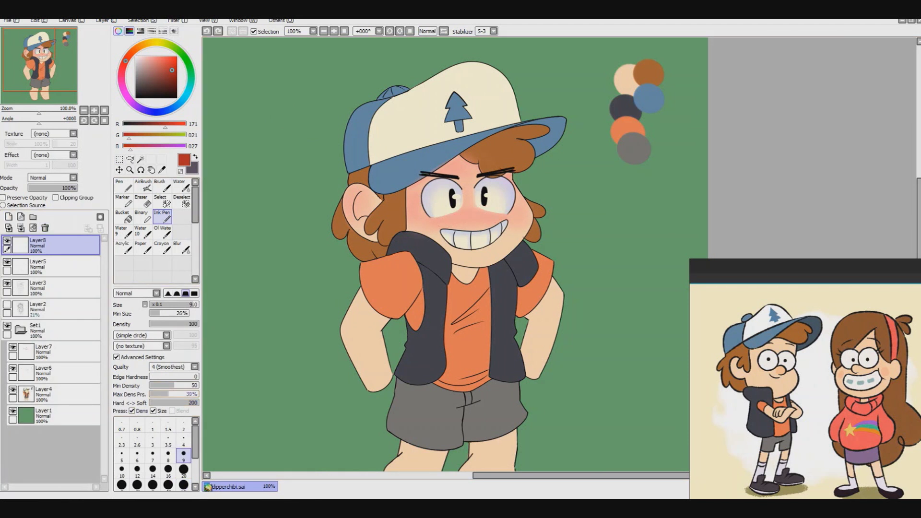
# Step: Try dark red hatching across the nose and cheeks with a size 2 Ink Pen
pyautogui.click(161, 385)
pyautogui.moveTo(336, 262); pyautogui.dragTo(296, 303)
pyautogui.moveTo(342, 276); pyautogui.dragTo(300, 303)
pyautogui.click(184, 424)
pyautogui.moveTo(460, 210); pyautogui.dragTo(450, 227)
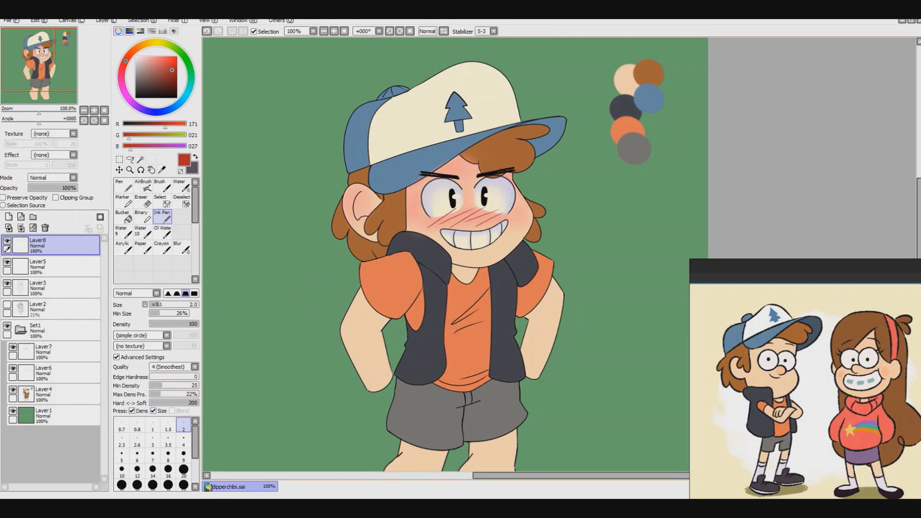
pyautogui.hotkey('ctrl', 'z')
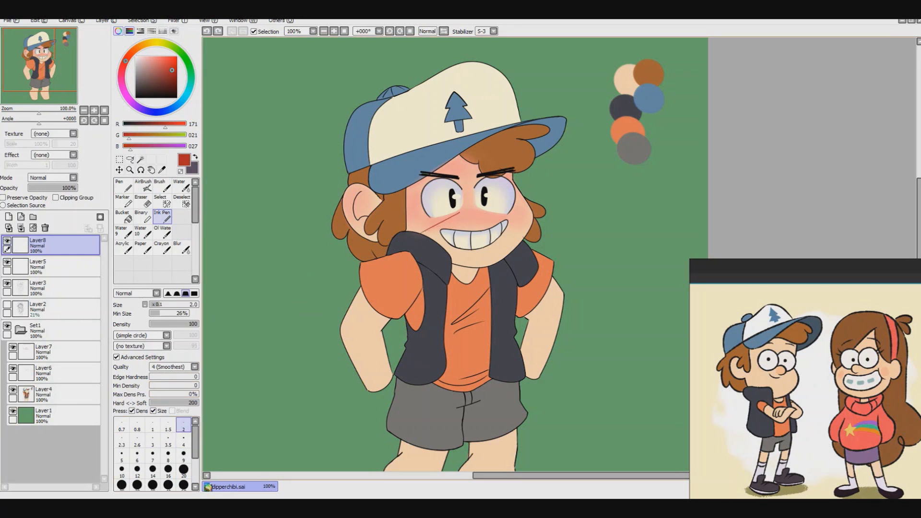
# Step: Set the Ink Pen to Edge Hardness 100 and Min Density 0, checking the line with temporary size 9 test strokes
pyautogui.click(196, 403)
pyautogui.click(183, 452)
pyautogui.moveTo(288, 267); pyautogui.dragTo(276, 300)
pyautogui.hotkey('ctrl', 'z')
pyautogui.moveTo(266, 250); pyautogui.dragTo(258, 323)
pyautogui.hotkey('ctrl', 'z')
pyautogui.moveTo(242, 290)
pyautogui.mouseDown()
pyautogui.moveTo(295, 269)
pyautogui.moveTo(303, 379)
pyautogui.mouseUp()
pyautogui.hotkey('ctrl', 'z')
pyautogui.hotkey('ctrl', 'z')
pyautogui.moveTo(263, 207); pyautogui.dragTo(298, 306)
pyautogui.hotkey('ctrl', 'z')
pyautogui.click(197, 385)
pyautogui.click(197, 394)
pyautogui.hotkey('ctrl', 'z')
pyautogui.moveTo(307, 250); pyautogui.dragTo(242, 319)
pyautogui.click(150, 385)
pyautogui.click(150, 393)
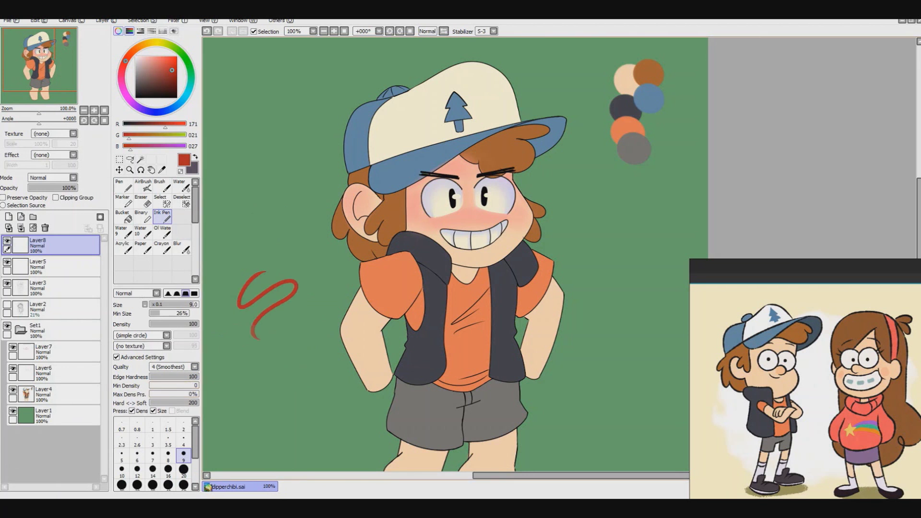
pyautogui.hotkey('ctrl', 'z')
# Step: Draw salmon-red (237, 90, 96) diagonal blush hatching across the nose and cheeks on Layer8 with a size 4 Ink Pen
pyautogui.click(183, 438)
pyautogui.moveTo(448, 214); pyautogui.dragTo(426, 226)
pyautogui.hotkey('ctrl', 'z')
pyautogui.click(152, 425)
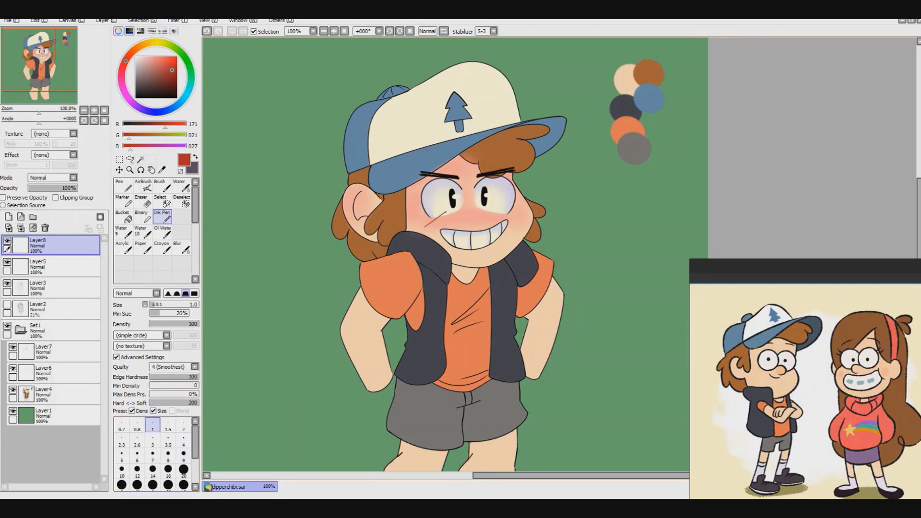
pyautogui.click(123, 184)
pyautogui.moveTo(447, 216)
pyautogui.mouseDown()
pyautogui.moveTo(455, 212)
pyautogui.moveTo(431, 229)
pyautogui.moveTo(453, 215)
pyautogui.mouseUp()
pyautogui.click(184, 456)
pyautogui.click(166, 62)
pyautogui.moveTo(473, 225); pyautogui.dragTo(511, 213)
pyautogui.hotkey('ctrl', 'z')
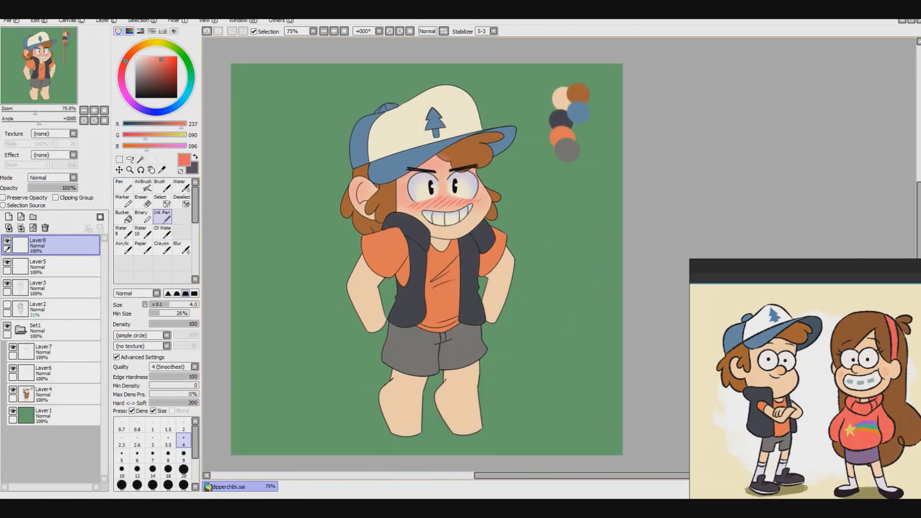
# Step: Transform the green background on Layer1 into a wide, short rectangle behind the head and torso
pyautogui.click(53, 415)
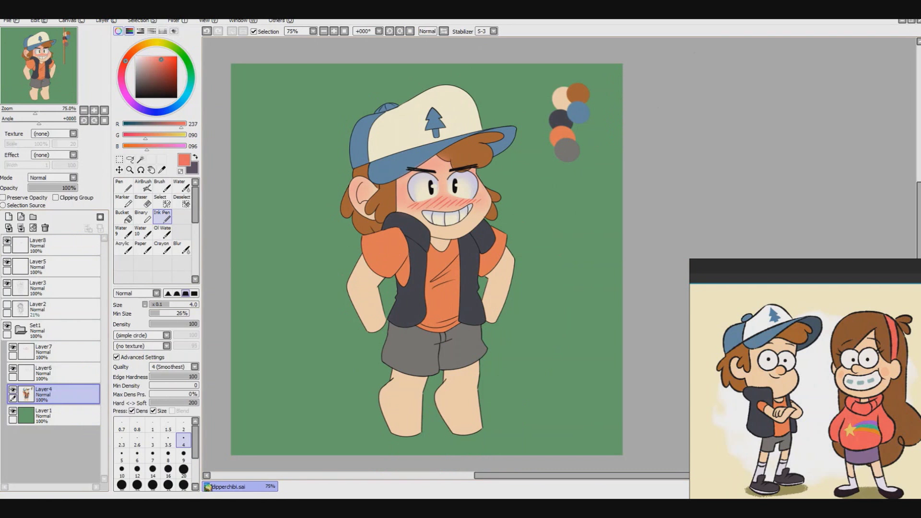
pyautogui.click(130, 158)
pyautogui.hotkey('ctrl', 't')
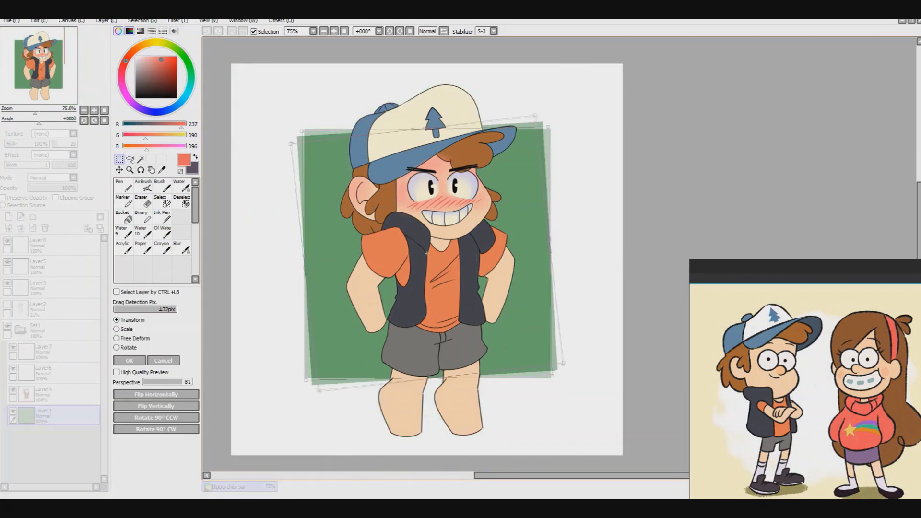
pyautogui.moveTo(559, 381)
pyautogui.mouseDown()
pyautogui.moveTo(537, 412)
pyautogui.moveTo(554, 379)
pyautogui.mouseUp()
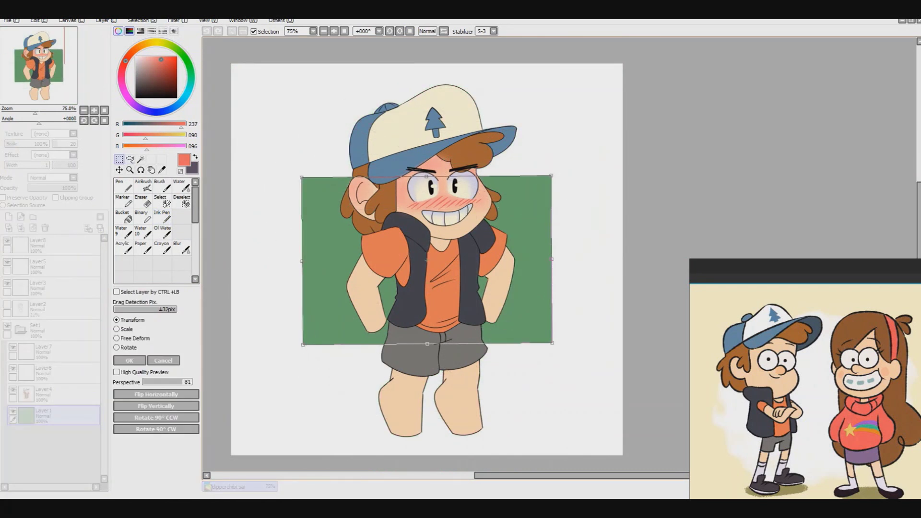
pyautogui.moveTo(553, 276); pyautogui.dragTo(569, 276)
pyautogui.moveTo(427, 376); pyautogui.dragTo(427, 338)
pyautogui.moveTo(427, 272); pyautogui.dragTo(430, 252)
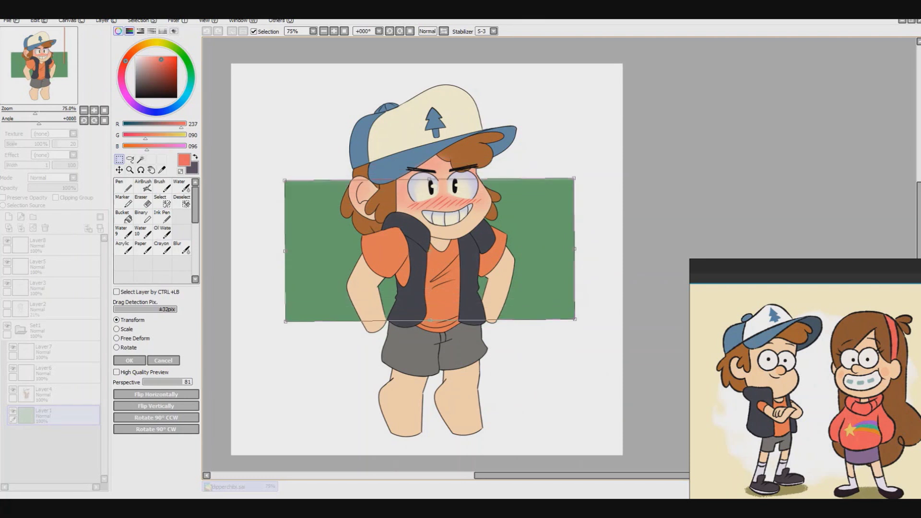
pyautogui.press('Return')
# Step: Rotate and reposition the green rectangle on Layer1 so it runs diagonally behind the character
pyautogui.hotkey('ctrl', 't')
pyautogui.moveTo(580, 336); pyautogui.dragTo(485, 431)
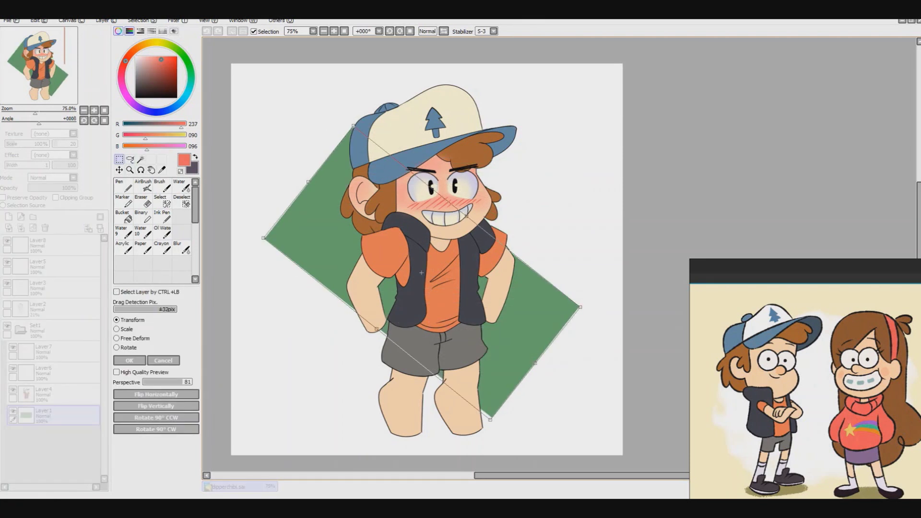
pyautogui.press('Return')
pyautogui.moveTo(307, 79)
pyautogui.mouseDown()
pyautogui.moveTo(247, 269)
pyautogui.moveTo(480, 446)
pyautogui.mouseUp()
pyautogui.hotkey('ctrl', 't')
pyautogui.moveTo(599, 111); pyautogui.dragTo(618, 201)
pyautogui.moveTo(400, 276); pyautogui.dragTo(414, 263)
pyautogui.press('Return')
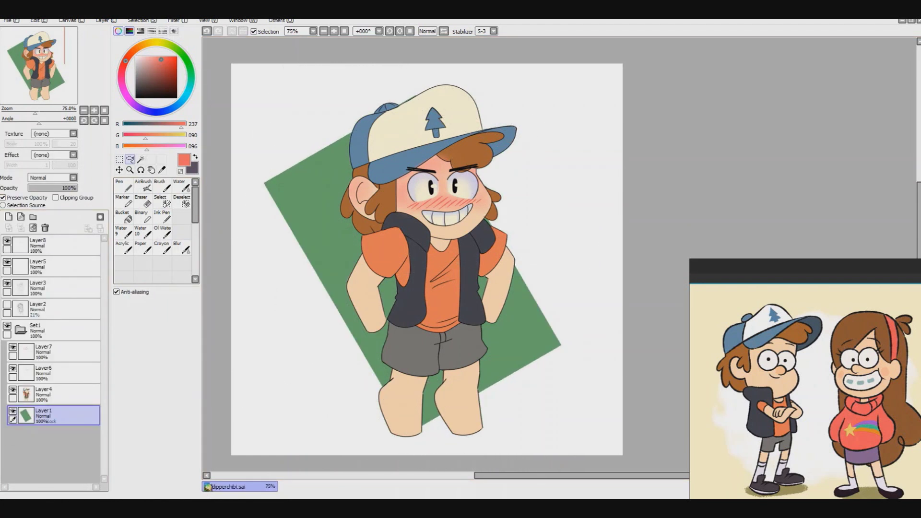
# Step: Recolour the tilted rectangle with the Bucket, trying several colours and settling on golden yellow (255, 198, 88)
pyautogui.click(149, 43)
pyautogui.click(164, 57)
pyautogui.click(123, 217)
pyautogui.click(312, 240)
pyautogui.click(163, 57)
pyautogui.click(312, 239)
pyautogui.click(164, 64)
pyautogui.click(312, 240)
pyautogui.click(161, 72)
pyautogui.click(311, 240)
pyautogui.click(190, 67)
pyautogui.click(312, 240)
pyautogui.click(162, 59)
pyautogui.click(312, 240)
pyautogui.click(140, 46)
pyautogui.click(158, 61)
pyautogui.click(164, 60)
pyautogui.click(312, 240)
pyautogui.click(171, 57)
pyautogui.click(312, 239)
pyautogui.click(168, 59)
pyautogui.click(312, 240)
pyautogui.click(175, 57)
pyautogui.click(312, 240)
pyautogui.click(163, 57)
pyautogui.click(312, 240)
# Step: Create a new layer above Layer3 and ink a thick black outline around the eye nearest the ear, trimming it with a size 9 Eraser
pyautogui.scroll(4, 445, 177)
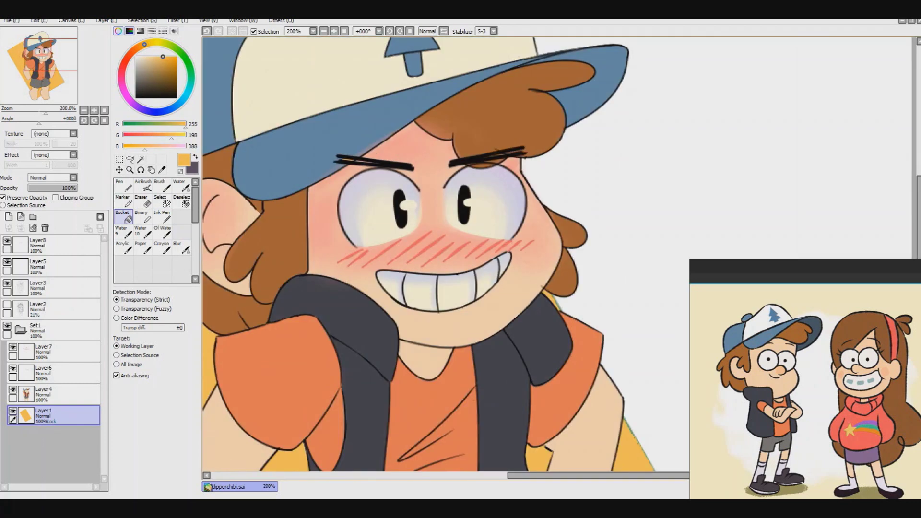
pyautogui.click(53, 245)
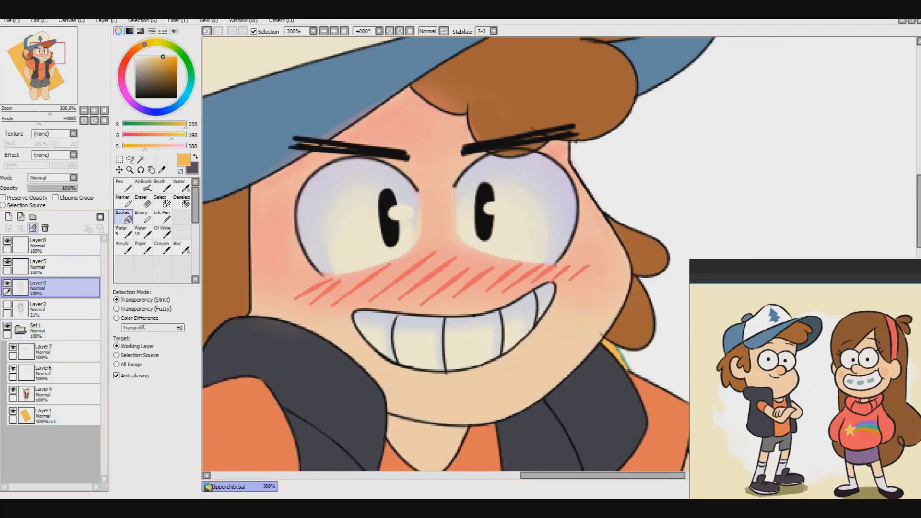
pyautogui.click(53, 307)
pyautogui.click(9, 216)
pyautogui.click(162, 216)
pyautogui.moveTo(321, 275)
pyautogui.mouseDown()
pyautogui.moveTo(300, 183)
pyautogui.moveTo(413, 189)
pyautogui.moveTo(382, 158)
pyautogui.moveTo(331, 271)
pyautogui.mouseUp()
pyautogui.press('e')
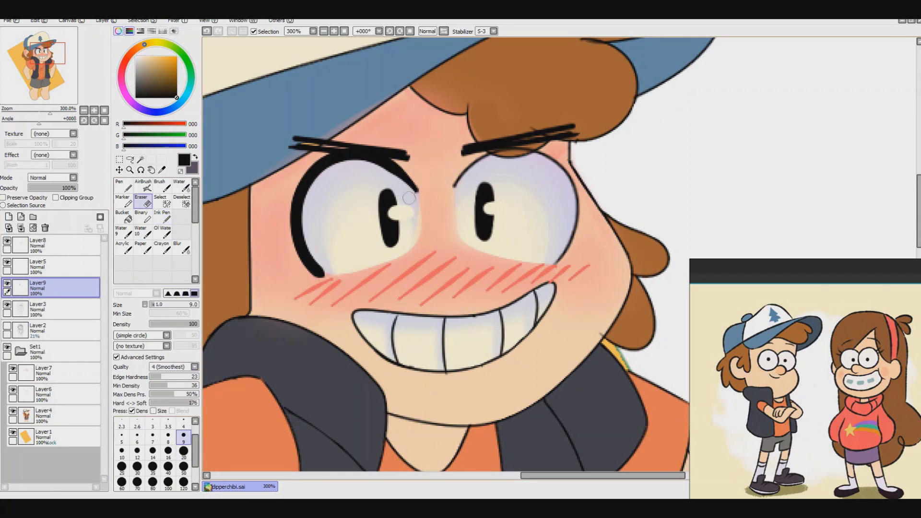
pyautogui.moveTo(408, 197); pyautogui.dragTo(310, 263)
pyautogui.moveTo(314, 194); pyautogui.dragTo(312, 276)
pyautogui.scroll(-5, 407, 187)
# Step: Refine the curve and lower end of the thick eye outline with a size 4 Ink Pen on Layer9
pyautogui.scroll(6, 408, 187)
pyautogui.press('n')
pyautogui.press('[')
pyautogui.press('[')
pyautogui.press('[')
pyautogui.press('[')
pyautogui.press('[')
pyautogui.moveTo(374, 162); pyautogui.dragTo(339, 302)
pyautogui.hotkey('ctrl', 'z')
pyautogui.moveTo(369, 163); pyautogui.dragTo(336, 271)
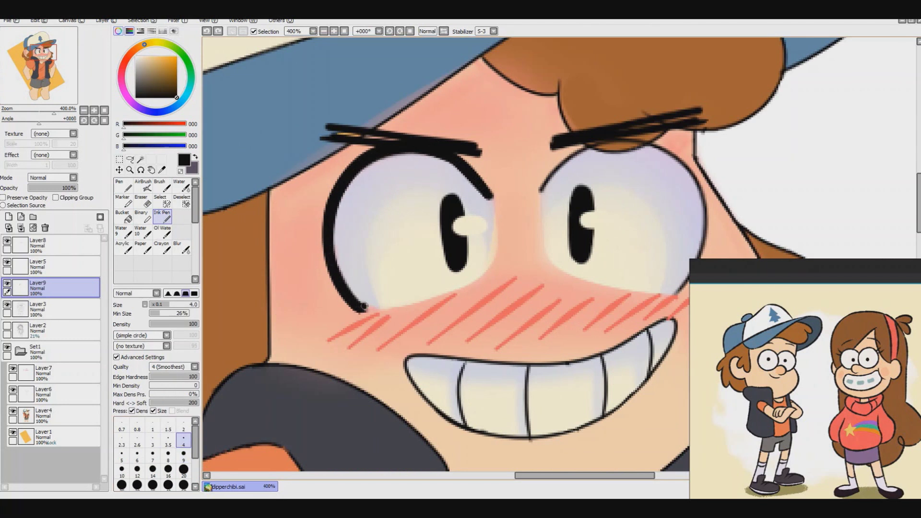
pyautogui.moveTo(362, 305)
pyautogui.mouseDown()
pyautogui.moveTo(371, 175)
pyautogui.moveTo(373, 286)
pyautogui.moveTo(346, 240)
pyautogui.moveTo(347, 217)
pyautogui.moveTo(353, 207)
pyautogui.moveTo(365, 302)
pyautogui.mouseUp()
pyautogui.press('e')
# Step: Copy the lassoed thick outline, mirror it onto the other eye and merge the copy into Layer9
pyautogui.scroll(-2, 398, 223)
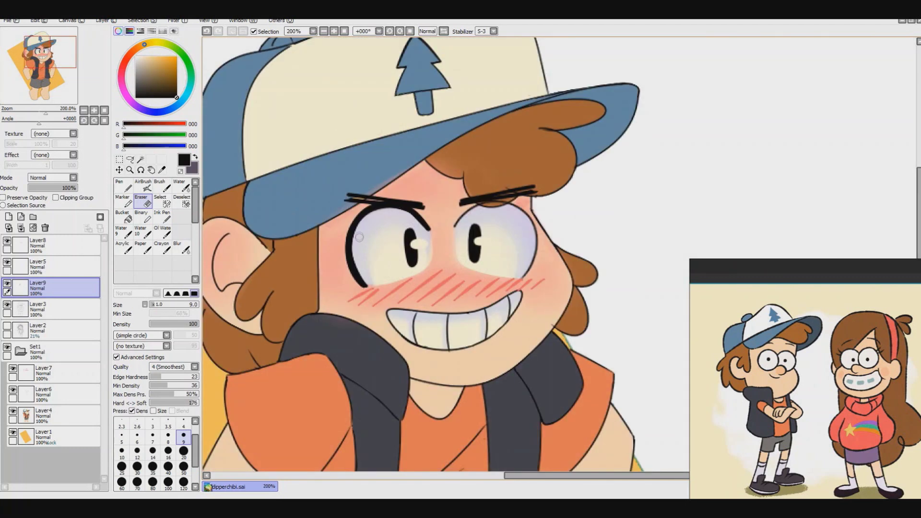
pyautogui.moveTo(359, 237); pyautogui.dragTo(427, 226)
pyautogui.hotkey('ctrl', 'z')
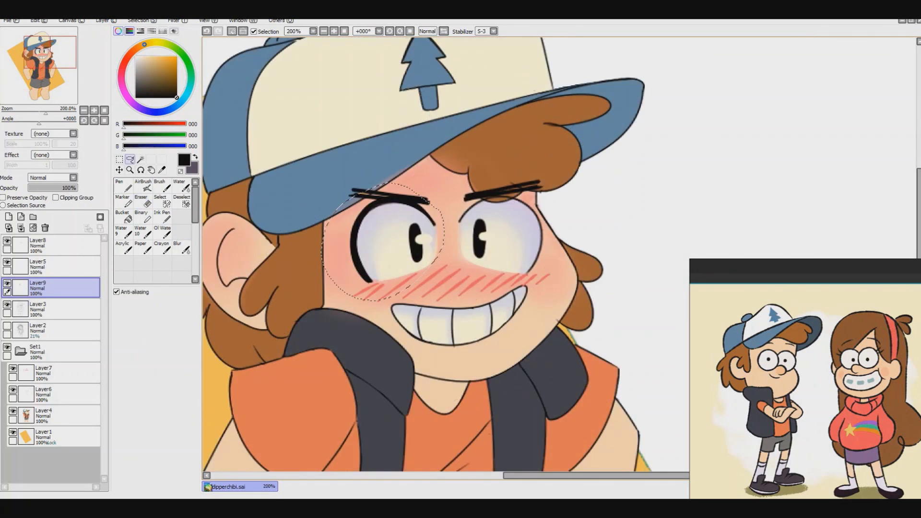
pyautogui.hotkey('ctrl', 't')
pyautogui.moveTo(434, 230); pyautogui.dragTo(504, 235)
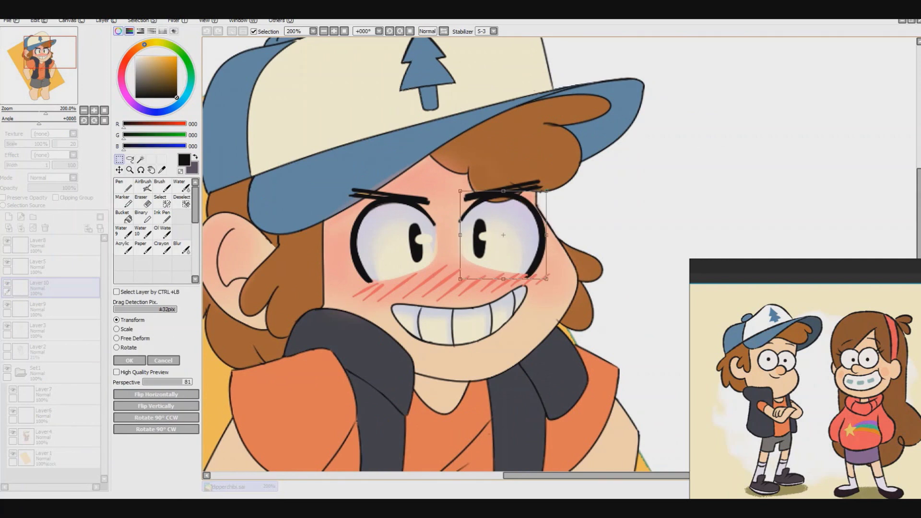
pyautogui.scroll(3, 503, 235)
pyautogui.press('Return')
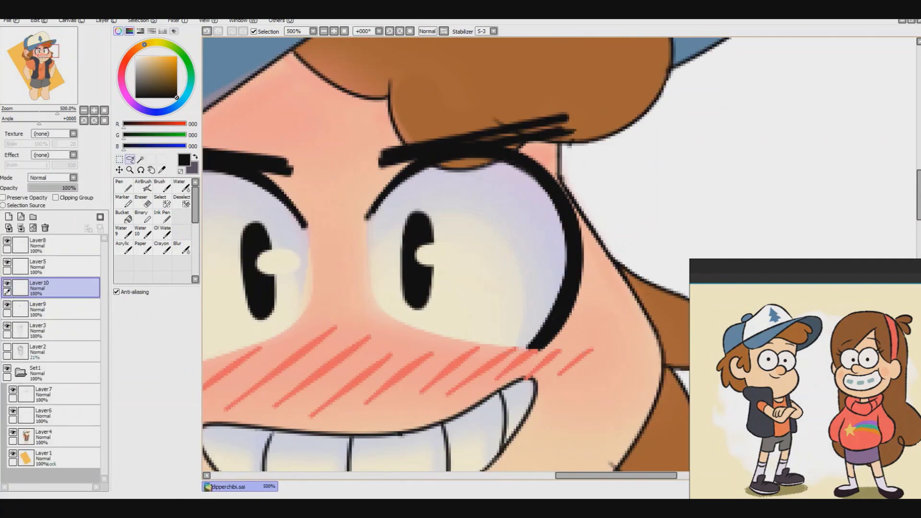
pyautogui.hotkey('ctrl', 'e')
# Step: Try a lower lid line under the eye nearest the ear with the size 4 Ink Pen
pyautogui.scroll(-4, 439, 258)
pyautogui.scroll(2, 440, 258)
pyautogui.scroll(2, 440, 258)
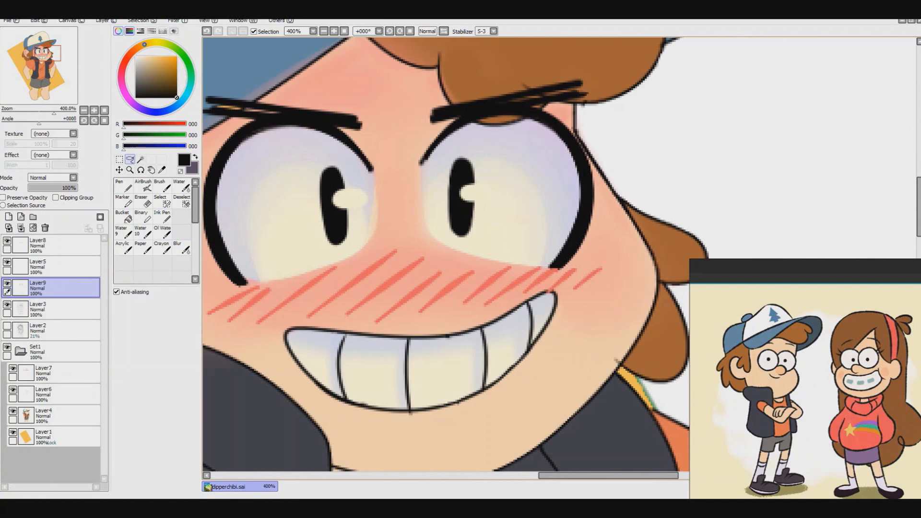
pyautogui.press('n')
pyautogui.moveTo(249, 283); pyautogui.dragTo(331, 269)
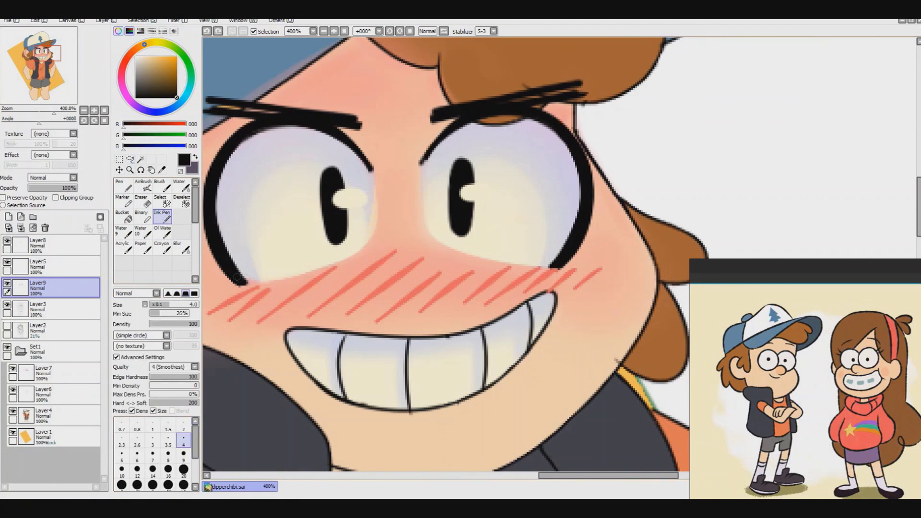
pyautogui.hotkey('ctrl', 'z')
pyautogui.scroll(-4, 439, 258)
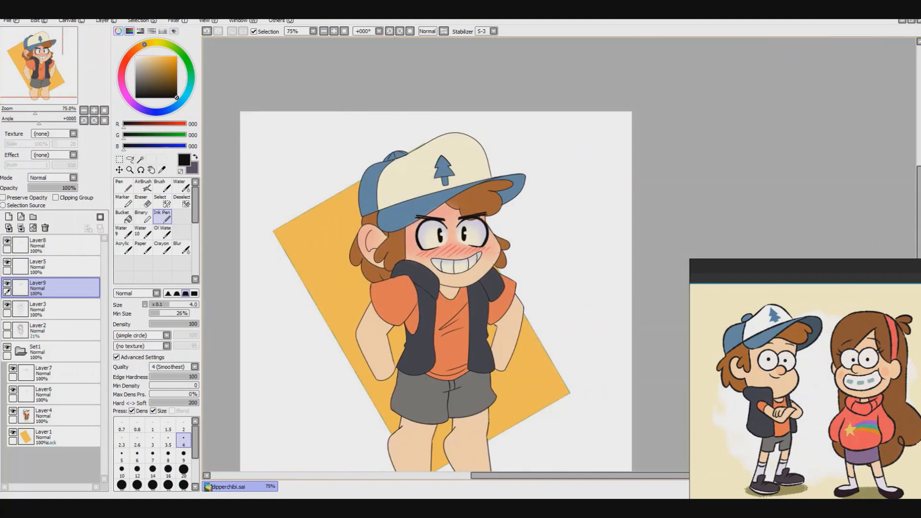
# Step: Move Layer8 with the blush hatching beneath Layer3 in the layer stack
pyautogui.scroll(3, 440, 258)
pyautogui.moveTo(48, 245); pyautogui.dragTo(48, 309)
pyautogui.scroll(-3, 433, 196)
pyautogui.scroll(5, 433, 195)
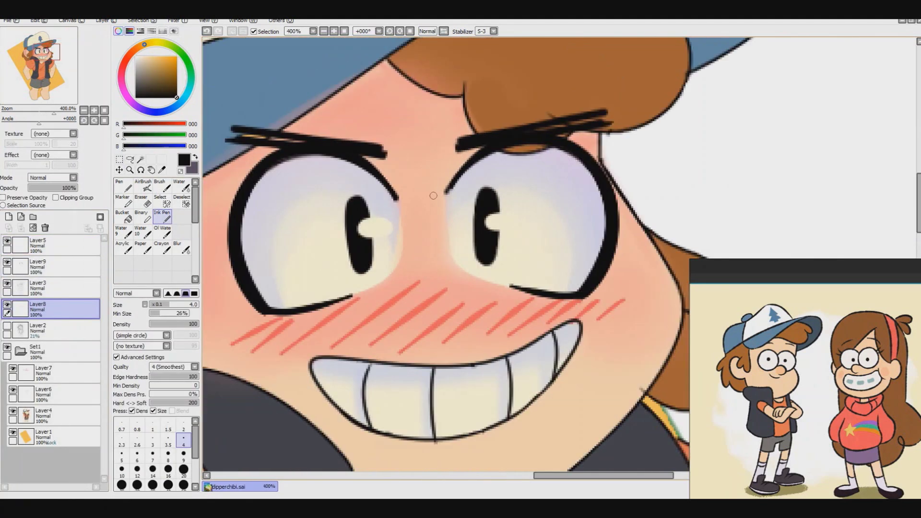
# Step: Clean the inner edge of the thick eye outline on Layer9 with a size 9 Eraser
pyautogui.click(48, 266)
pyautogui.click(7, 263)
pyautogui.click(7, 262)
pyautogui.click(143, 201)
pyautogui.moveTo(242, 202); pyautogui.dragTo(267, 298)
pyautogui.hotkey('ctrl', 'z')
pyautogui.hotkey('ctrl', 'z')
pyautogui.moveTo(244, 178)
pyautogui.mouseDown()
pyautogui.moveTo(254, 268)
pyautogui.moveTo(253, 248)
pyautogui.mouseUp()
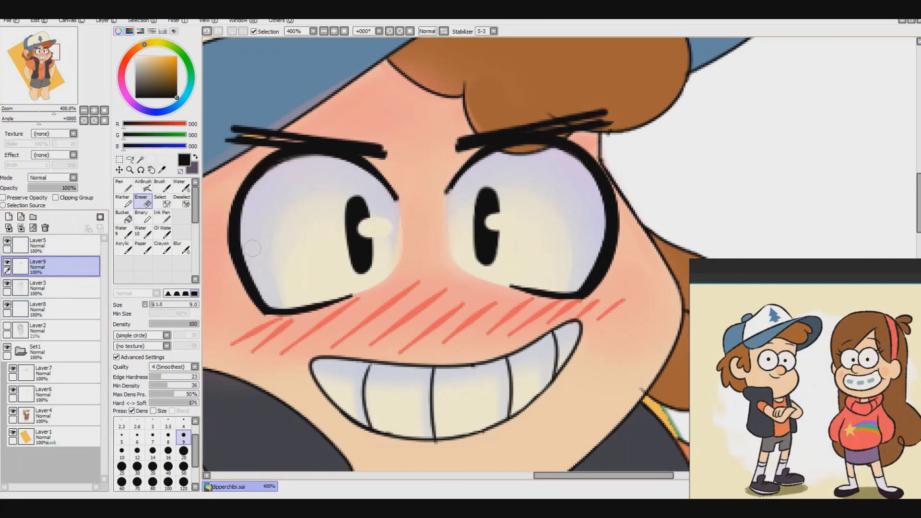
pyautogui.scroll(-5, 543, 158)
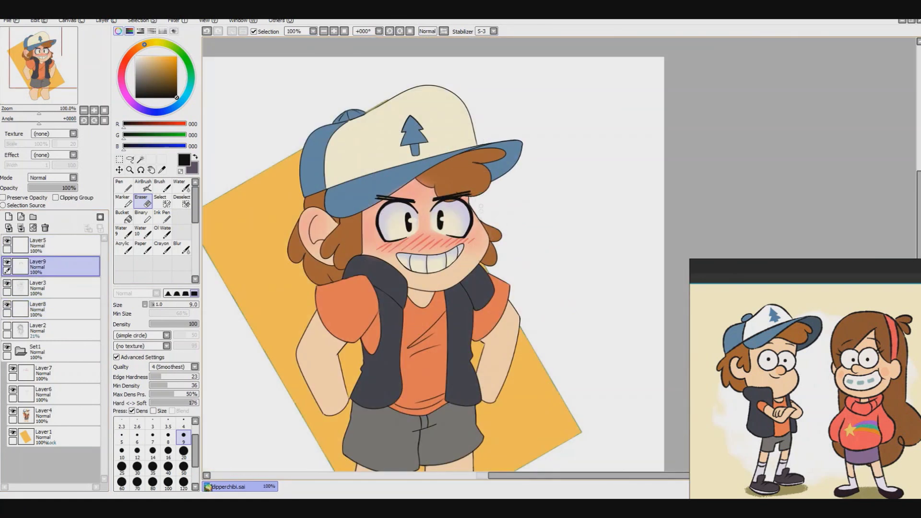
# Step: Try short black lower lid lines at the outer corners of both eyes with the size 4 Ink Pen
pyautogui.scroll(4, 363, 145)
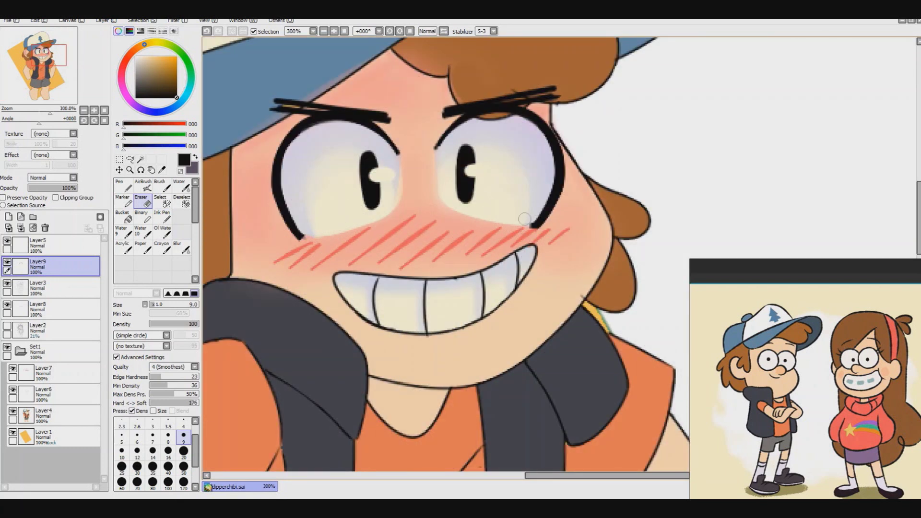
pyautogui.press('n')
pyautogui.moveTo(299, 238); pyautogui.dragTo(352, 230)
pyautogui.hotkey('ctrl', 'z')
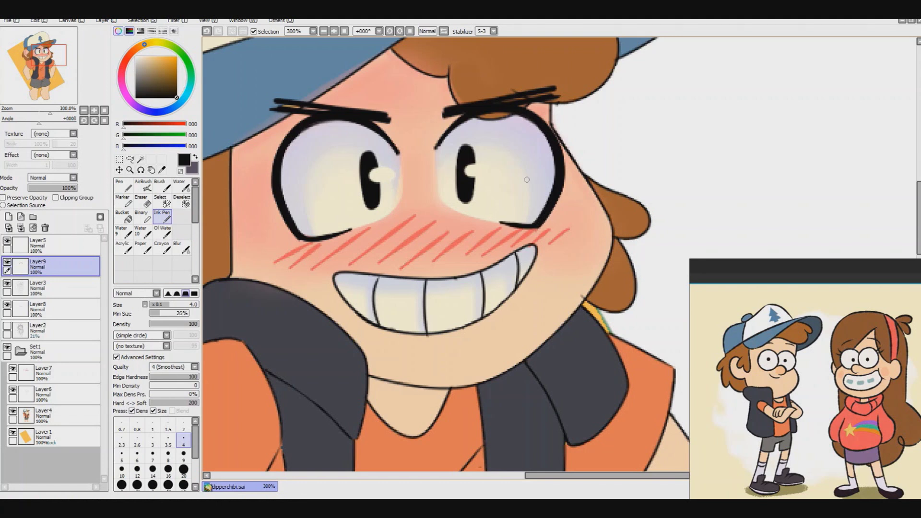
pyautogui.scroll(-5, 527, 179)
pyautogui.scroll(3, 432, 183)
pyautogui.scroll(-1, 408, 182)
pyautogui.scroll(3, 380, 180)
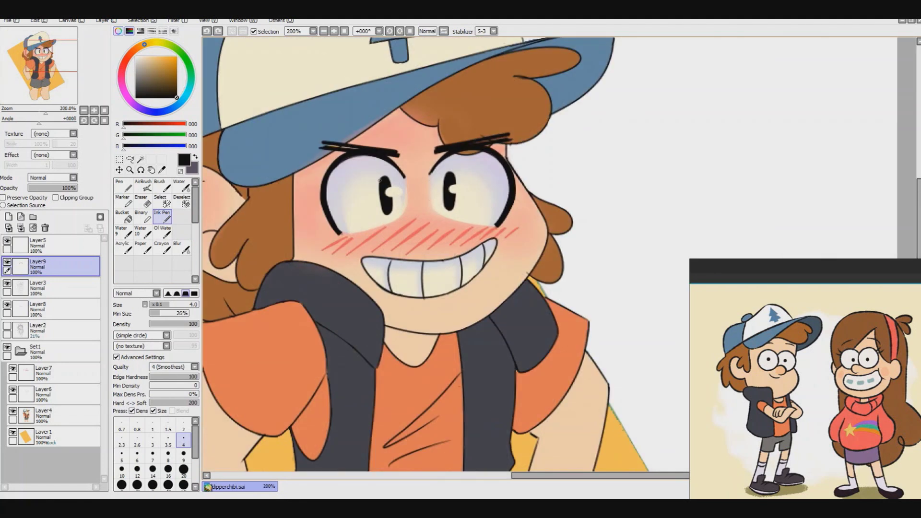
pyautogui.scroll(-4, 380, 180)
pyautogui.scroll(5, 378, 158)
pyautogui.hotkey('ctrl', 'z')
# Step: Draw short thin black lid lines at the inner lower corners of both eyes with the size 1 Ink Pen
pyautogui.press('[')
pyautogui.press('[')
pyautogui.press('[')
pyautogui.press('[')
pyautogui.press('[')
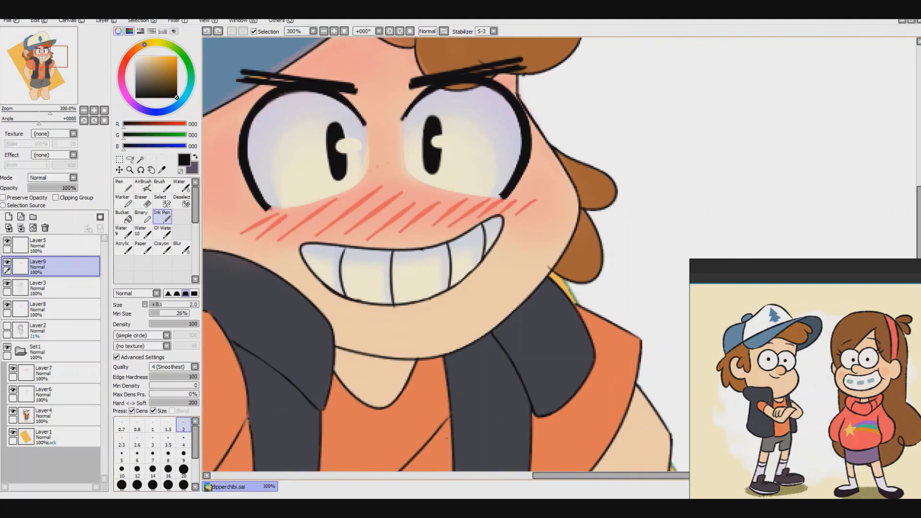
pyautogui.scroll(-4, 432, 178)
pyautogui.scroll(6, 431, 190)
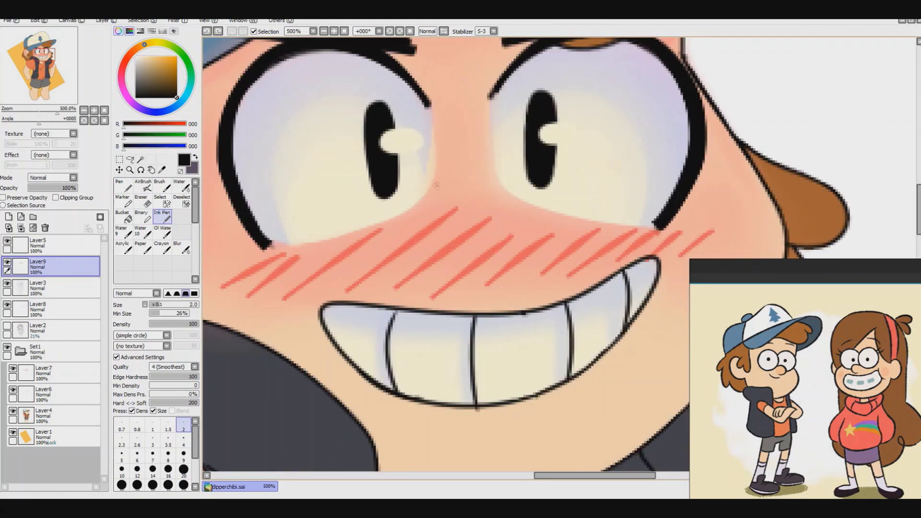
pyautogui.hotkey('ctrl', 'z')
pyautogui.press('[')
pyautogui.press('[')
pyautogui.scroll(-4, 446, 259)
pyautogui.scroll(5, 446, 259)
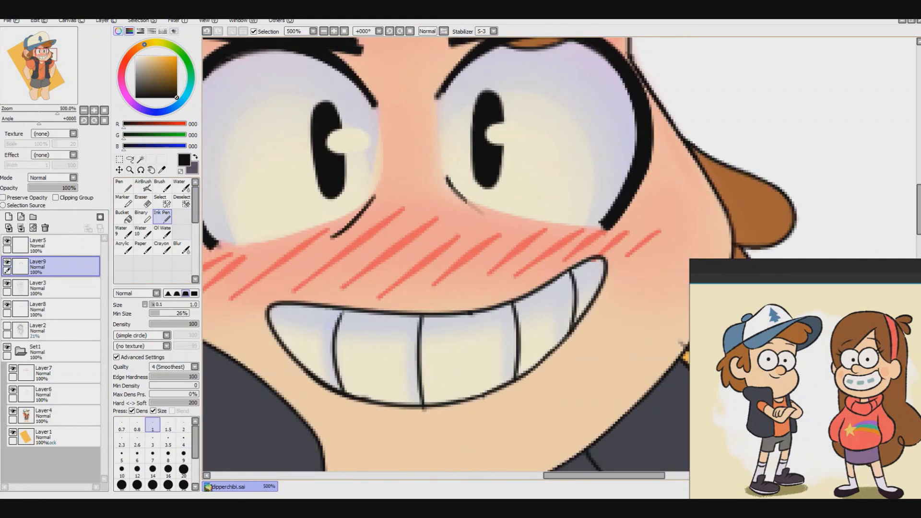
# Step: Draw a short chin crease beneath the mouth with the size 1 Ink Pen at quality 1 (Fastest)
pyautogui.scroll(-4, 461, 201)
pyautogui.scroll(3, 505, 256)
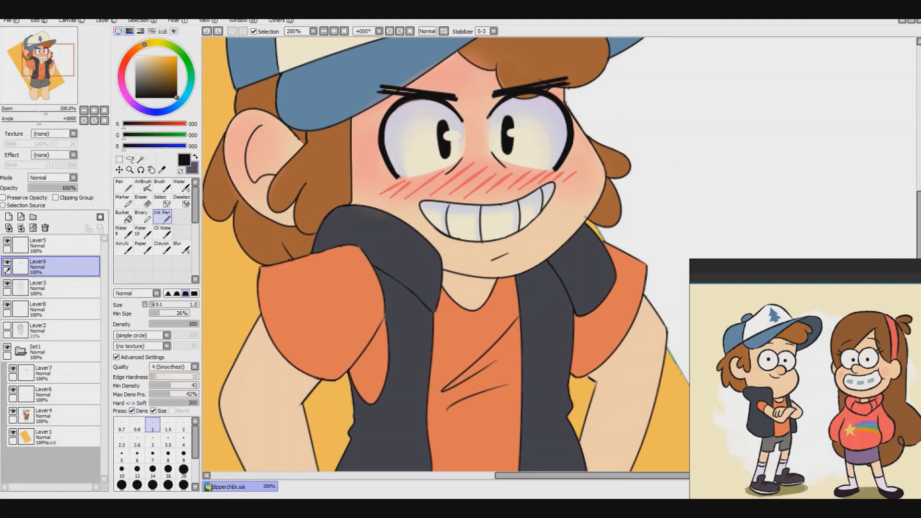
pyautogui.click(183, 437)
pyautogui.hotkey('ctrl', 'z')
pyautogui.click(173, 366)
pyautogui.click(166, 374)
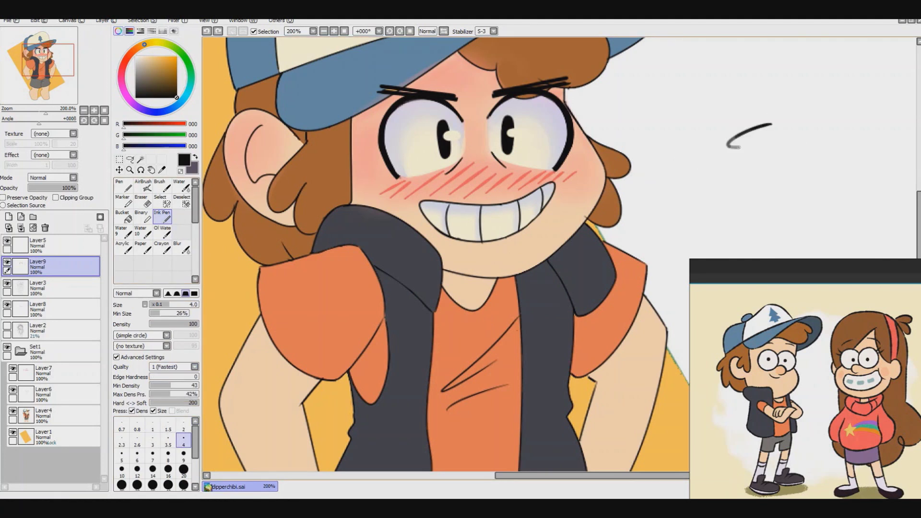
pyautogui.click(153, 424)
pyautogui.scroll(-3, 446, 254)
pyautogui.scroll(1, 446, 254)
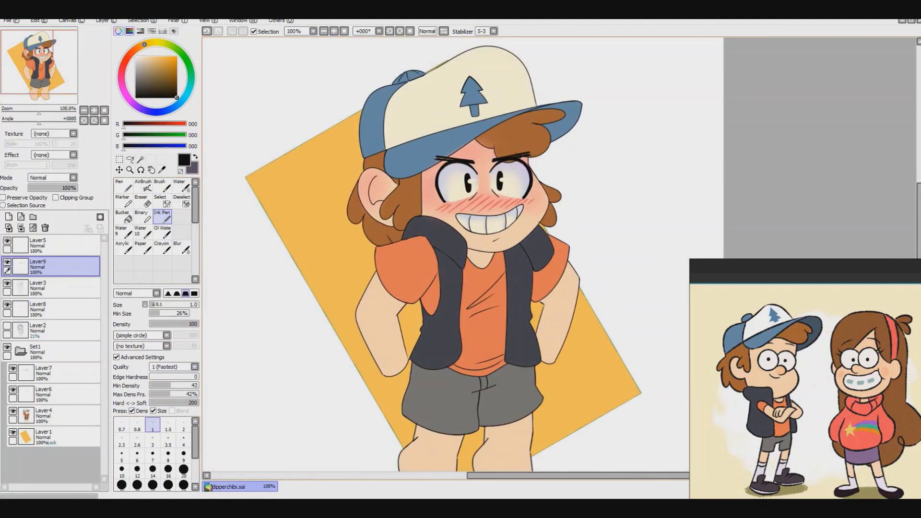
# Step: Add a flat dark purple-grey oval ground shadow on a new layer and position it below the legs
pyautogui.scroll(-2, 446, 254)
pyautogui.scroll(2, 439, 240)
pyautogui.moveTo(364, 376); pyautogui.dragTo(534, 401)
pyautogui.moveTo(448, 388); pyautogui.dragTo(449, 422)
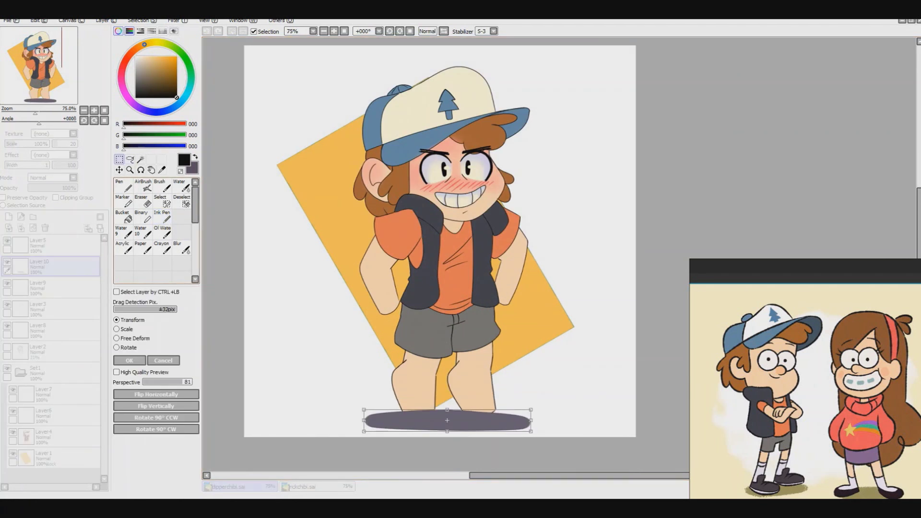
# Step: Place the shadow layer between Layer4 and Layer1, then widen the oval and raise it to sit behind both legs
pyautogui.hotkey('ctrl', 't')
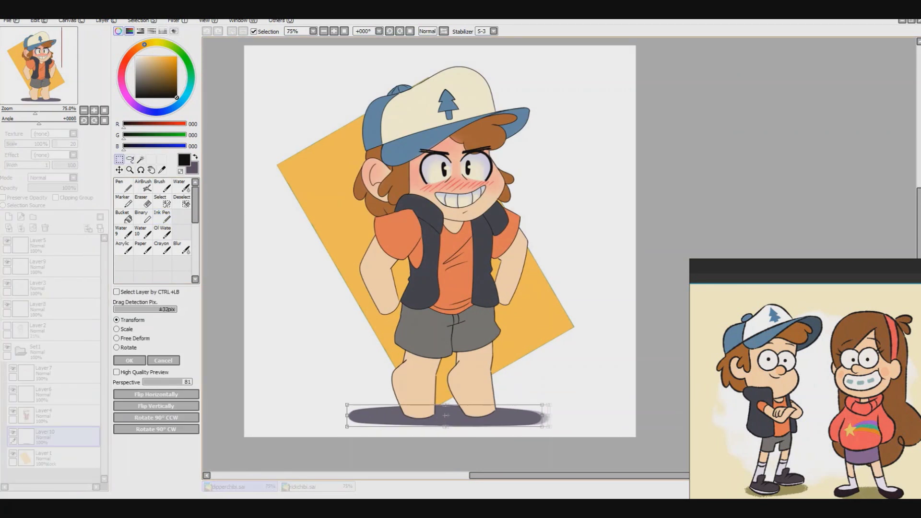
pyautogui.press('Return')
pyautogui.scroll(-1, 439, 239)
pyautogui.scroll(1, 440, 240)
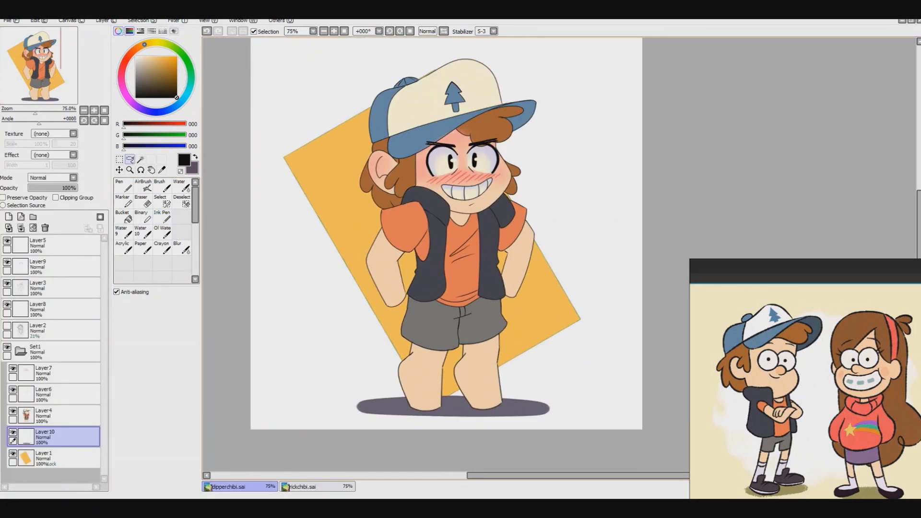
pyautogui.scroll(-1, 439, 239)
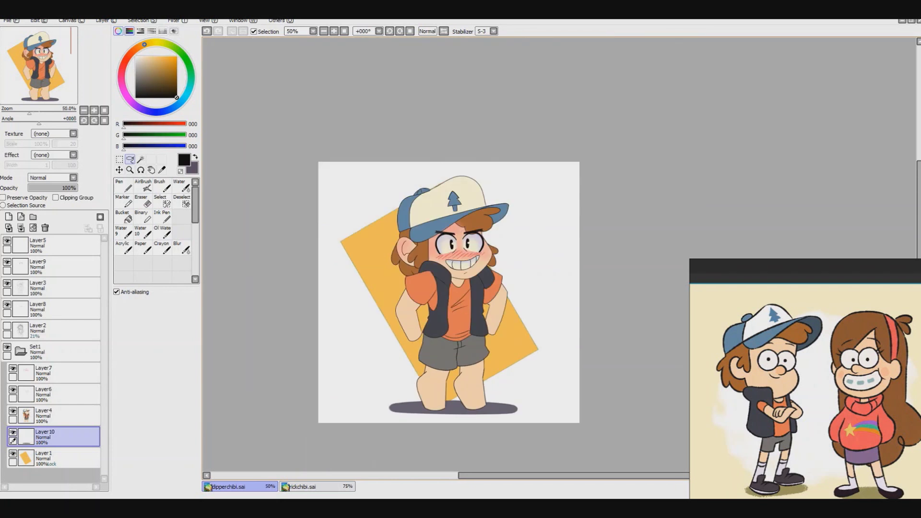